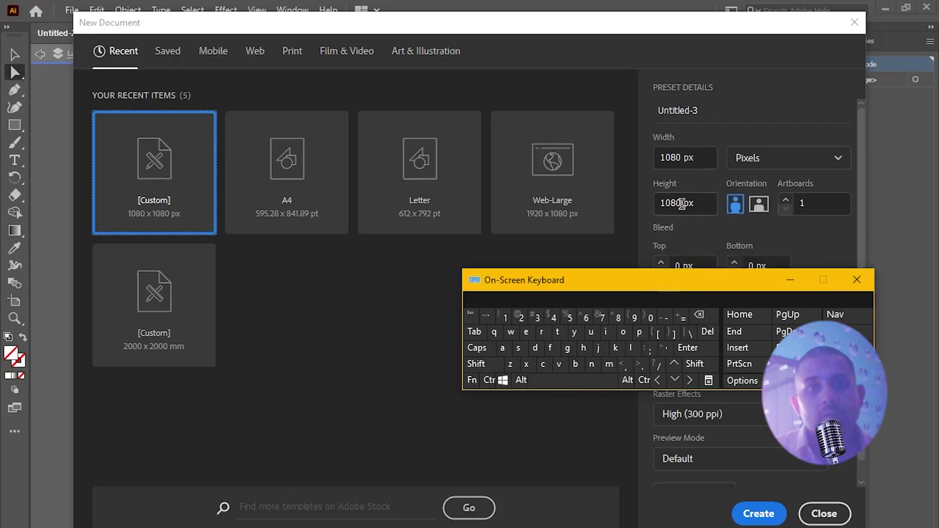
# - Set the new document's height to 1920 px (width 1080 px) and create it
pyautogui.click(682, 203)
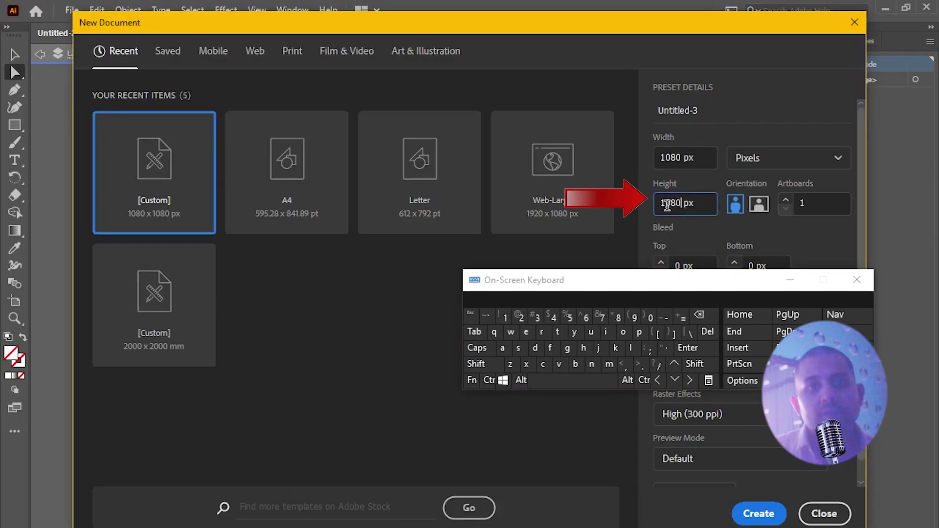
pyautogui.doubleClick(670, 203)
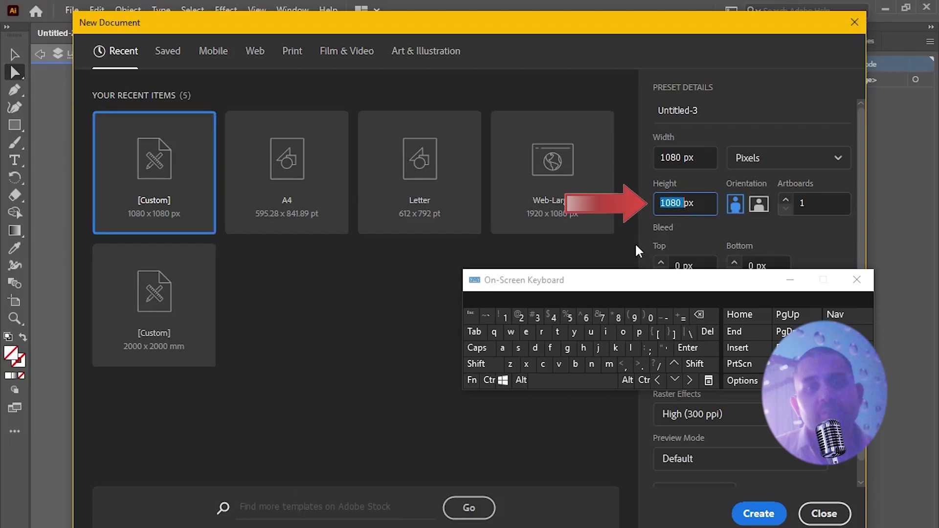
pyautogui.click(504, 317)
pyautogui.click(634, 317)
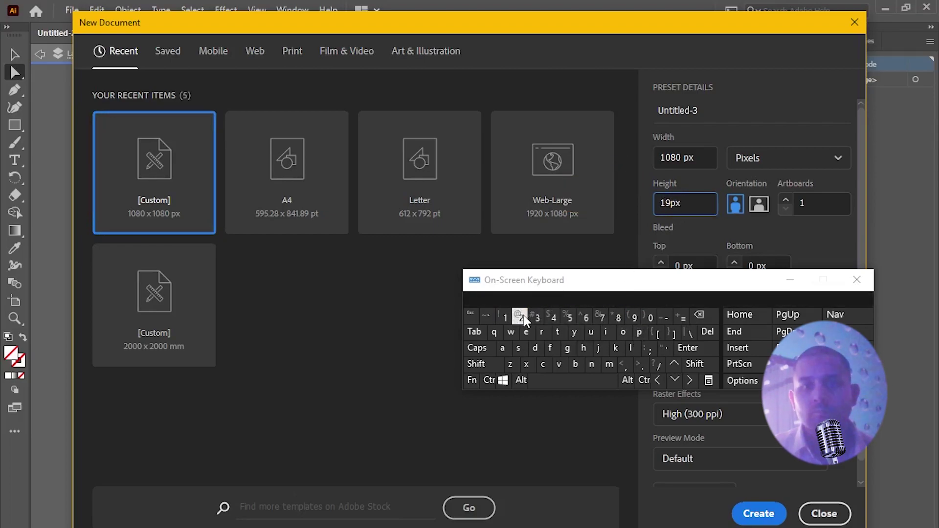
pyautogui.click(520, 317)
pyautogui.click(650, 316)
pyautogui.click(579, 384)
pyautogui.click(787, 281)
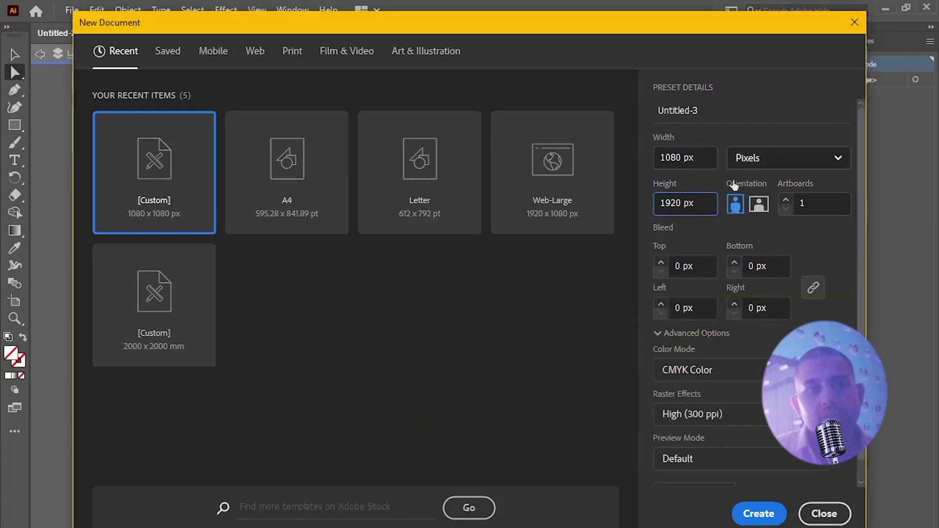
pyautogui.click(779, 512)
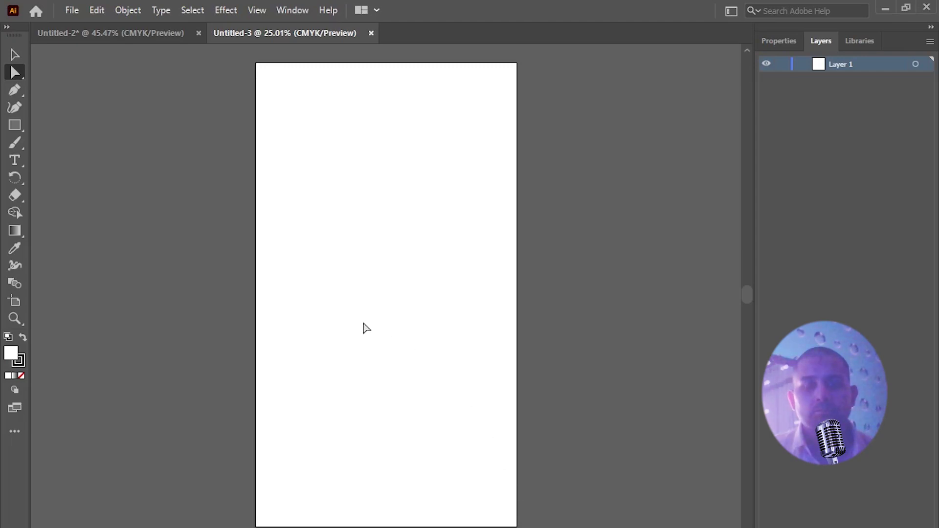
# - Draw an unfilled circle on the artboard with the Ellipse tool
pyautogui.rightClick(19, 128)
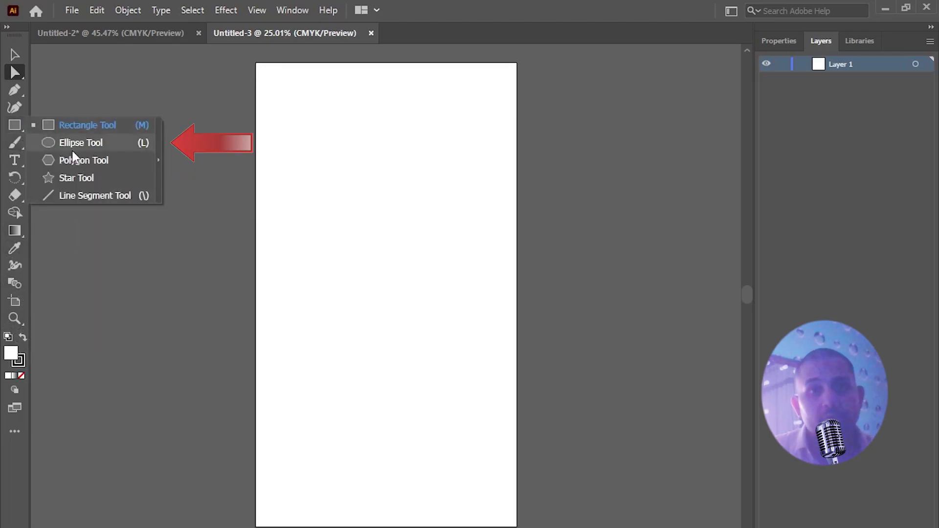
pyautogui.click(74, 149)
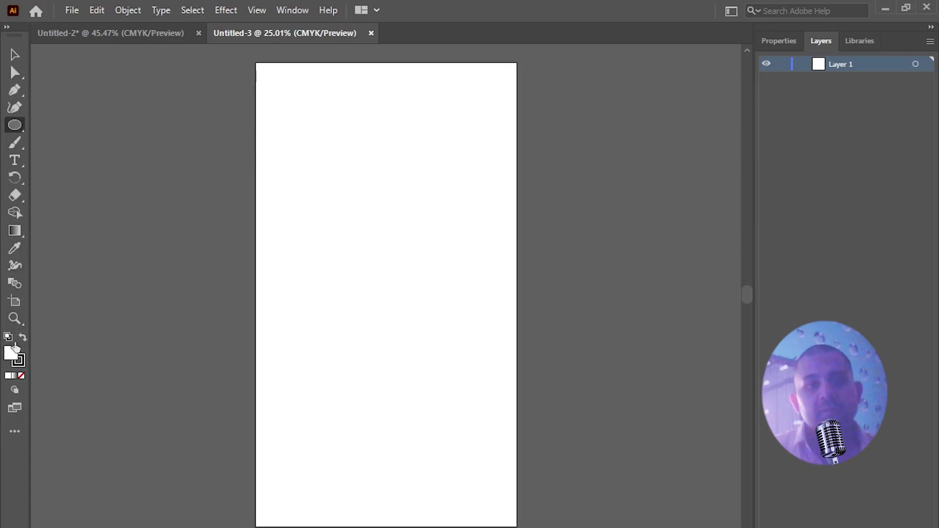
pyautogui.click(22, 337)
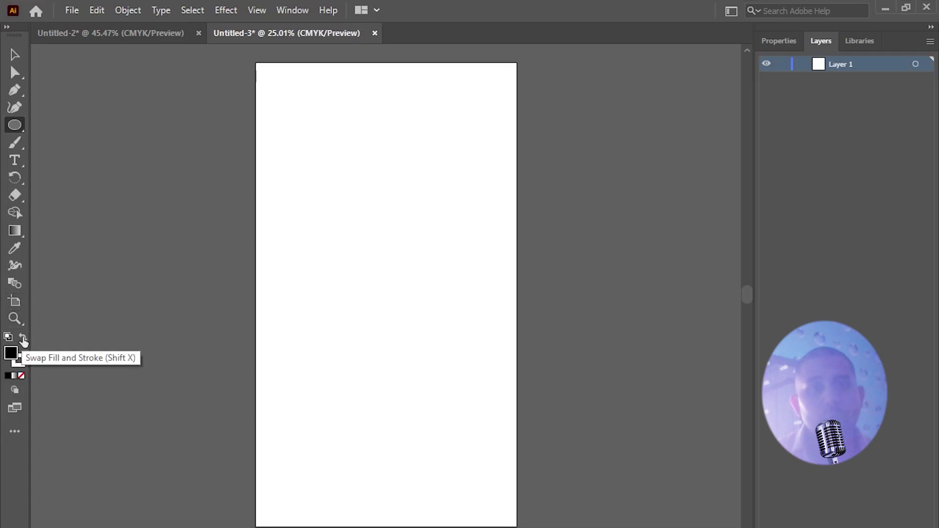
pyautogui.click(23, 339)
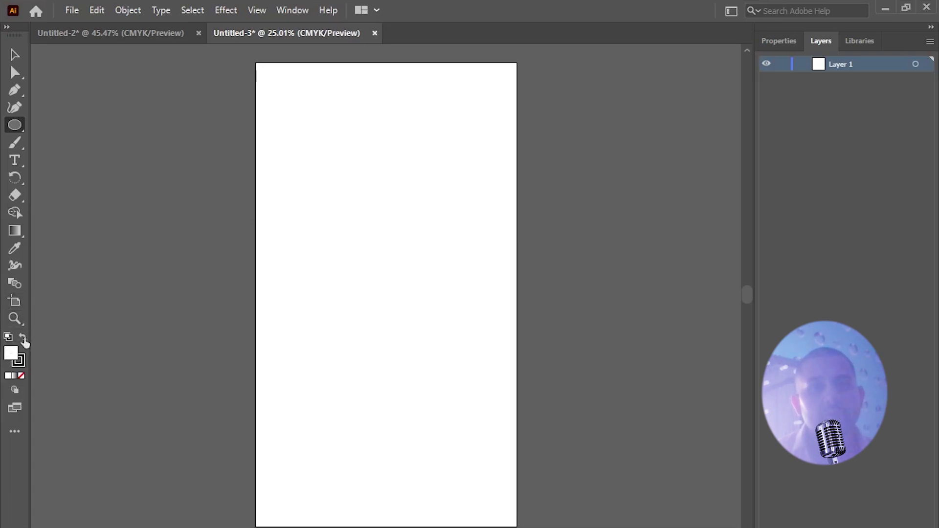
pyautogui.click(21, 376)
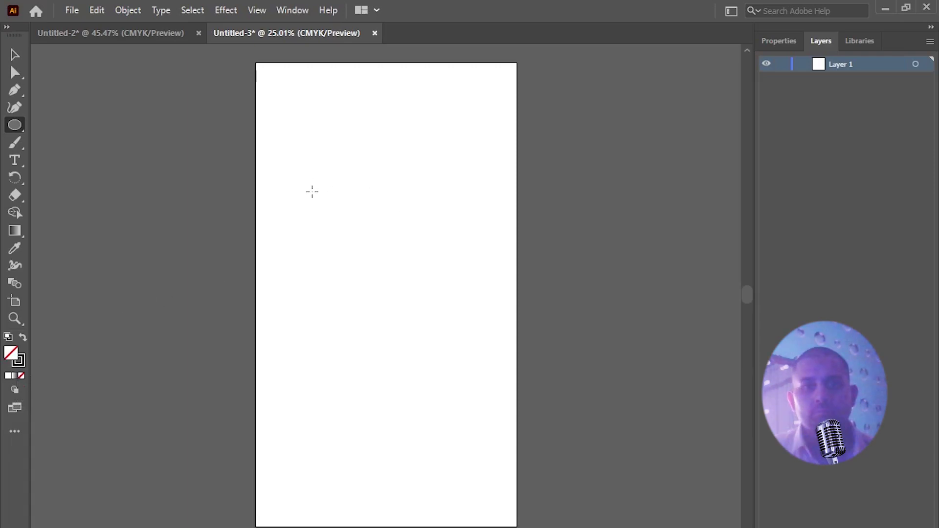
pyautogui.moveTo(313, 202); pyautogui.dragTo(484, 383)
pyautogui.press('v')
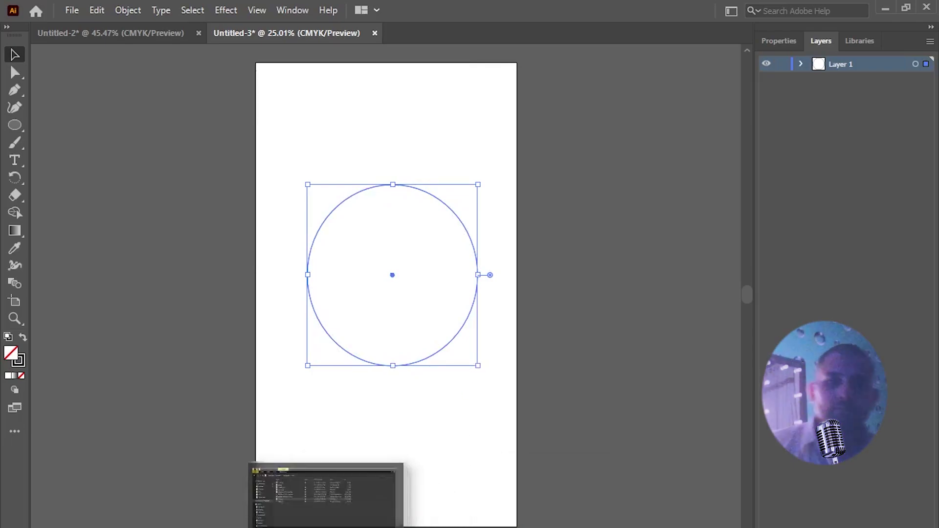
# - Cut the circle with the Scissors tool at its bottom and top anchor points
pyautogui.press('c')
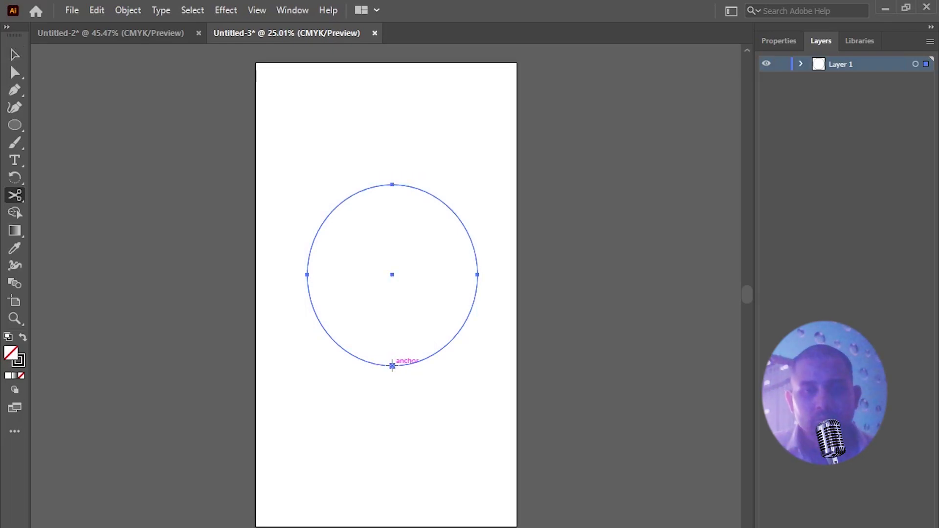
pyautogui.click(392, 366)
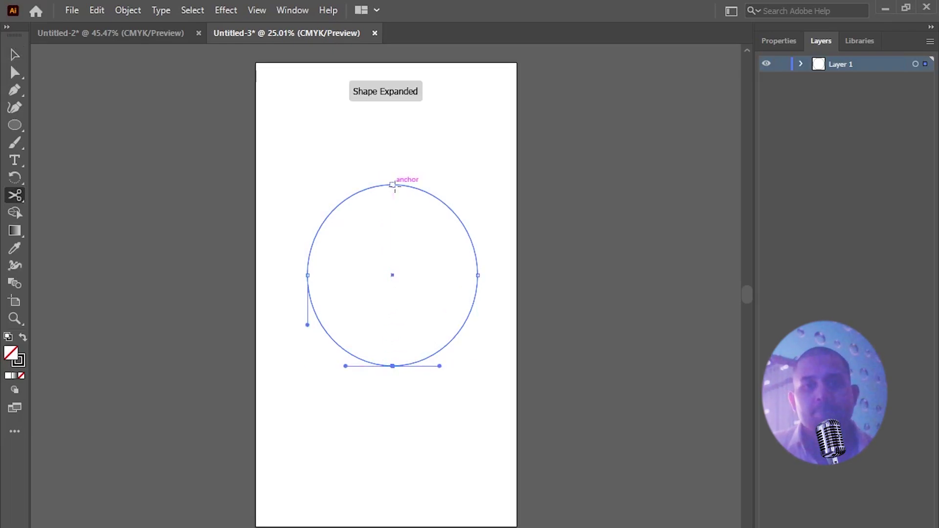
pyautogui.click(392, 185)
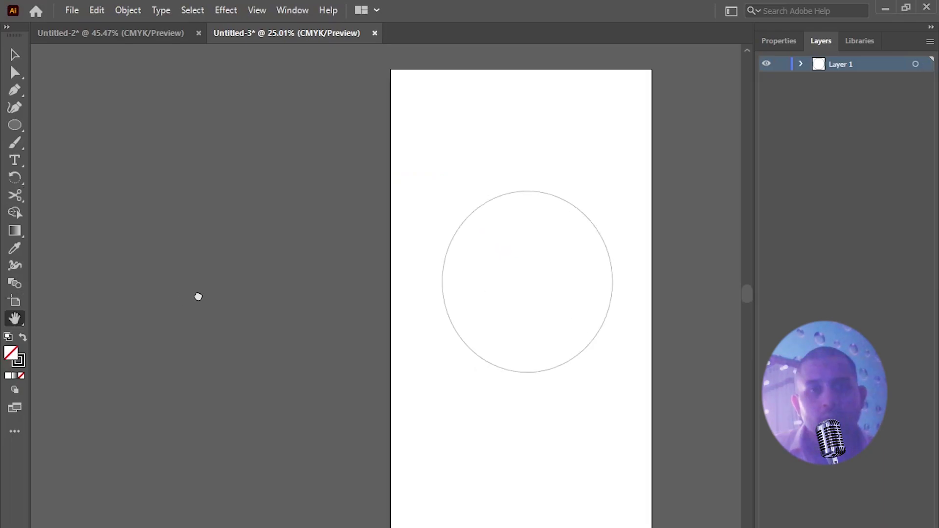
# - Draw a large rectangle left of the artboard and fill it black
pyautogui.press('m')
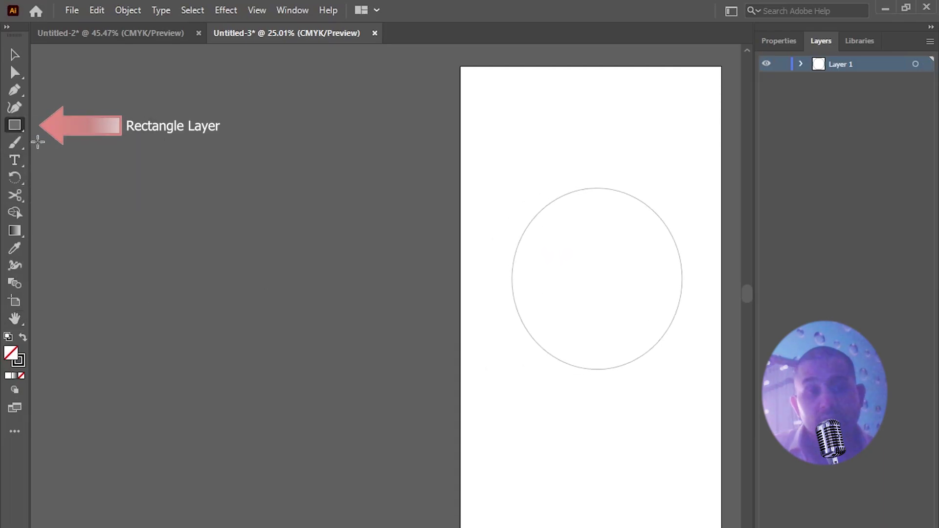
pyautogui.moveTo(37, 141); pyautogui.dragTo(378, 309)
pyautogui.hotkey('ctrl', 'z')
pyautogui.click(15, 55)
pyautogui.moveTo(208, 225); pyautogui.dragTo(244, 222)
pyautogui.click(15, 143)
pyautogui.click(15, 248)
pyautogui.click(441, 350)
pyautogui.press('v')
pyautogui.click(10, 352)
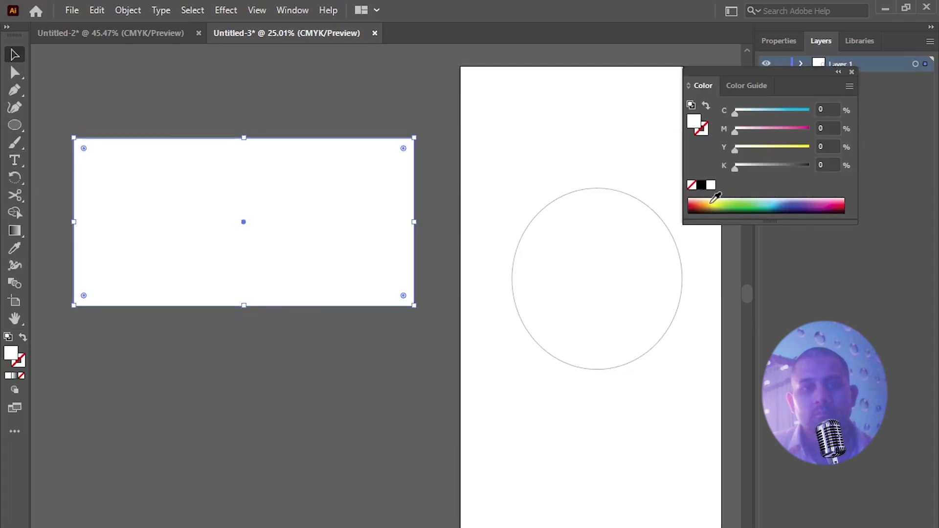
pyautogui.click(701, 185)
pyautogui.click(438, 168)
# - Draw a small white circle near the rectangle's top-left corner
pyautogui.click(14, 127)
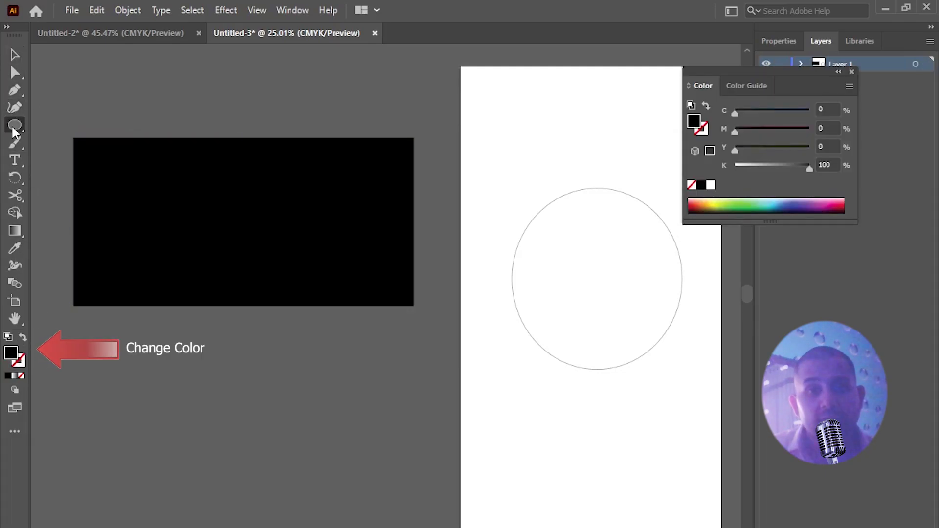
pyautogui.doubleClick(11, 360)
pyautogui.click(278, 188)
pyautogui.click(623, 192)
pyautogui.moveTo(83, 150); pyautogui.dragTo(92, 156)
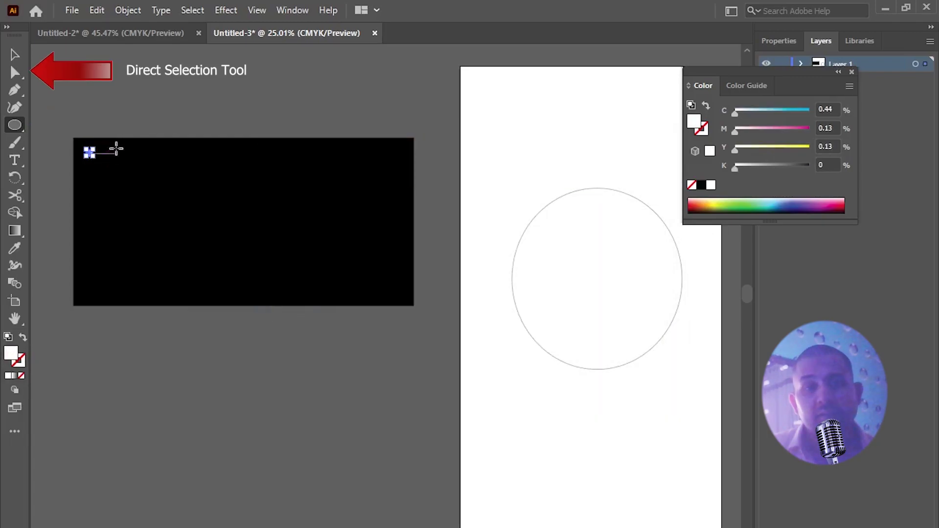
# - Select the black rectangle, then switch to the Direct Selection tool
pyautogui.click(10, 51)
pyautogui.click(87, 74)
pyautogui.click(84, 172)
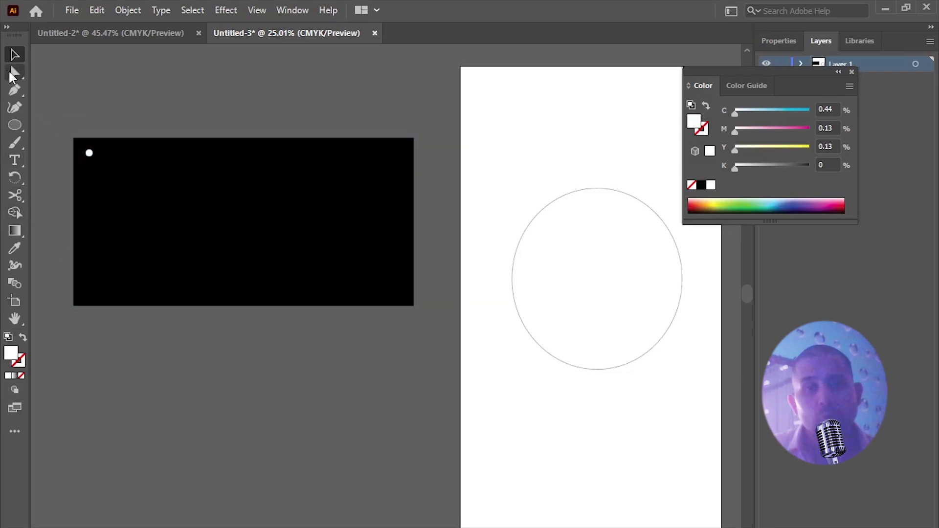
pyautogui.click(14, 72)
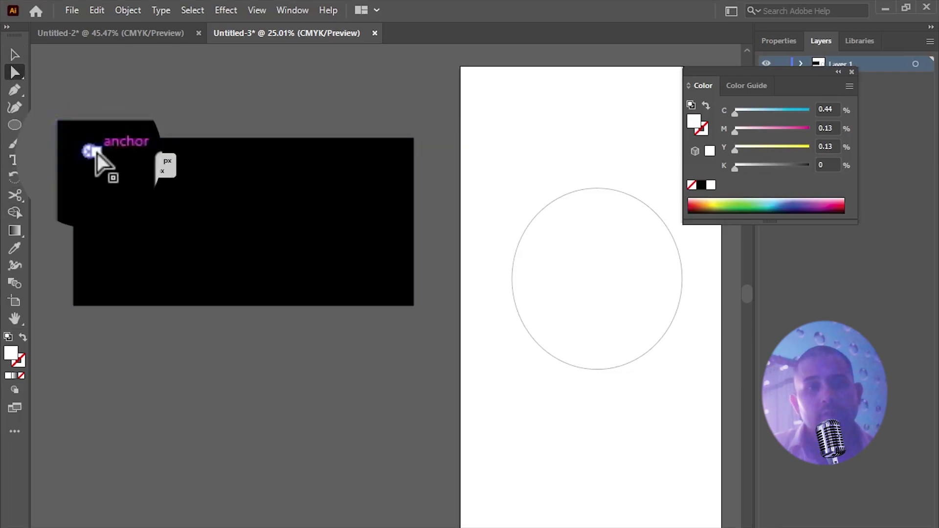
# - Alt-drag a copy of the white dot to the rectangle's right end, undoing stray edits
pyautogui.press('alt')
pyautogui.moveTo(91, 154); pyautogui.dragTo(389, 158)
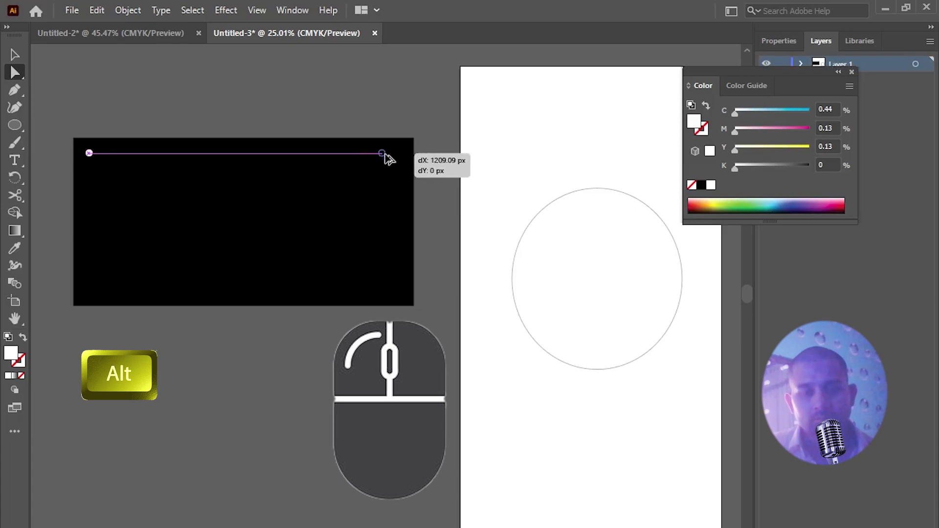
pyautogui.moveTo(388, 158); pyautogui.dragTo(389, 158)
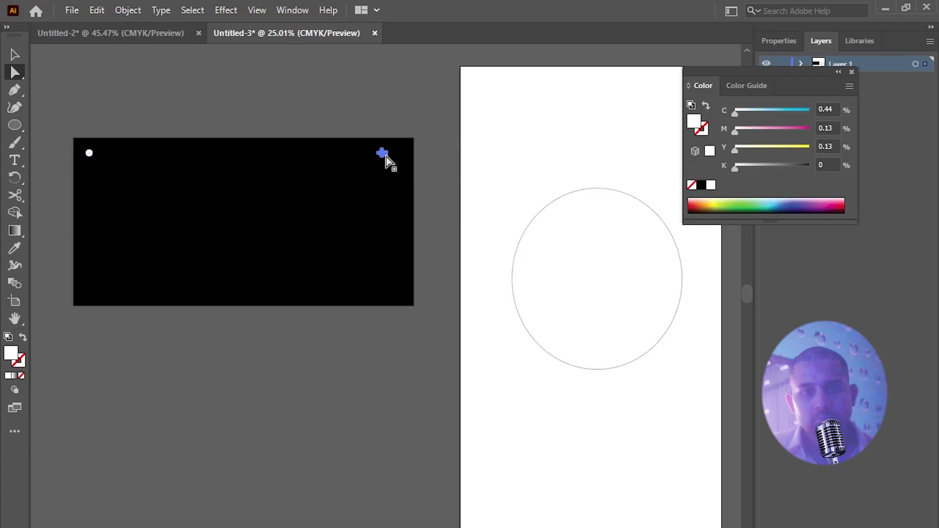
pyautogui.click(15, 54)
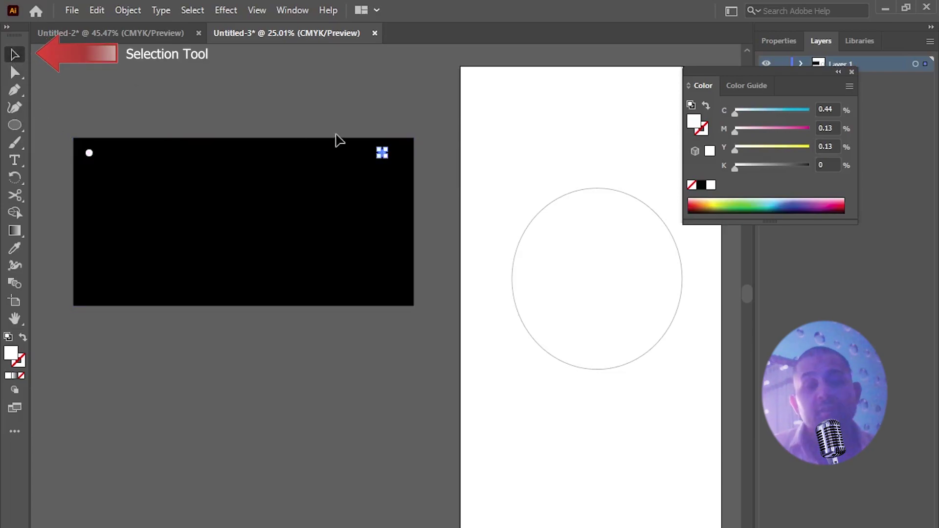
pyautogui.moveTo(394, 157); pyautogui.dragTo(411, 181)
pyautogui.hotkey('ctrl', 'z')
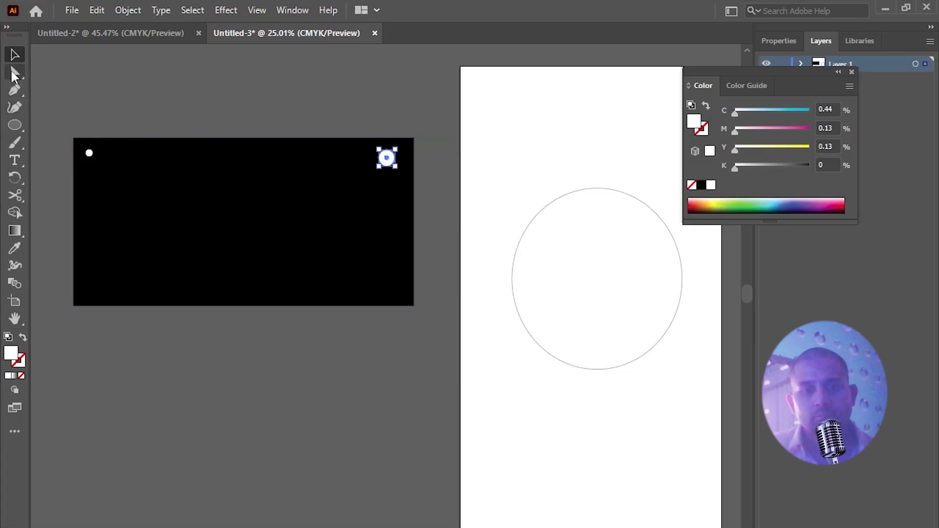
pyautogui.hotkey('ctrl', 'z')
# - Reposition the left and right dots level with each other and select both
pyautogui.moveTo(88, 153); pyautogui.dragTo(78, 153)
pyautogui.click(134, 123)
pyautogui.moveTo(392, 157); pyautogui.dragTo(403, 155)
pyautogui.moveTo(79, 153); pyautogui.dragTo(79, 153)
pyautogui.click(79, 153)
pyautogui.keyDown('shift'); pyautogui.click(406, 161); pyautogui.keyUp('shift')
# - Blend the small and large dots into a row of dots across the rectangle
pyautogui.press('w')
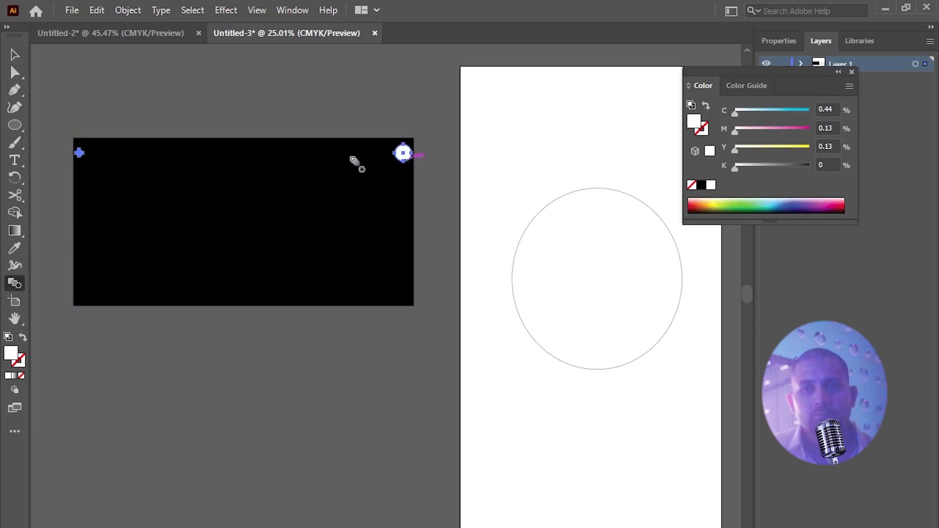
pyautogui.click(83, 154)
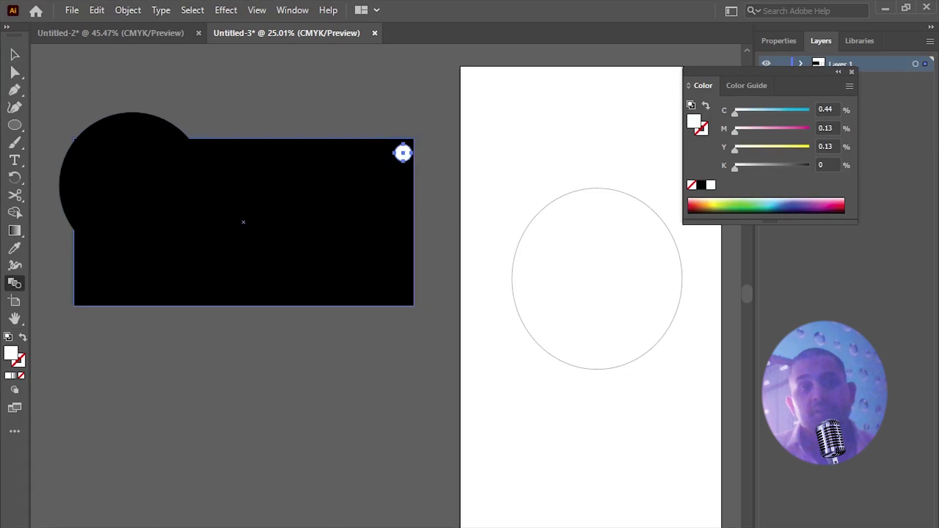
pyautogui.click(81, 154)
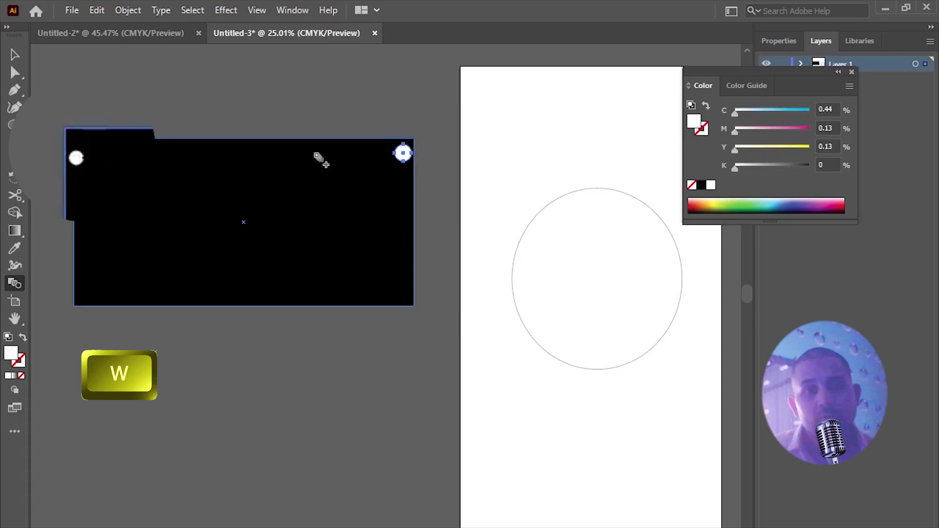
pyautogui.click(403, 153)
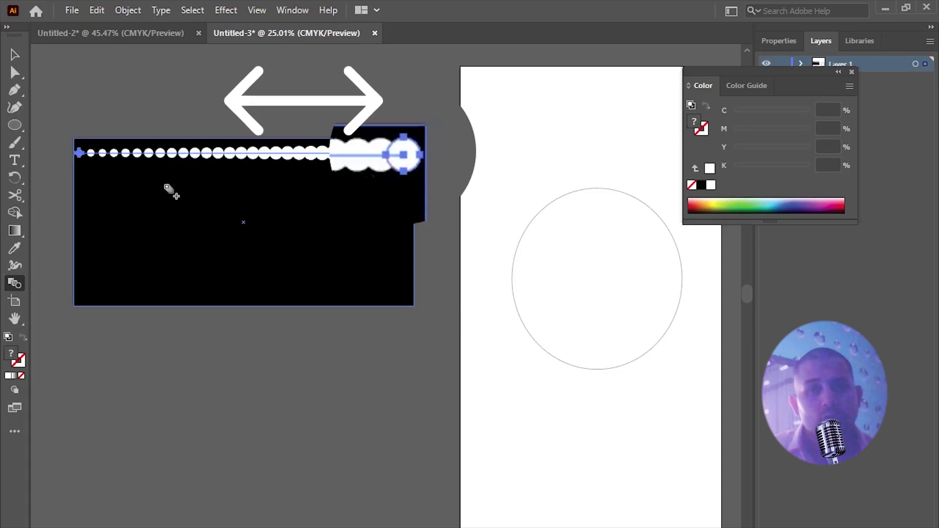
pyautogui.click(15, 55)
pyautogui.click(181, 117)
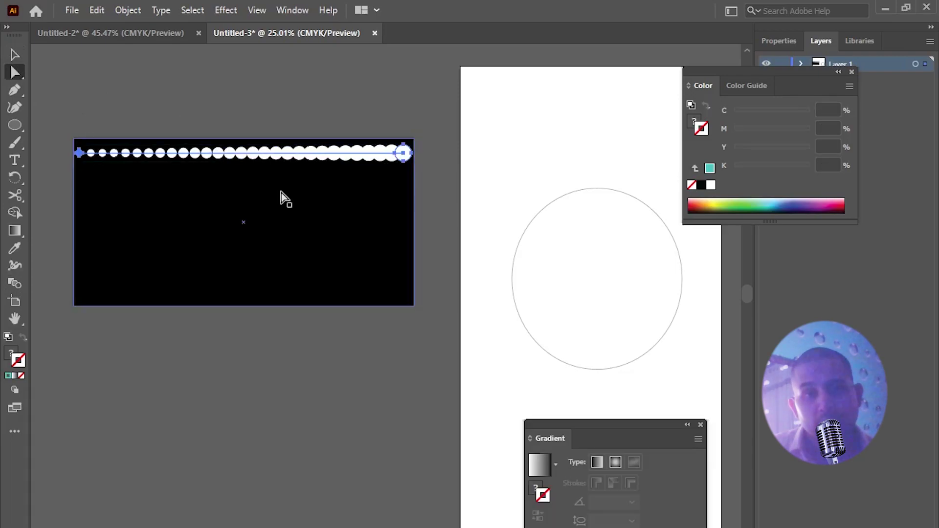
# - Alt-copy the dot row downward and repeat with Ctrl+D until eight rows fill the rectangle
pyautogui.keyDown('alt'); pyautogui.click(254, 154); pyautogui.keyUp('alt')
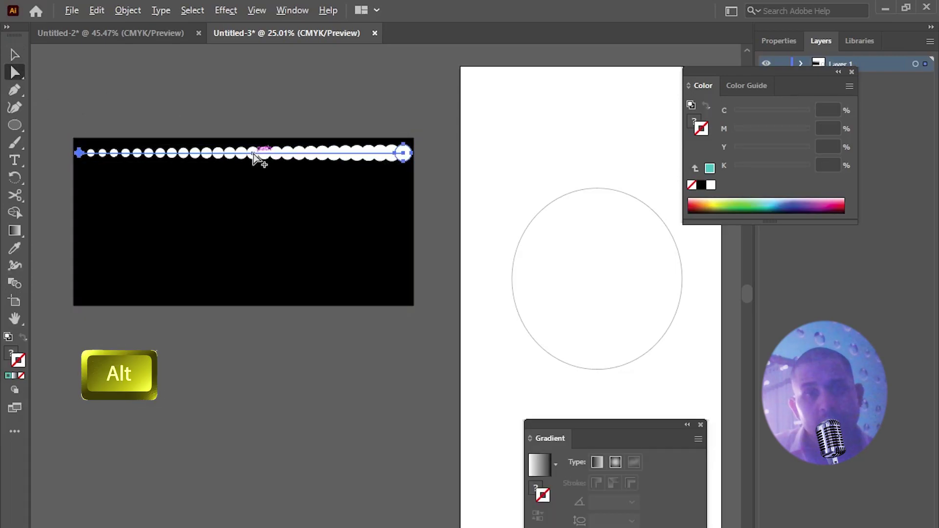
pyautogui.moveTo(252, 154); pyautogui.dragTo(250, 150)
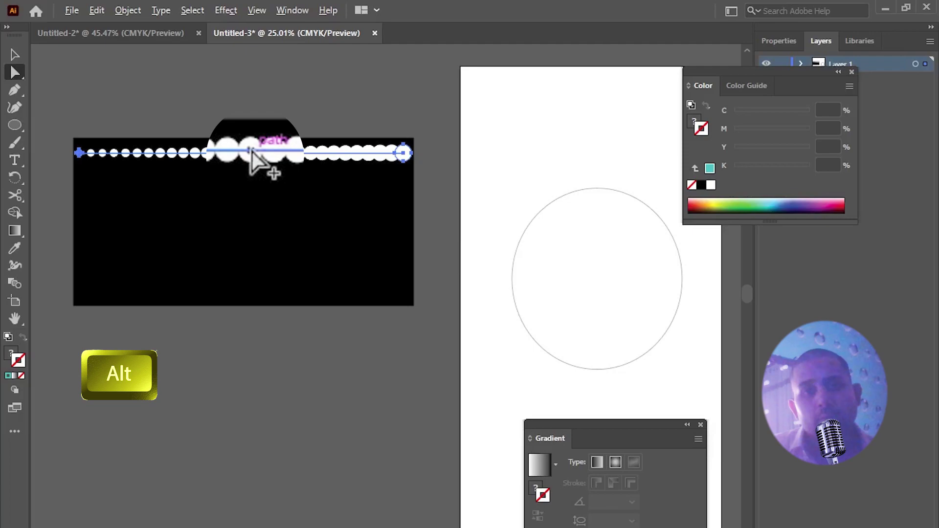
pyautogui.moveTo(250, 150); pyautogui.dragTo(255, 173)
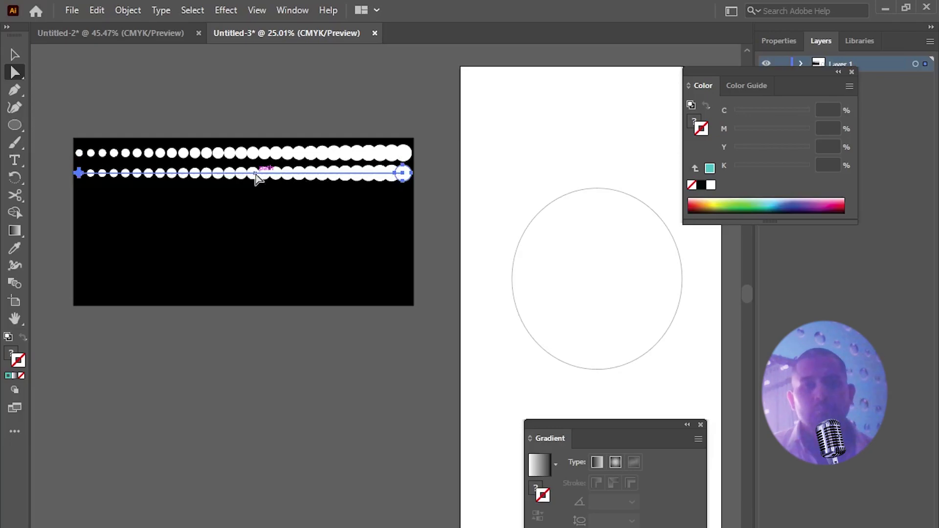
pyautogui.press('ctrl')
pyautogui.hotkey('ctrl', 'd')
pyautogui.hotkey('ctrl', 'd')
pyautogui.hotkey('ctrl', 'd')
pyautogui.hotkey('ctrl', 'd')
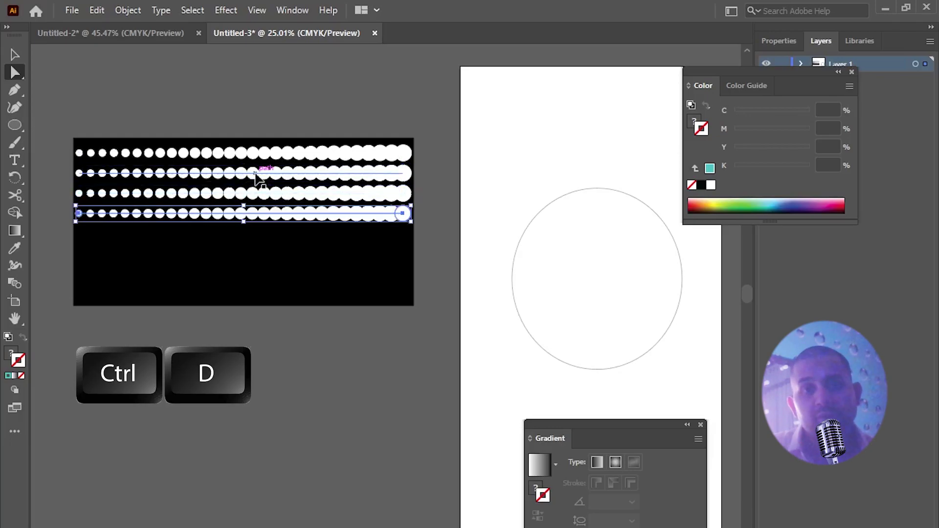
pyautogui.hotkey('ctrl', 'd')
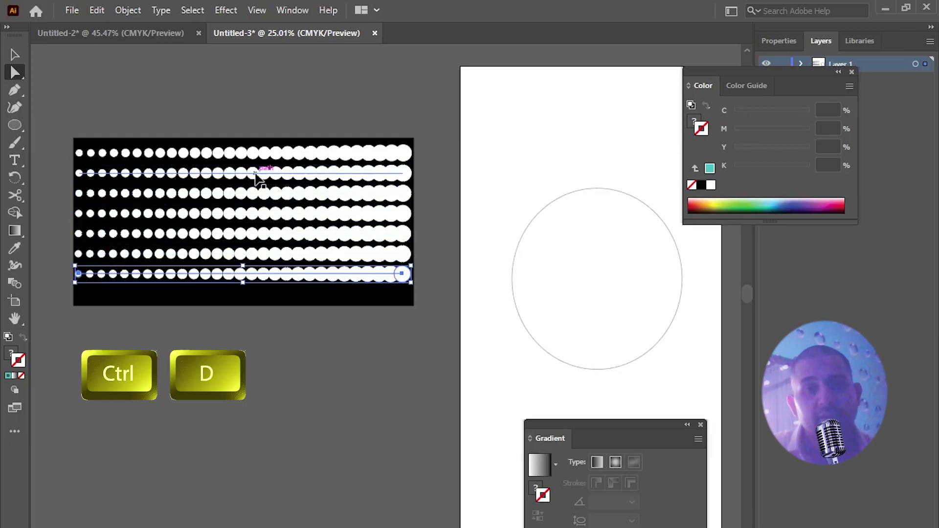
pyautogui.hotkey('ctrl', 'd')
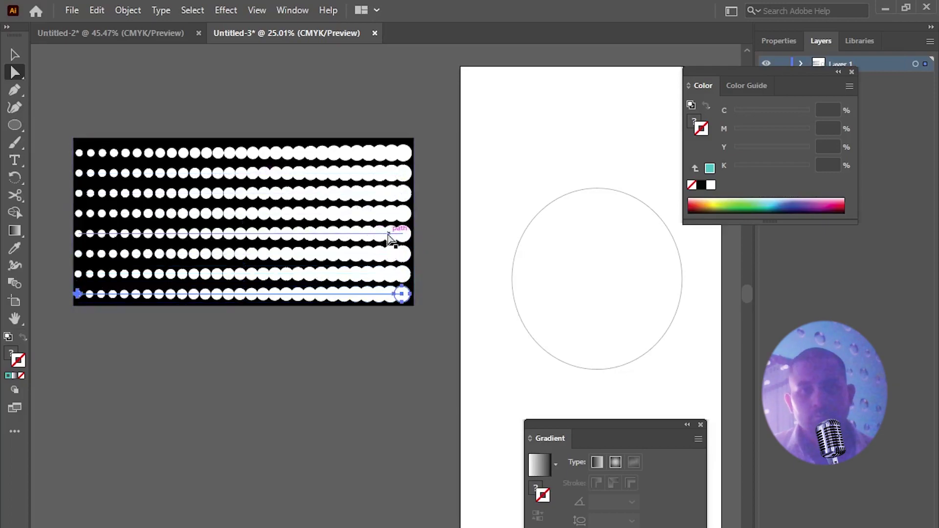
# - Show the Symbols panel from the Window menu
pyautogui.click(293, 10)
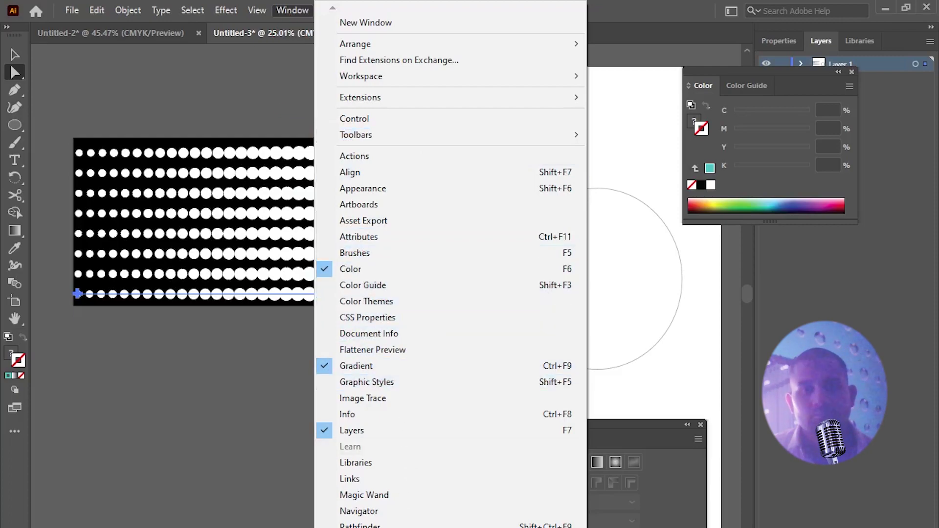
pyautogui.moveTo(450, 527)
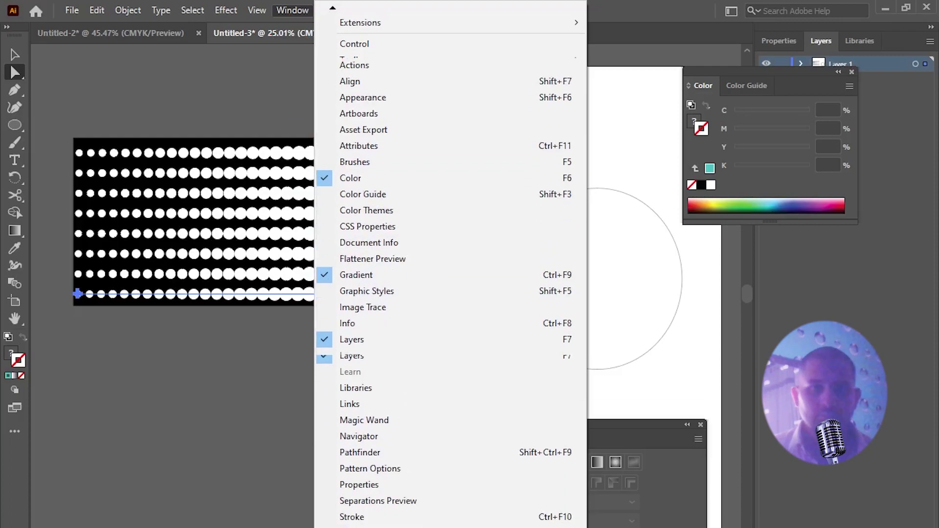
pyautogui.scroll(-3, 366, 508)
pyautogui.click(362, 507)
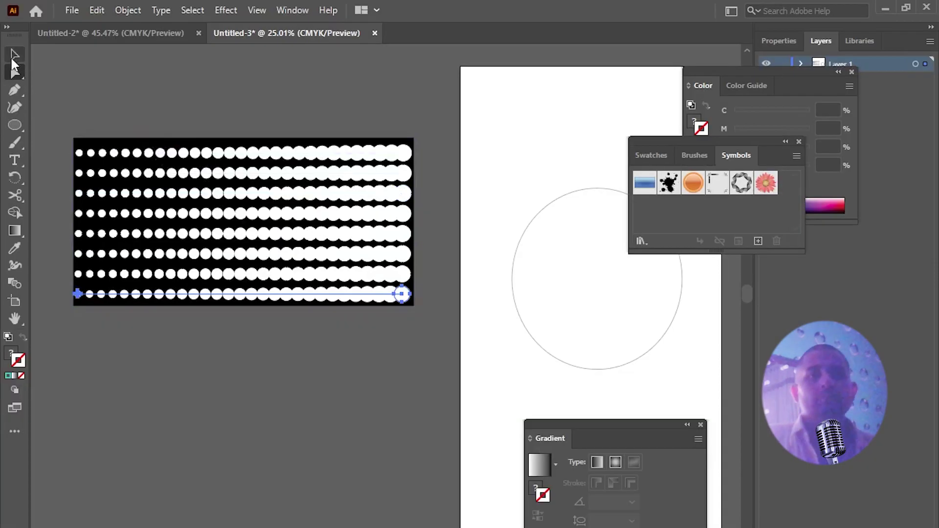
# - Save all eight dot rows as a new symbol named Circles, expanding the blends
pyautogui.click(14, 55)
pyautogui.moveTo(62, 139); pyautogui.dragTo(435, 327)
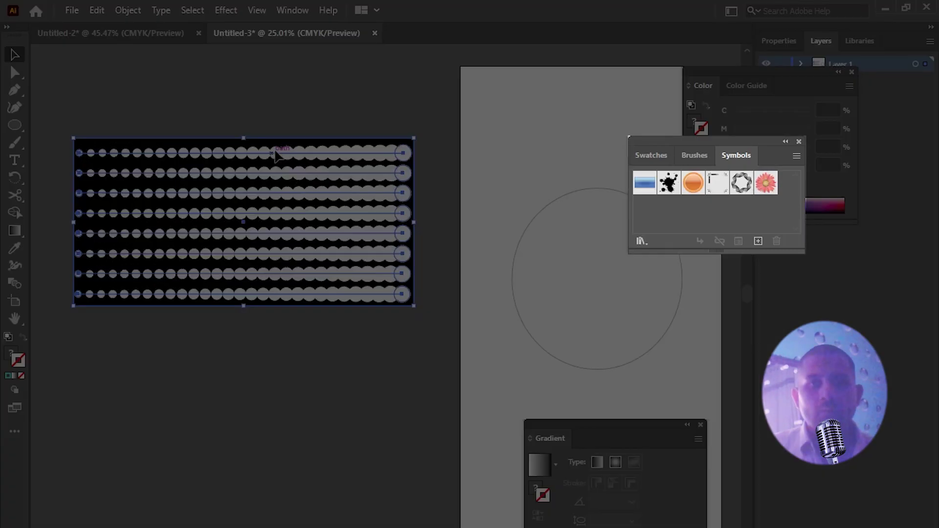
pyautogui.moveTo(273, 156); pyautogui.dragTo(652, 213)
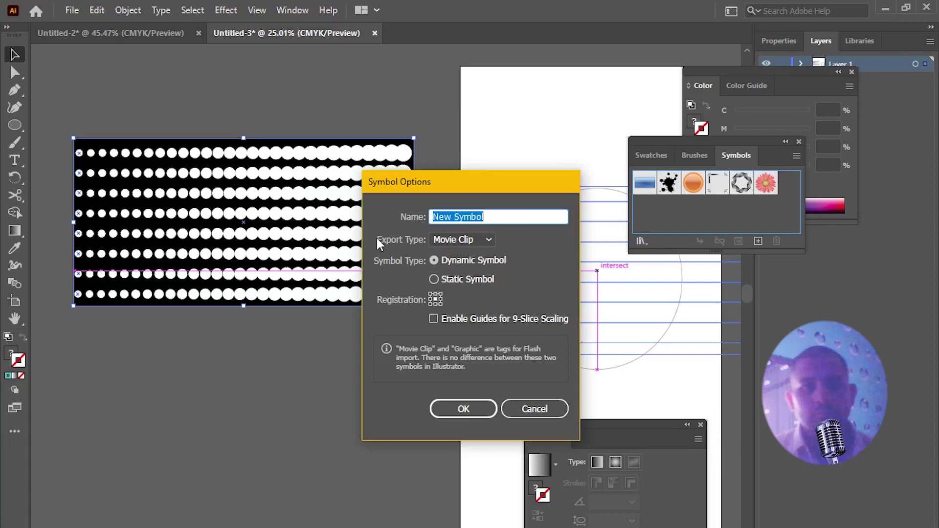
pyautogui.write('Circles')
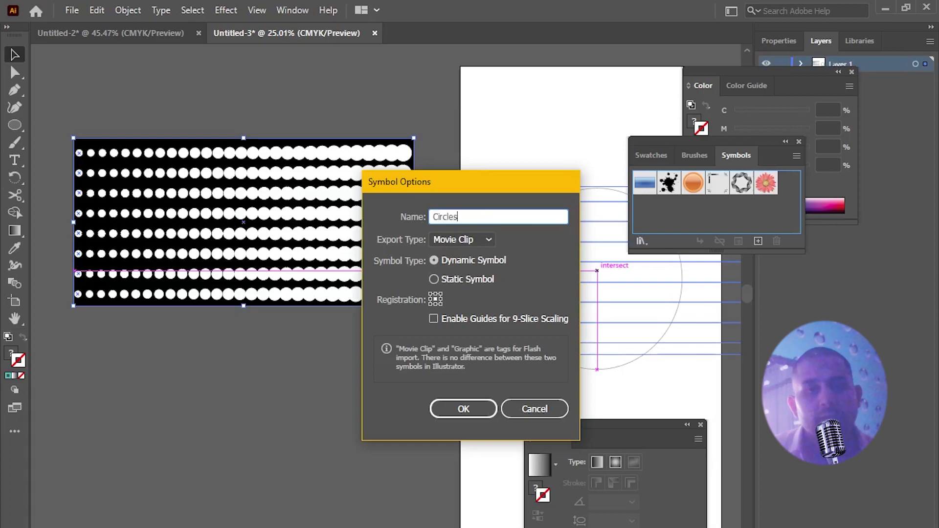
pyautogui.click(471, 415)
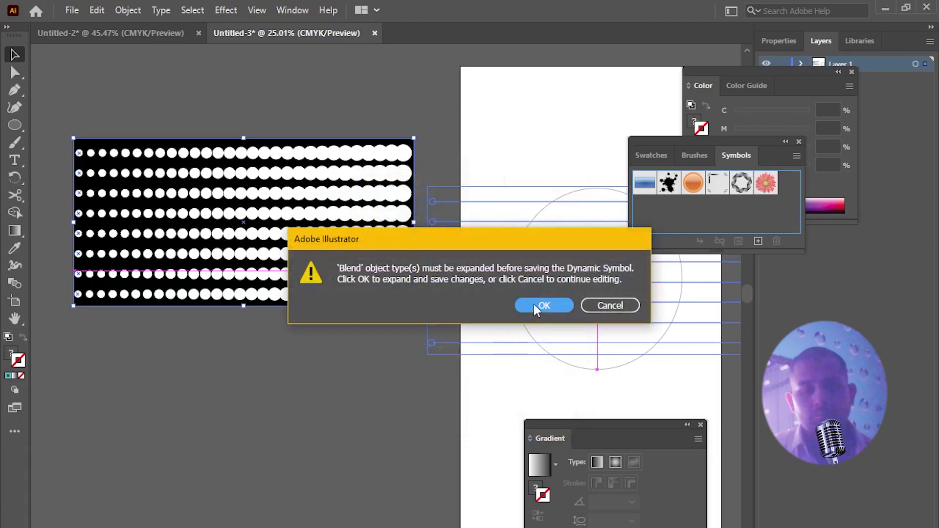
pyautogui.click(533, 306)
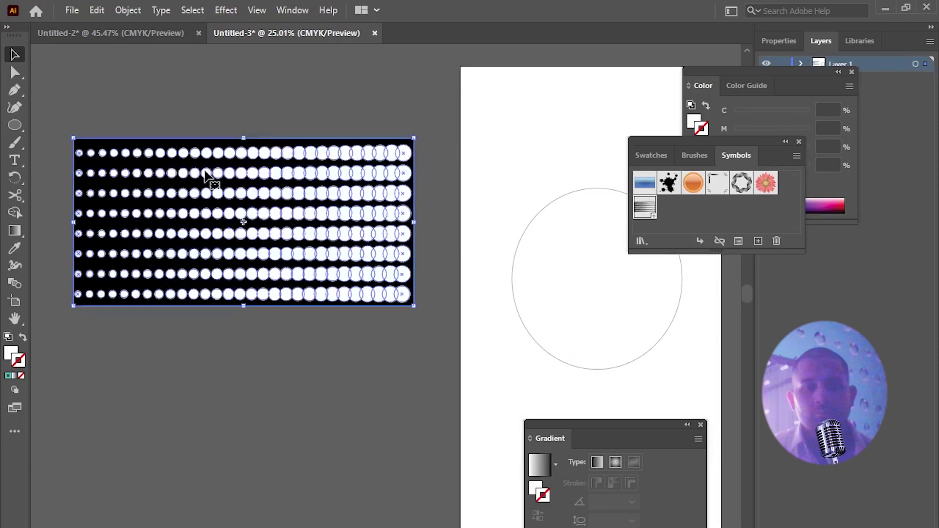
pyautogui.click(533, 259)
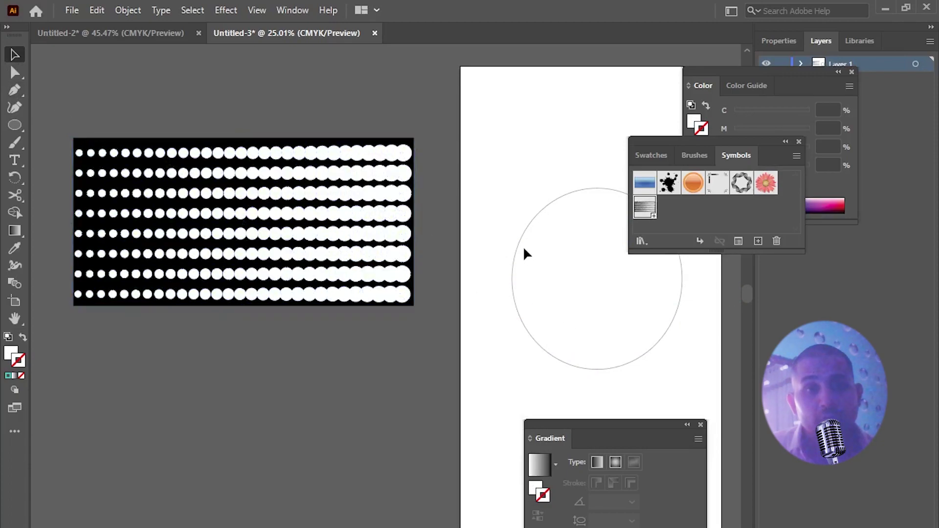
pyautogui.click(516, 251)
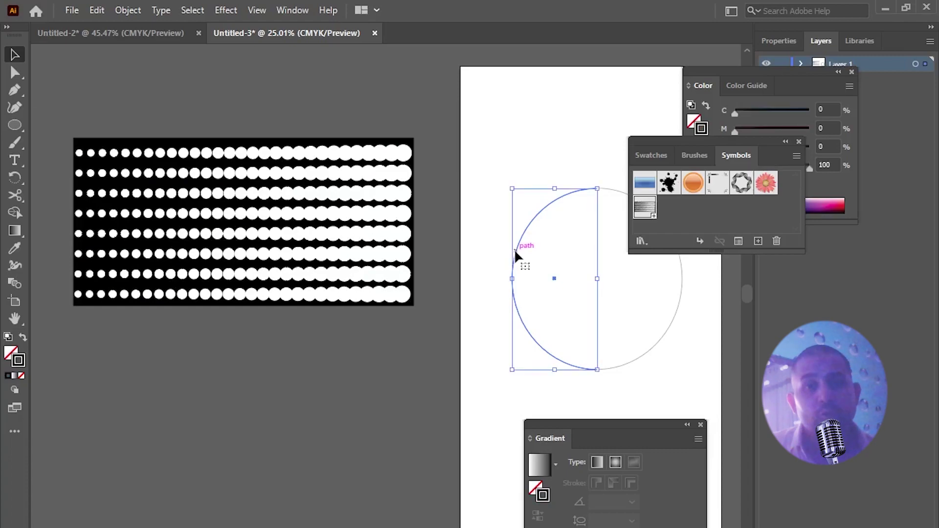
# - Apply Effect > 3D > Revolve to the left half-circle with offset from Right Edge
pyautogui.click(226, 10)
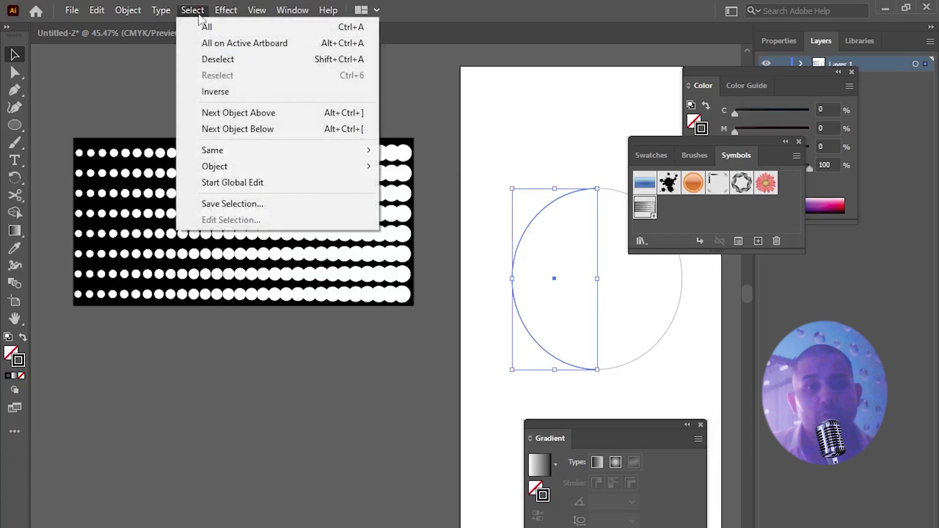
pyautogui.moveTo(226, 10)
pyautogui.moveTo(253, 95)
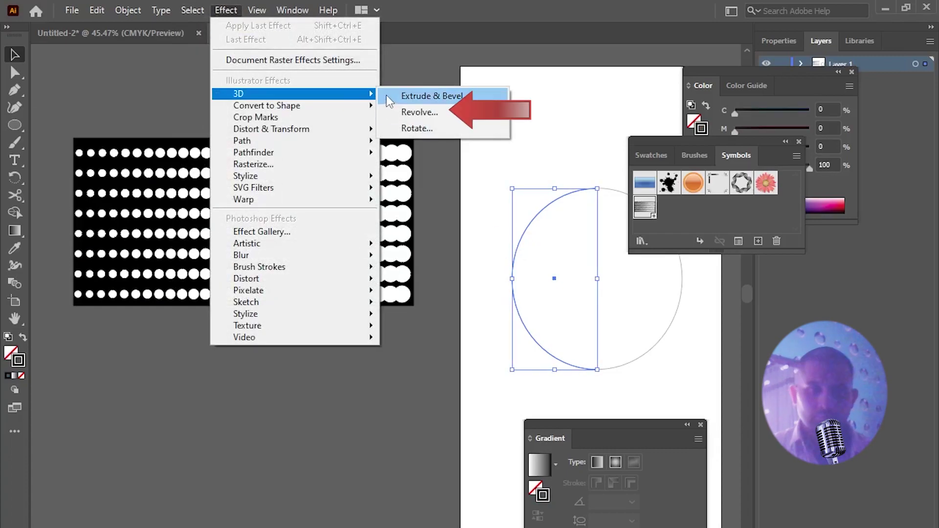
pyautogui.click(412, 112)
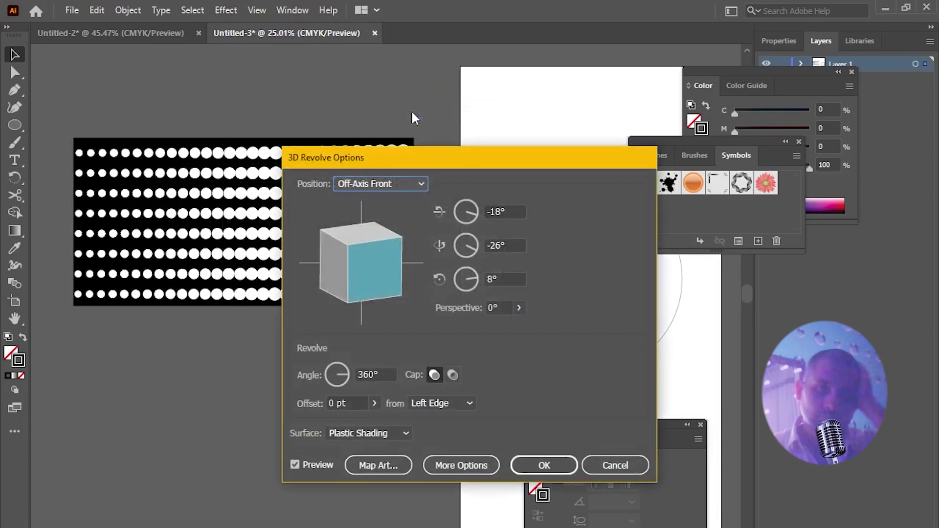
pyautogui.moveTo(434, 157); pyautogui.dragTo(240, 77)
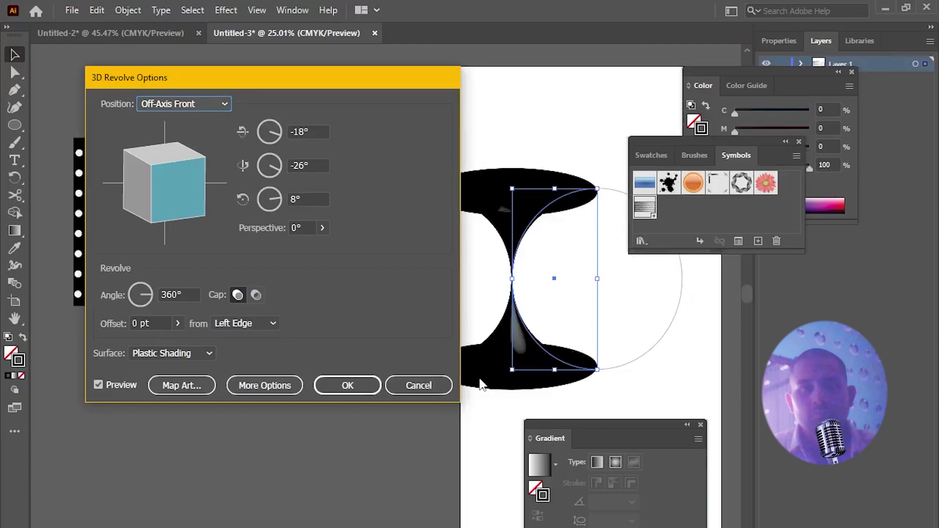
pyautogui.moveTo(247, 78); pyautogui.dragTo(202, 63)
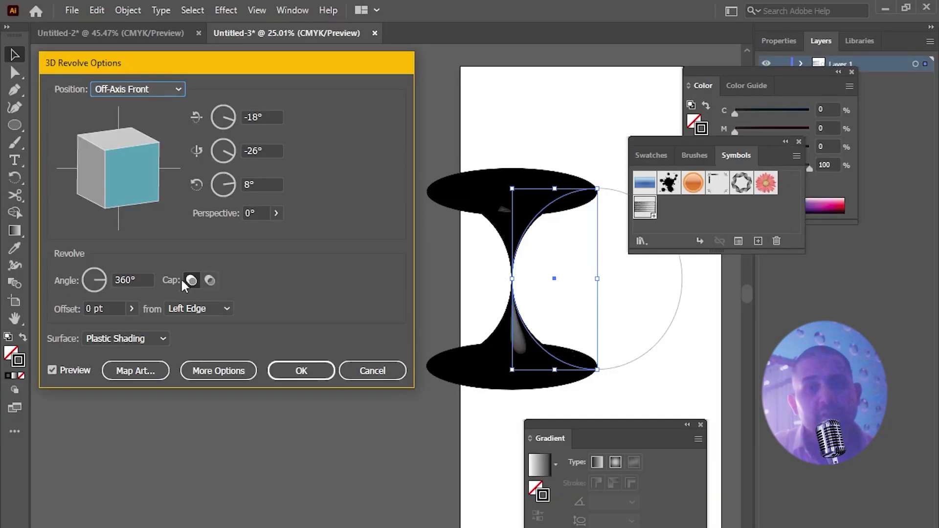
pyautogui.click(201, 308)
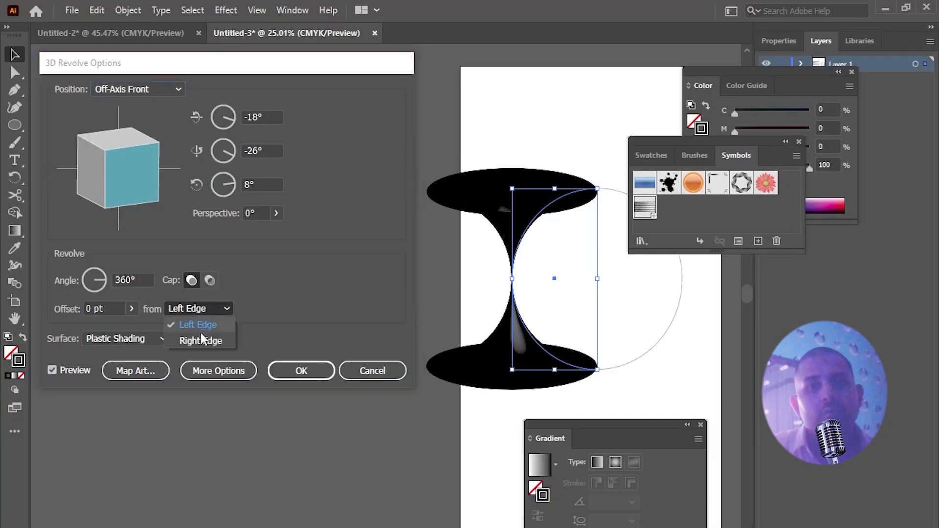
pyautogui.click(206, 340)
pyautogui.click(300, 370)
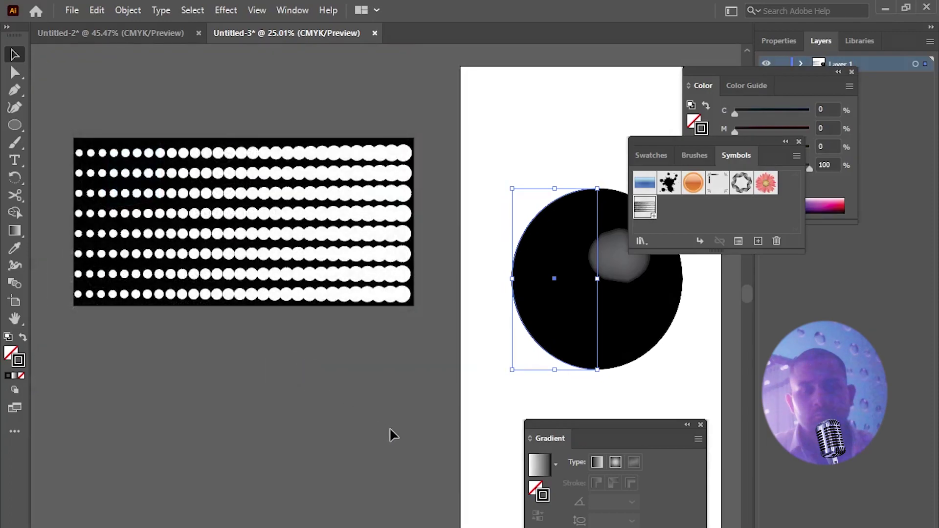
pyautogui.moveTo(709, 141); pyautogui.dragTo(568, 66)
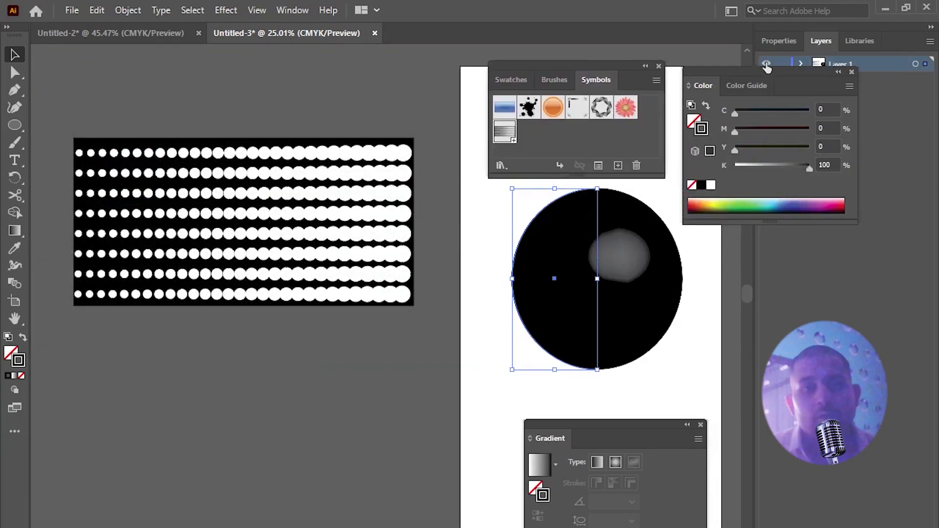
# - Reopen the sphere's 3D Revolve settings and map the Circles symbol onto its surface
pyautogui.click(773, 37)
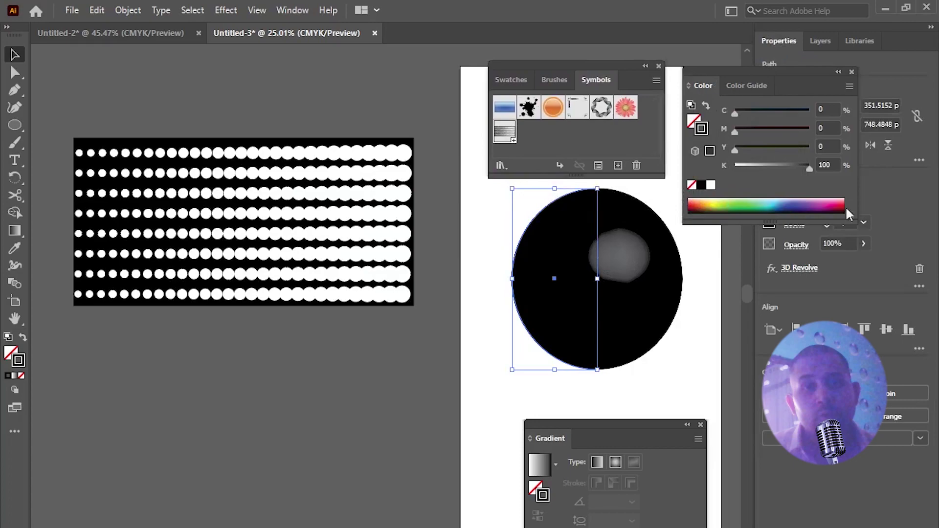
pyautogui.click(797, 268)
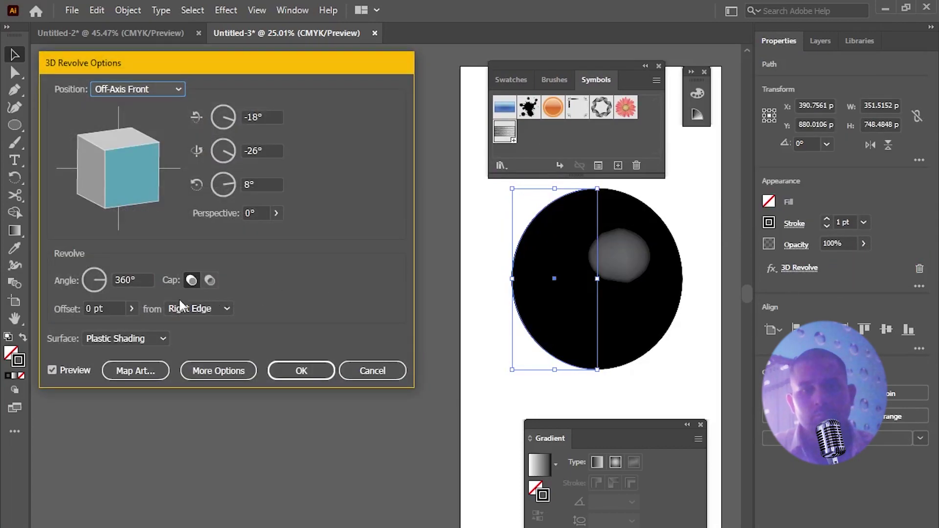
pyautogui.click(129, 371)
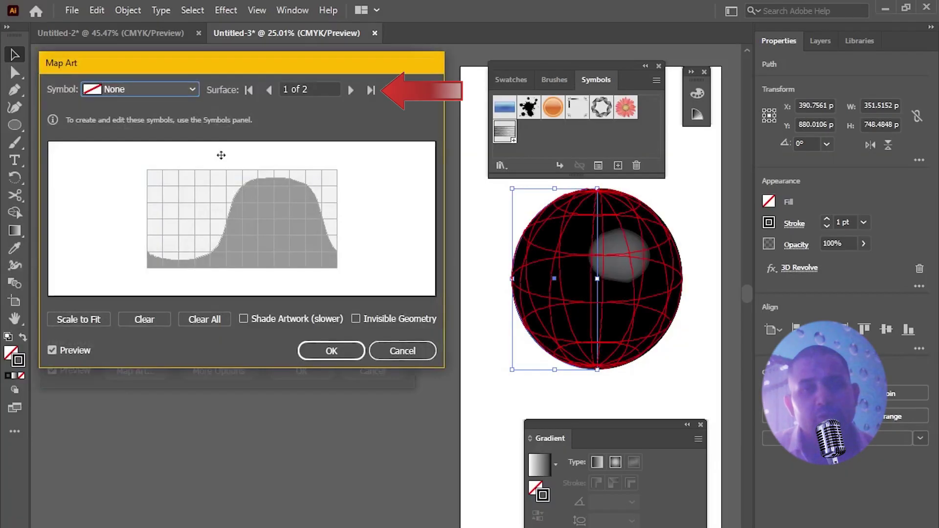
pyautogui.click(142, 89)
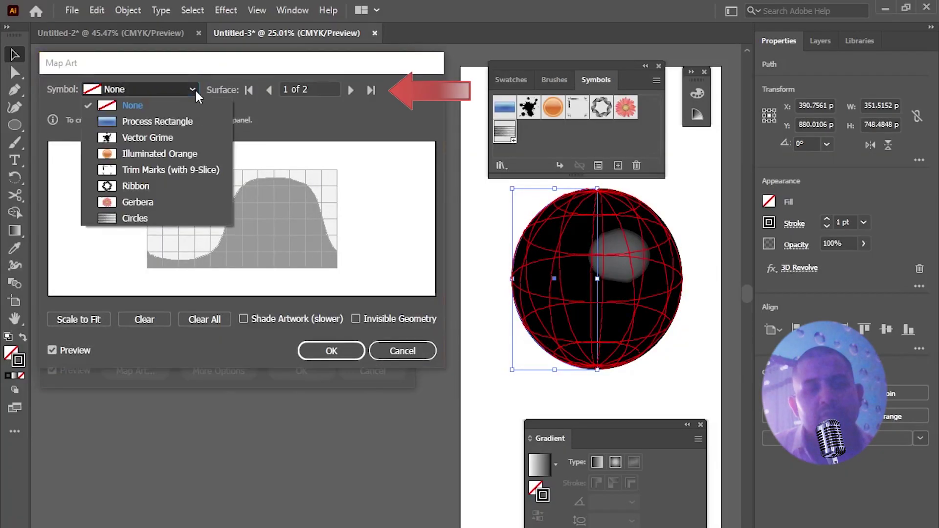
pyautogui.click(139, 219)
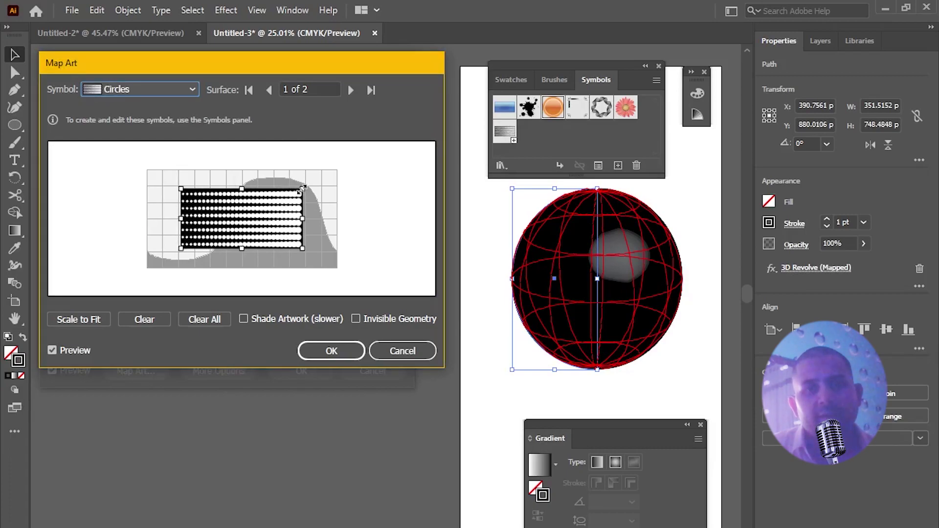
# - Stretch and position the Circles art to cover the sphere's surface grid
pyautogui.moveTo(302, 189); pyautogui.dragTo(336, 169)
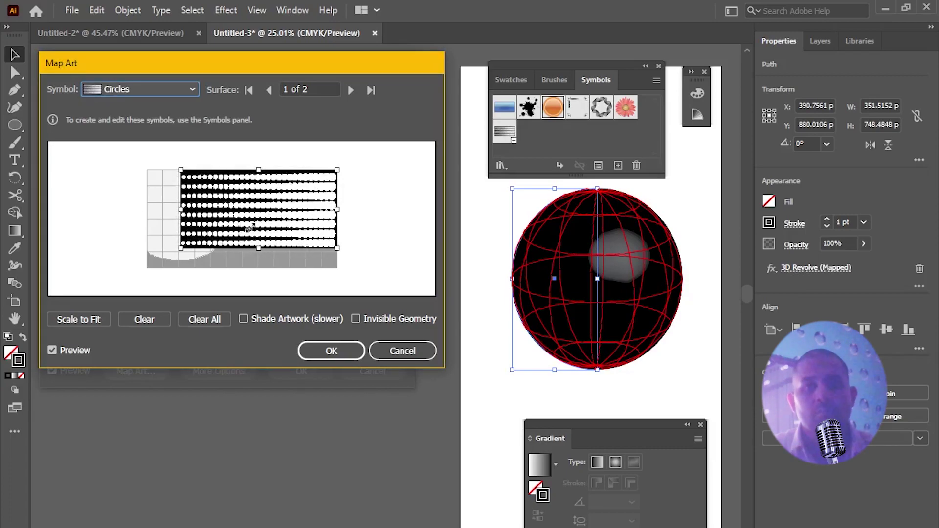
pyautogui.moveTo(179, 250); pyautogui.dragTo(145, 268)
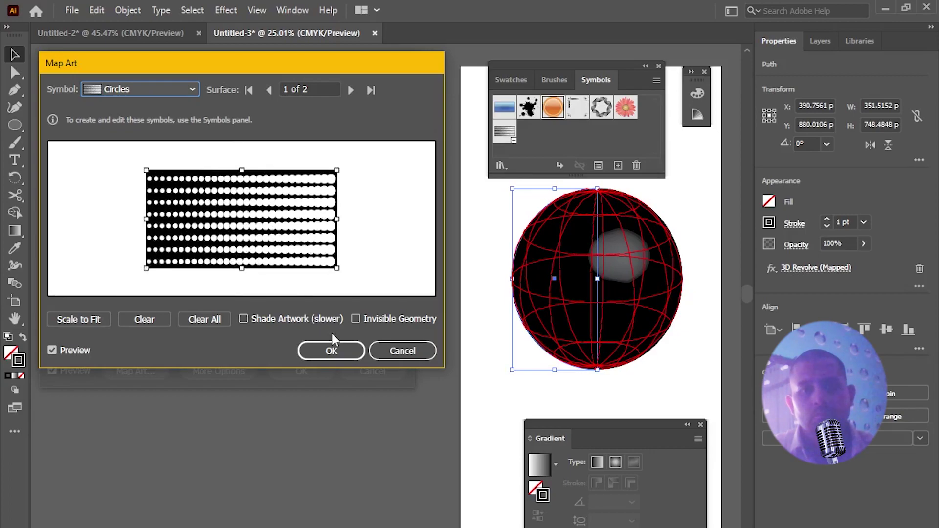
pyautogui.click(356, 318)
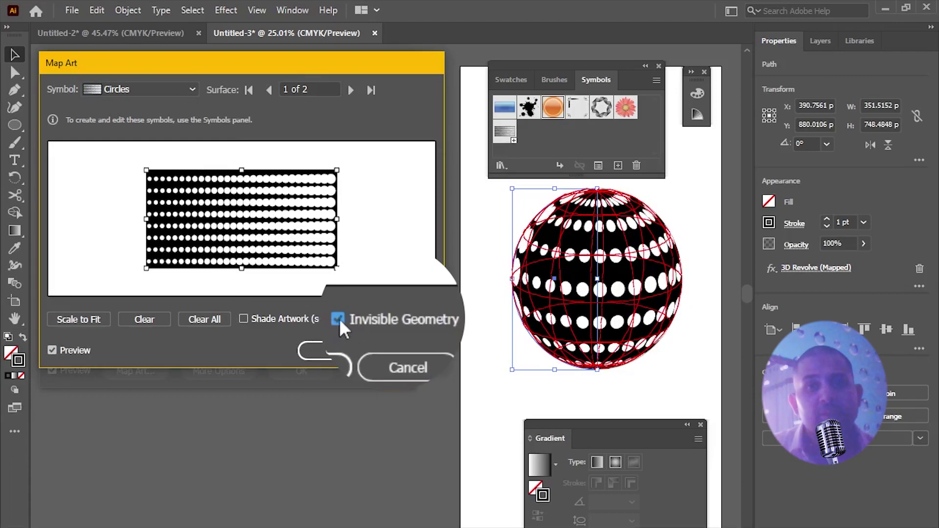
pyautogui.click(357, 319)
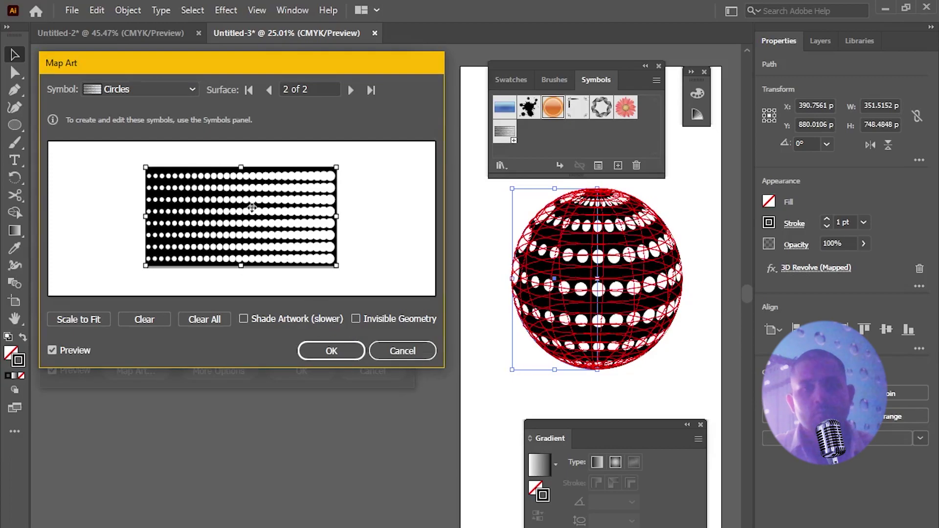
pyautogui.moveTo(253, 205); pyautogui.dragTo(248, 186)
pyautogui.moveTo(333, 177); pyautogui.dragTo(332, 177)
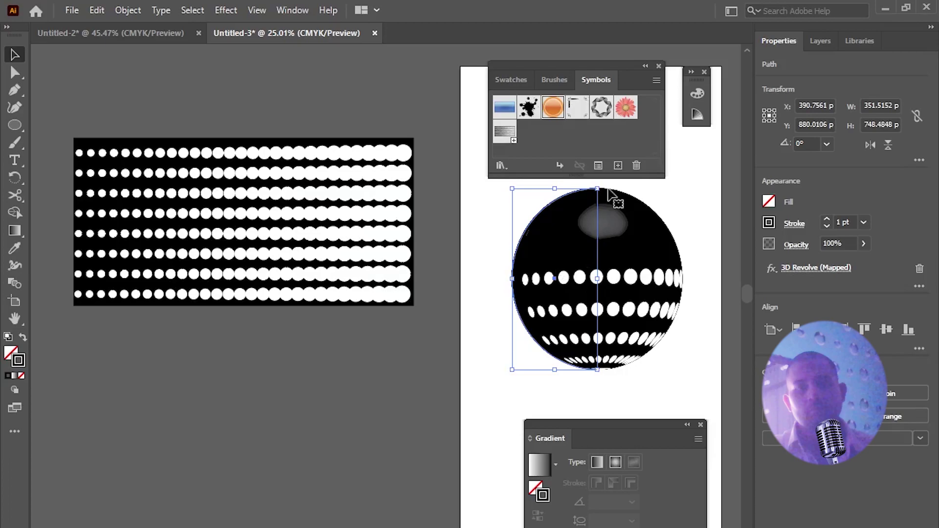
# - Re-tilt the sphere's 3D rotation to 10°, -16° and -1° and apply it
pyautogui.click(659, 66)
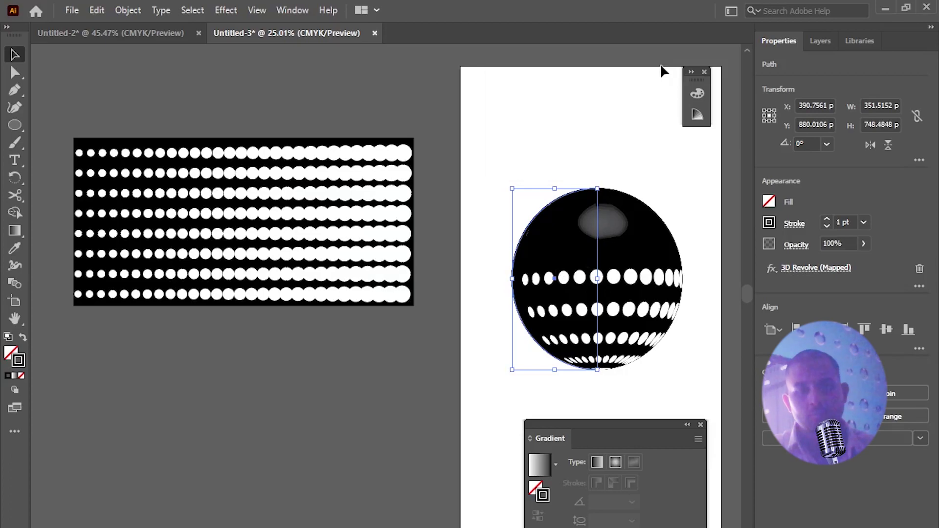
pyautogui.click(816, 268)
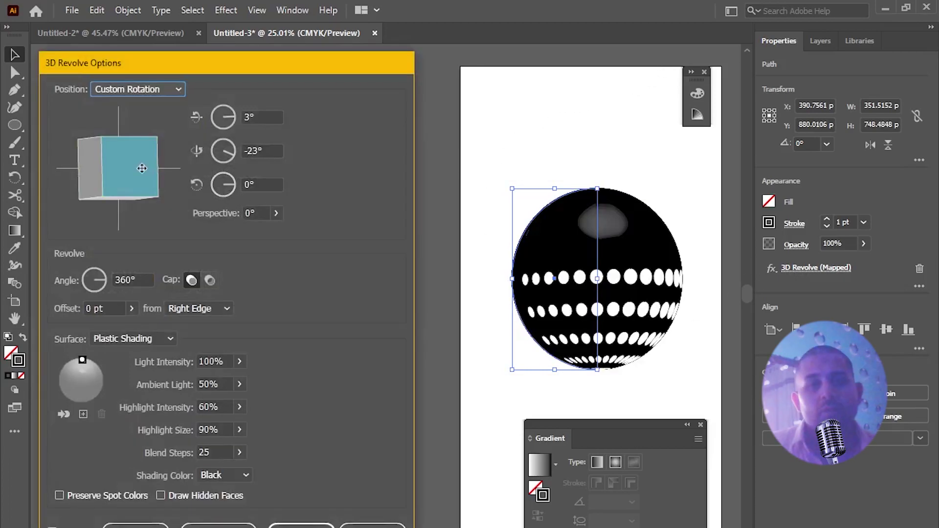
pyautogui.moveTo(142, 161)
pyautogui.mouseDown()
pyautogui.moveTo(125, 146)
pyautogui.moveTo(143, 169)
pyautogui.mouseUp()
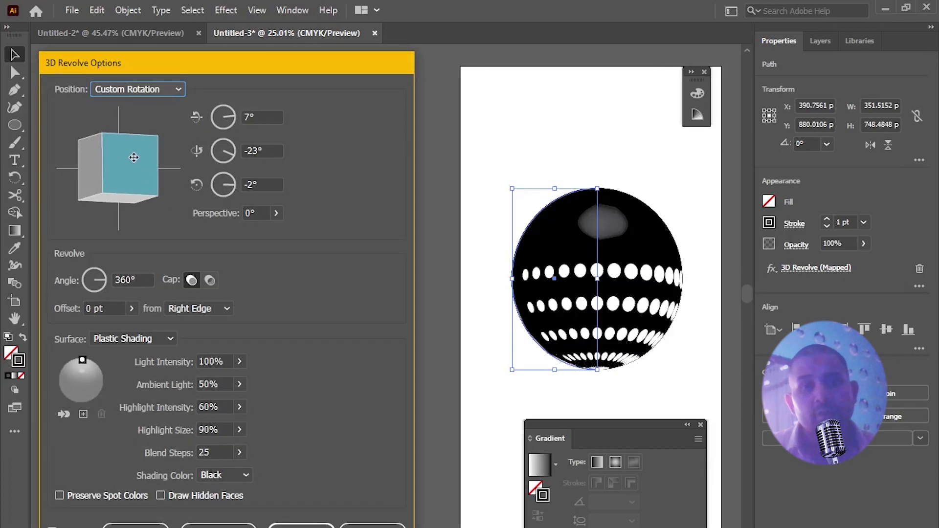
pyautogui.click(232, 181)
pyautogui.write('-')
pyautogui.press('Tab')
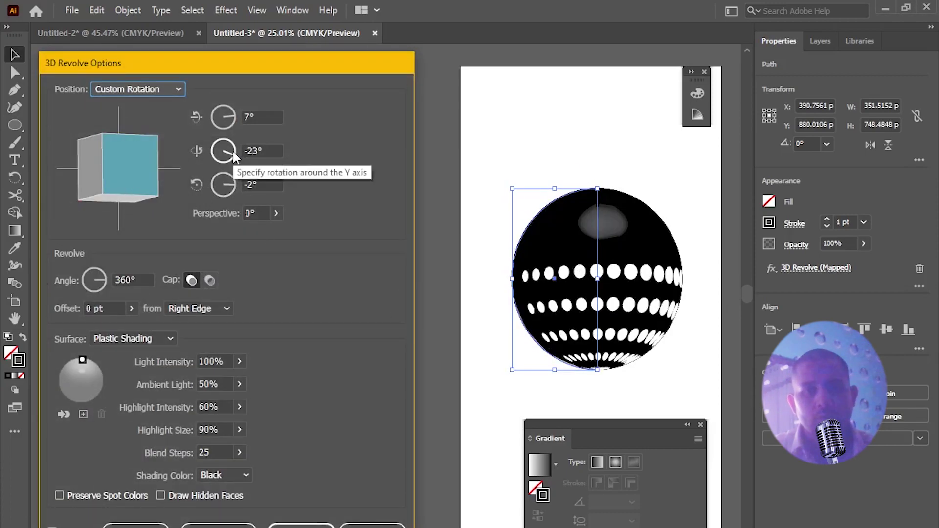
pyautogui.click(234, 119)
pyautogui.moveTo(234, 119); pyautogui.dragTo(236, 121)
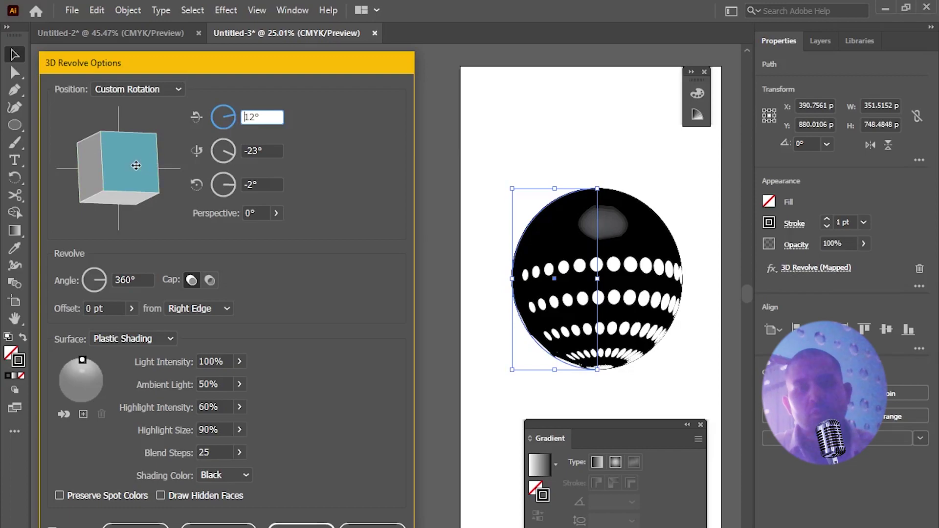
pyautogui.moveTo(136, 165); pyautogui.dragTo(132, 166)
pyautogui.press('Return')
# - Export the sphere artwork with Export As as a PNG named design
pyautogui.click(71, 11)
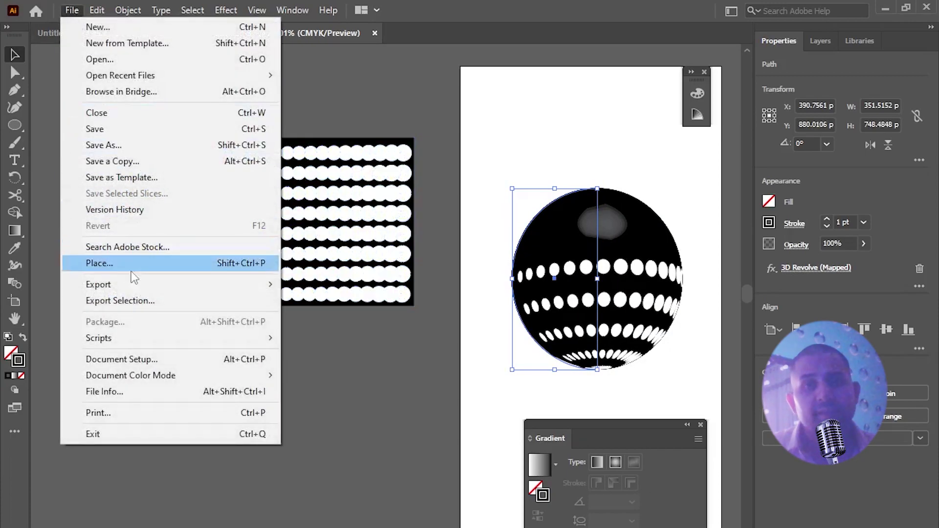
pyautogui.moveTo(168, 284)
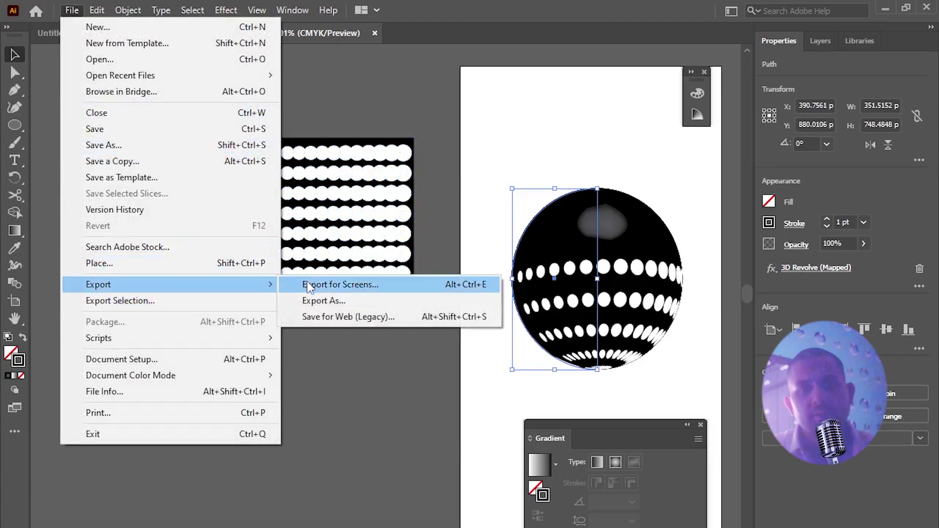
pyautogui.click(310, 301)
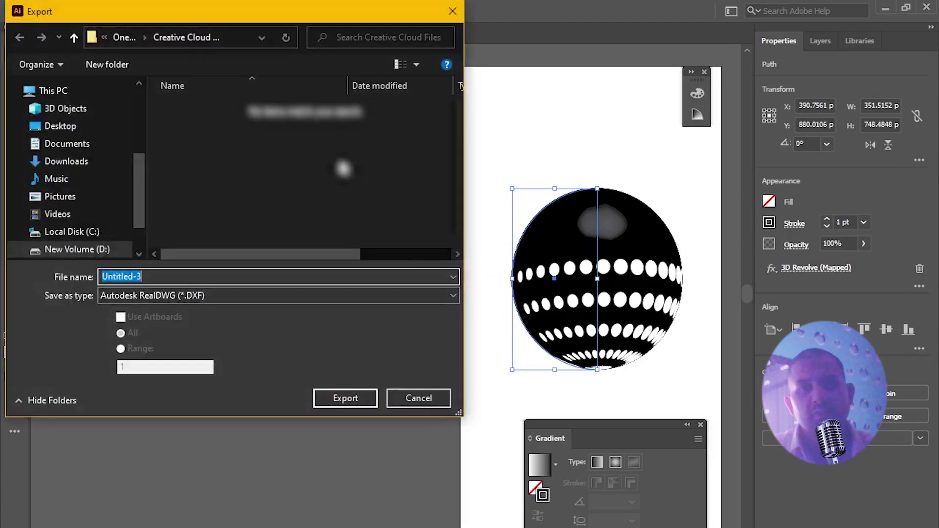
pyautogui.click(155, 295)
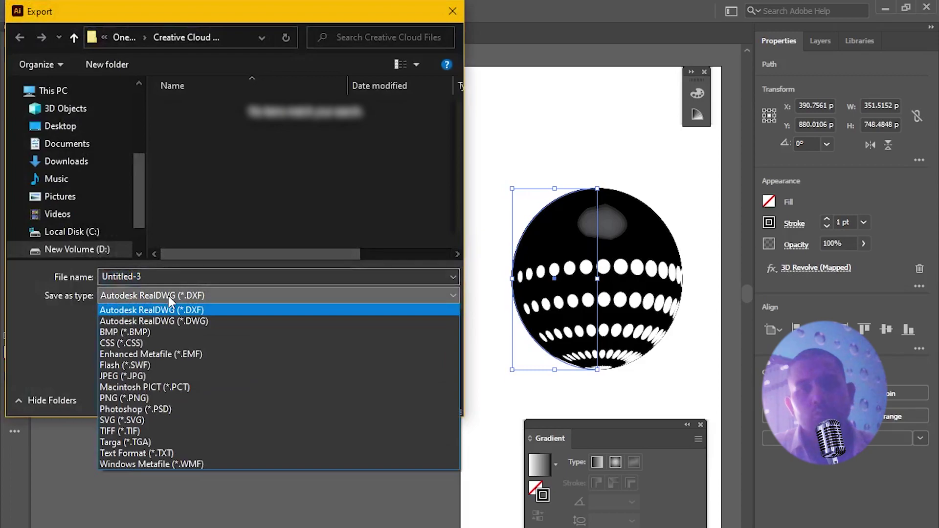
pyautogui.click(118, 398)
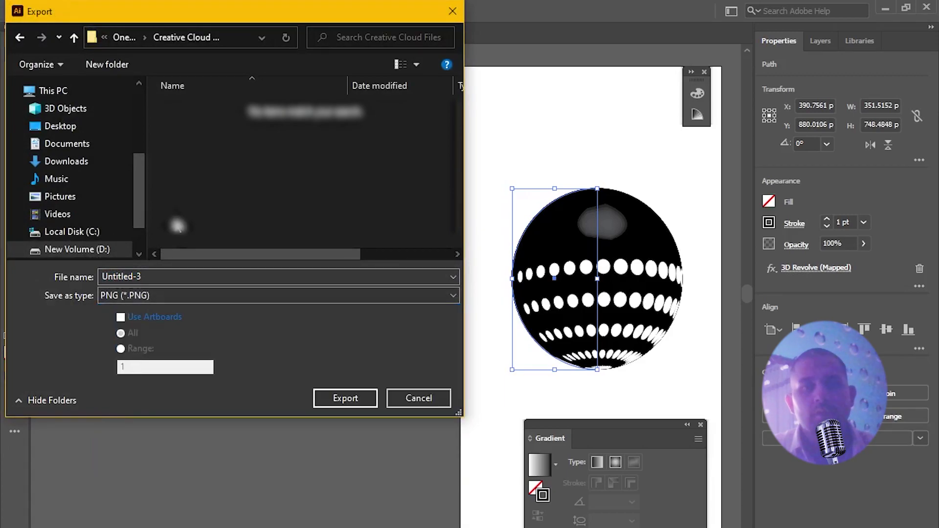
pyautogui.click(345, 398)
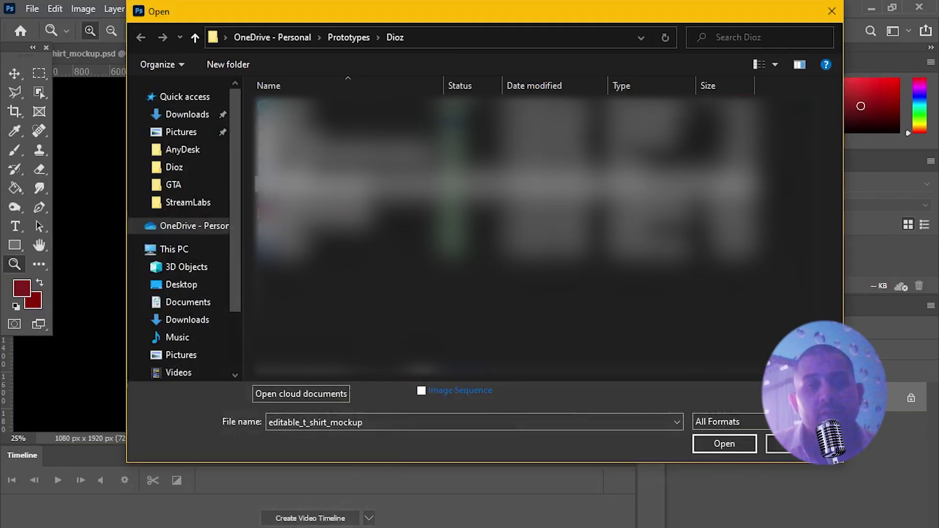
# - Open the batsman silhouette image and isolate the batsman figure with Select Subject
pyautogui.click(313, 156)
pyautogui.click(344, 152)
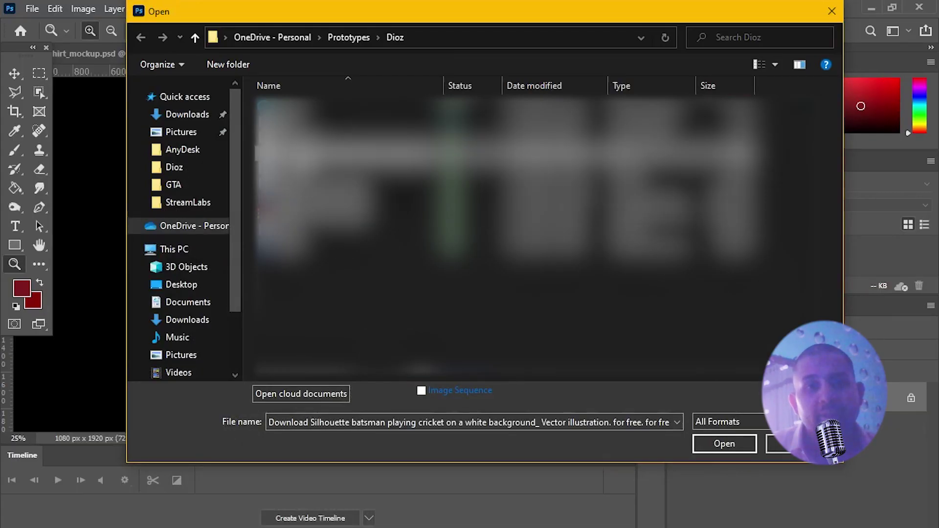
pyautogui.click(715, 442)
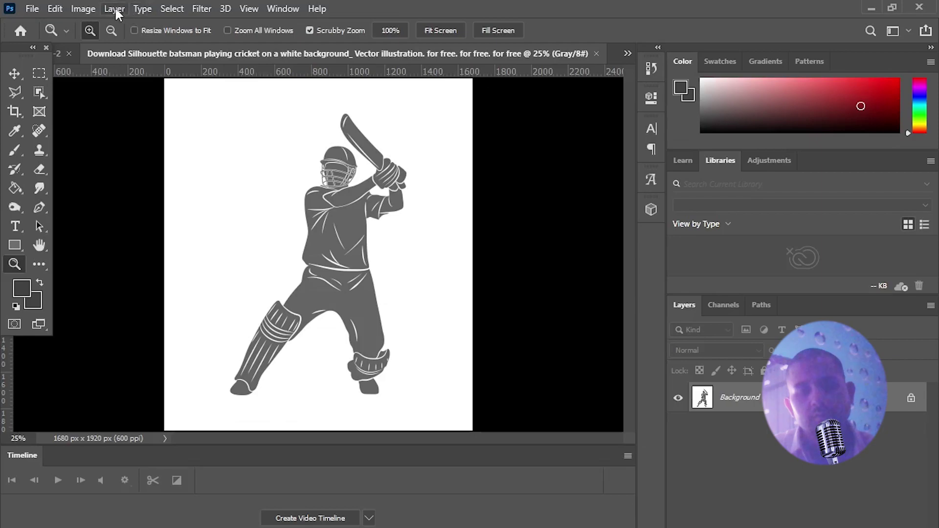
pyautogui.click(169, 8)
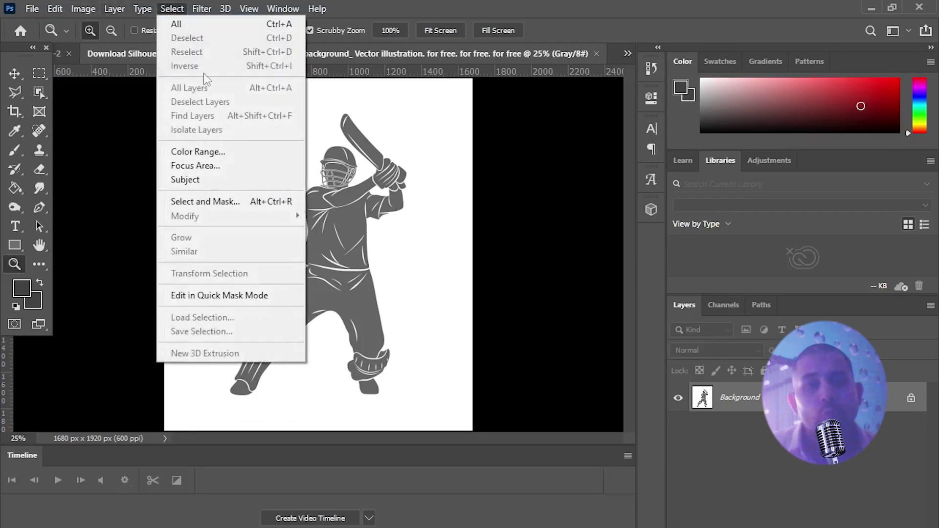
pyautogui.click(238, 174)
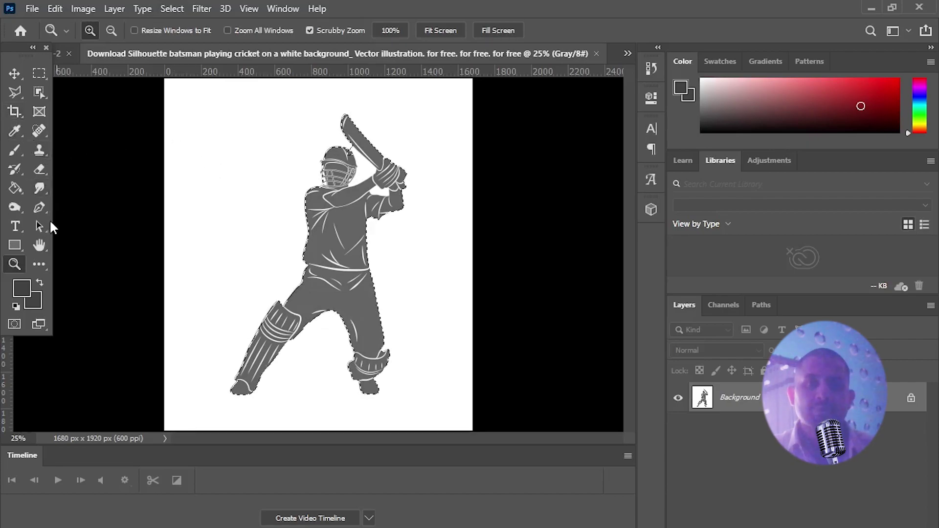
# - Zoom in on the batsman and trim the selection around the hands, helmet and bat
pyautogui.click(346, 159)
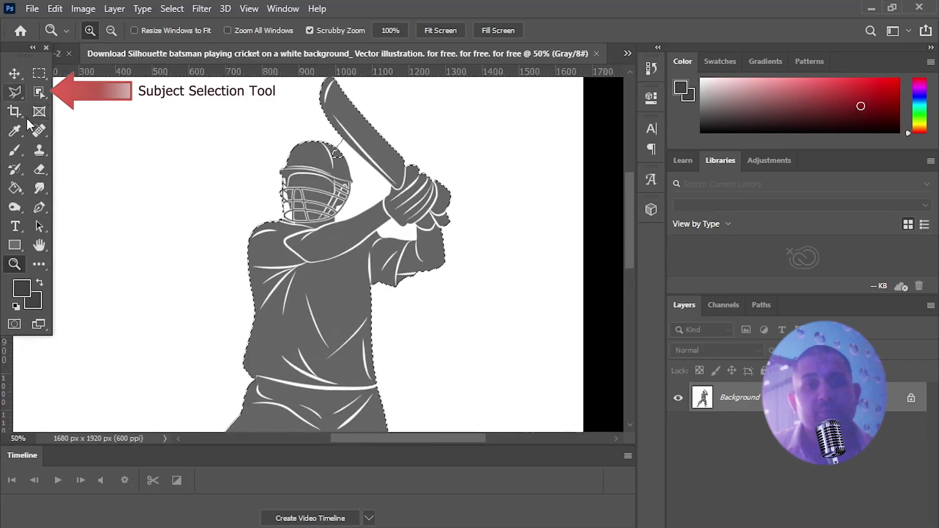
pyautogui.click(39, 92)
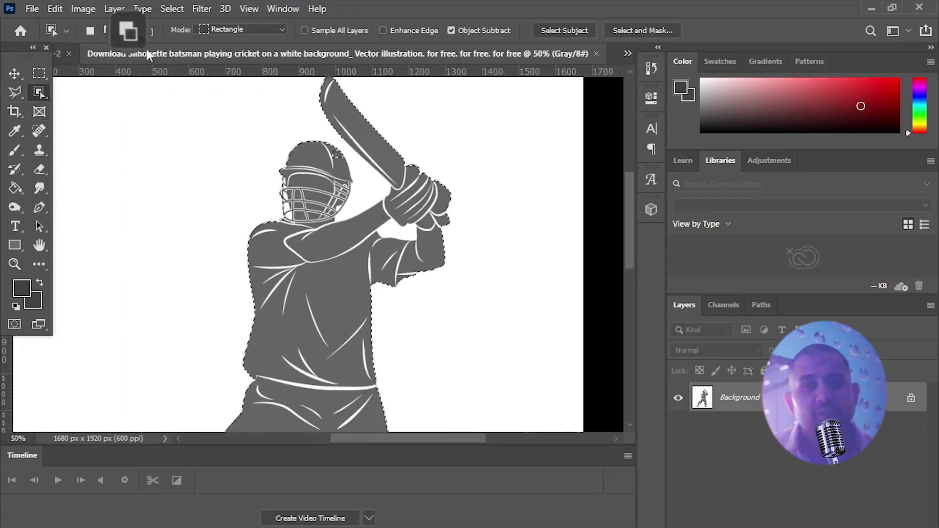
pyautogui.moveTo(348, 159); pyautogui.dragTo(419, 273)
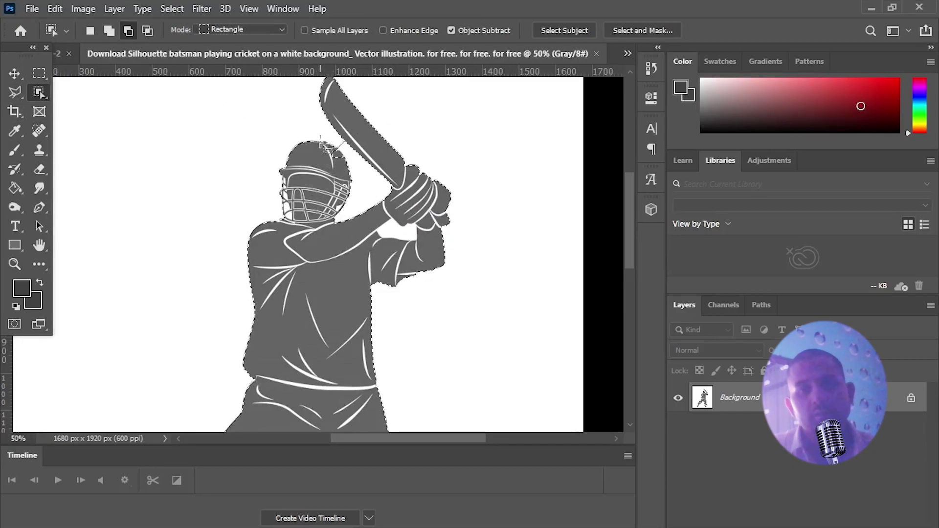
pyautogui.moveTo(352, 166); pyautogui.dragTo(343, 155)
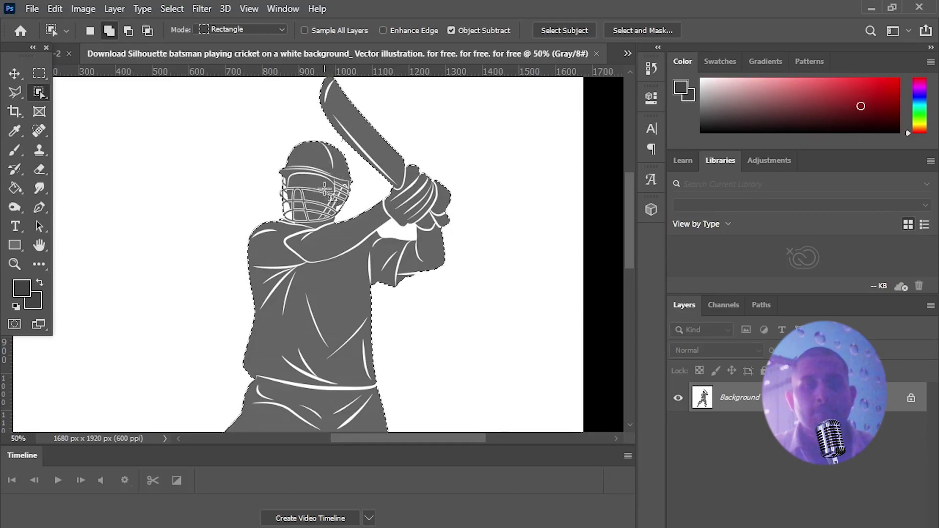
pyautogui.press('z')
pyautogui.tripleClick(341, 155)
pyautogui.click(38, 95)
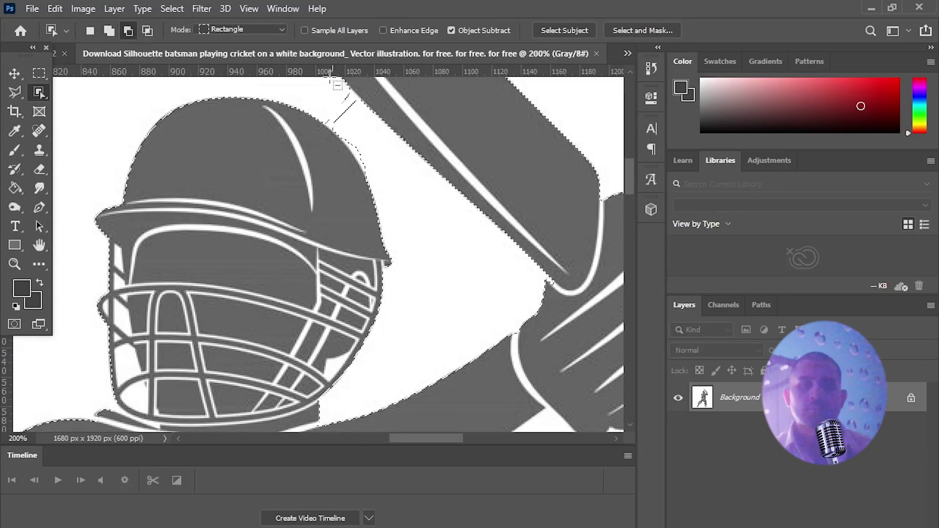
pyautogui.moveTo(314, 87)
pyautogui.mouseDown()
pyautogui.moveTo(371, 141)
pyautogui.moveTo(350, 145)
pyautogui.moveTo(334, 128)
pyautogui.moveTo(348, 155)
pyautogui.mouseUp()
pyautogui.click(471, 235)
pyautogui.click(469, 232)
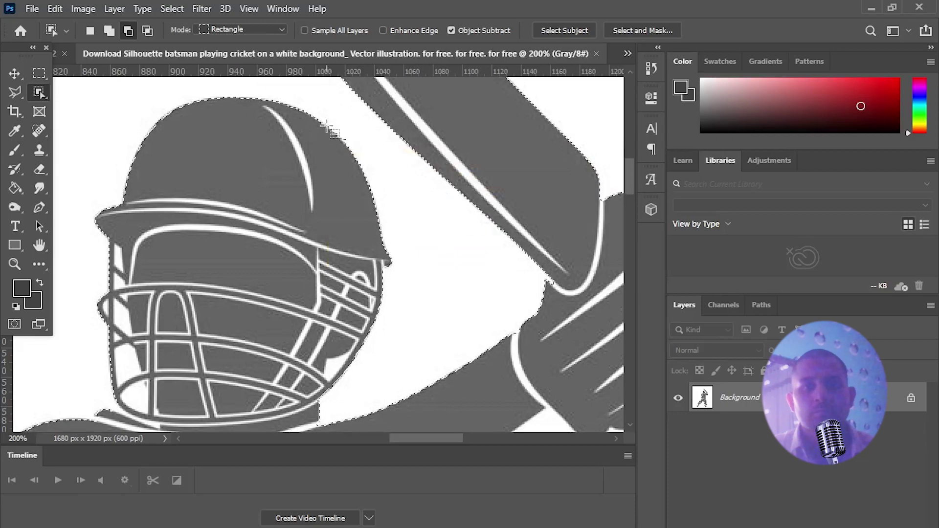
# - Subtract stray areas beside the helmet, then fit the whole image in the window
pyautogui.click(16, 89)
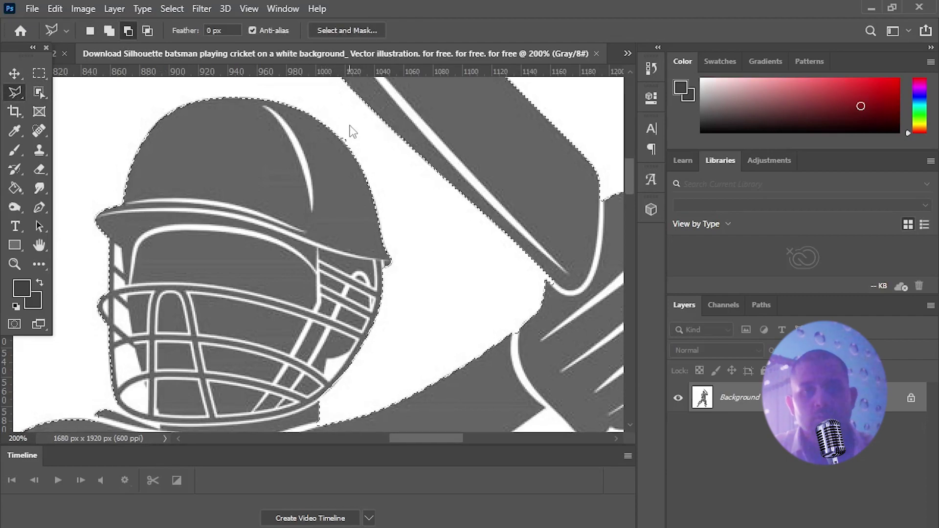
pyautogui.click(39, 91)
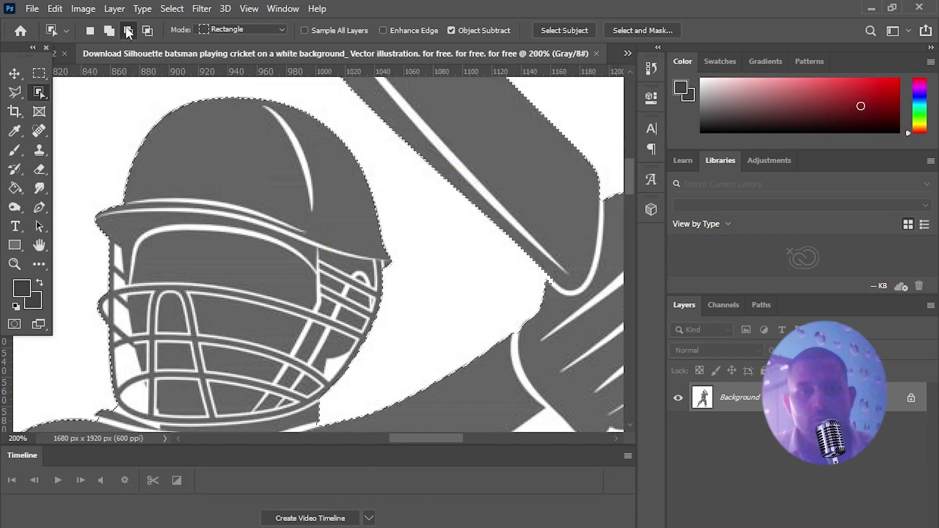
pyautogui.moveTo(113, 242); pyautogui.dragTo(127, 274)
pyautogui.click(472, 228)
pyautogui.moveTo(118, 243)
pyautogui.mouseDown()
pyautogui.moveTo(142, 269)
pyautogui.moveTo(117, 257)
pyautogui.mouseUp()
pyautogui.click(471, 229)
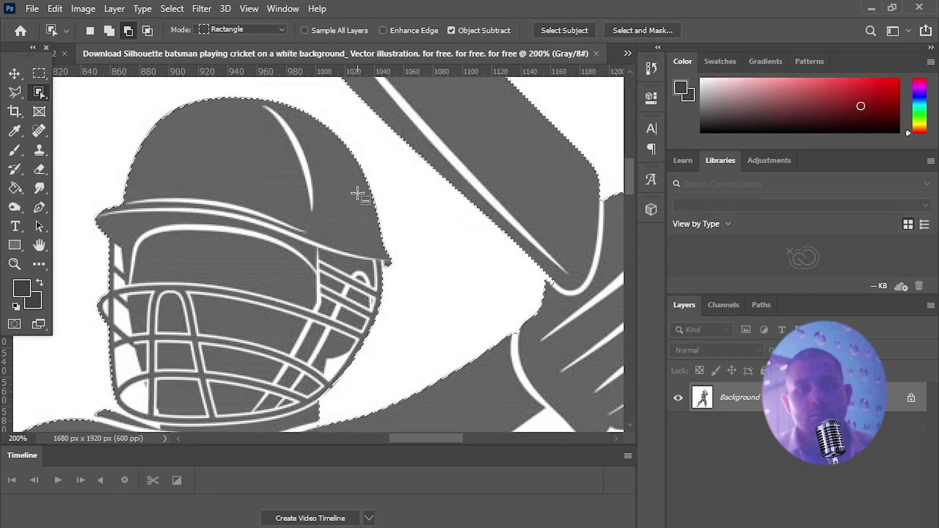
pyautogui.click(14, 264)
pyautogui.hotkey('ctrl', '0')
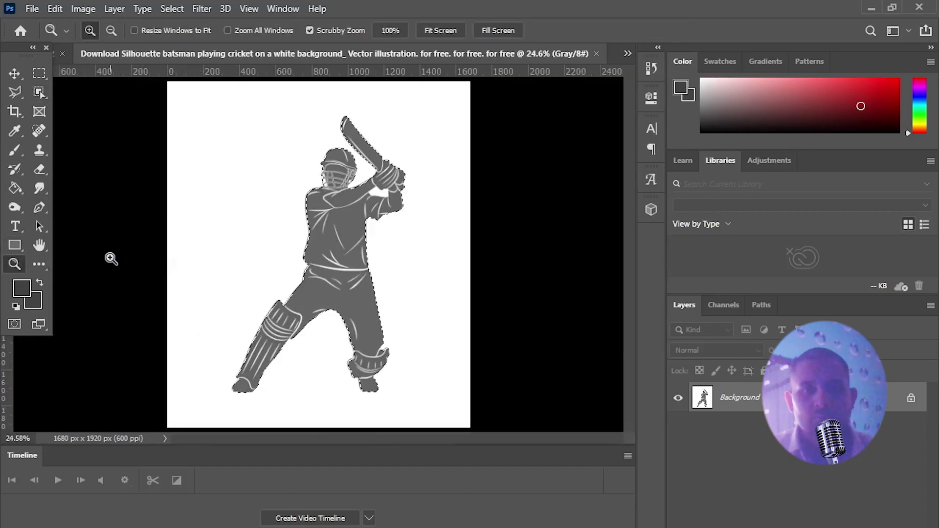
# - Apply Brightness/Contrast with brightness 150 and contrast 100 to the batsman image
pyautogui.click(86, 12)
pyautogui.moveTo(104, 47)
pyautogui.click(264, 50)
pyautogui.moveTo(602, 149); pyautogui.dragTo(696, 135)
pyautogui.moveTo(601, 114); pyautogui.dragTo(690, 98)
pyautogui.moveTo(660, 150); pyautogui.dragTo(731, 131)
pyautogui.click(719, 98)
# - Cut and paste the batsman onto its own layer and paint the original layer white
pyautogui.hotkey('ctrl', 't')
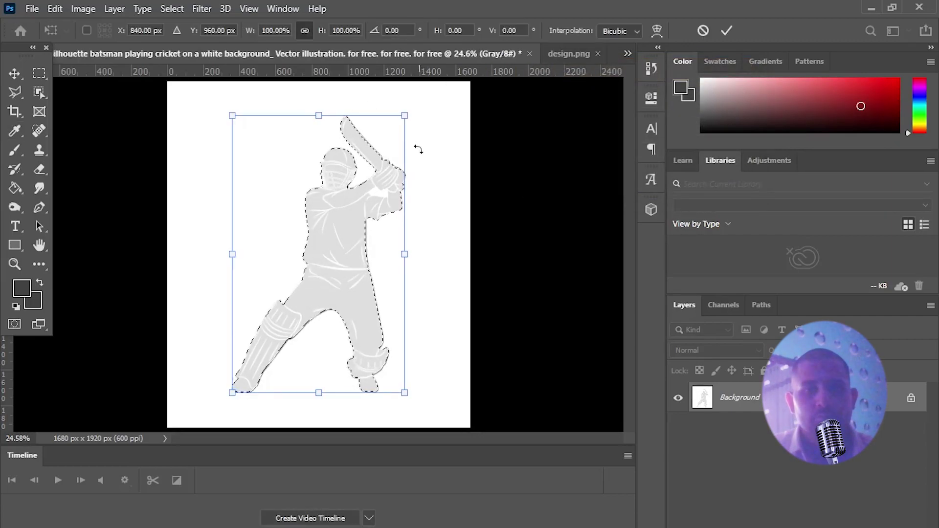
pyautogui.press('Return')
pyautogui.hotkey('ctrl', 'x')
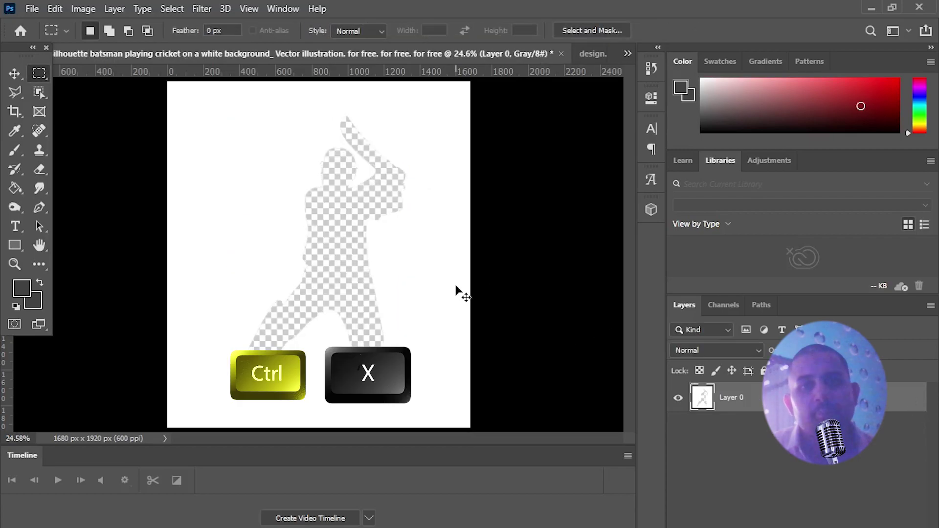
pyautogui.hotkey('ctrl', 'v')
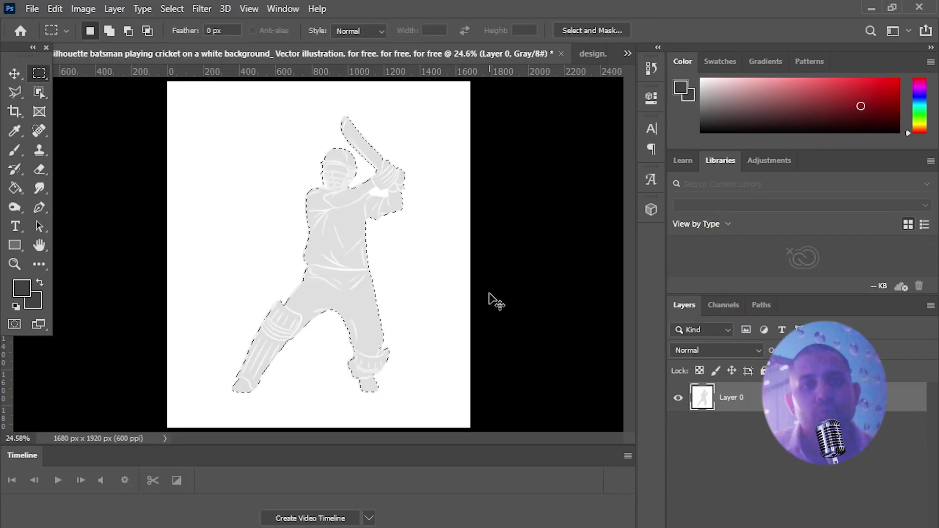
pyautogui.press('b')
pyautogui.keyDown('alt'); pyautogui.click(247, 169); pyautogui.keyUp('alt')
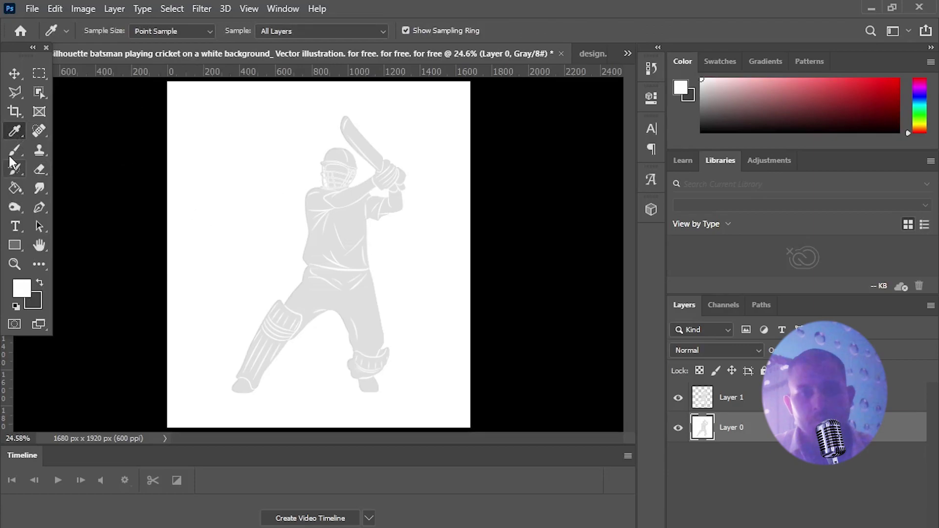
pyautogui.moveTo(313, 118); pyautogui.dragTo(317, 347)
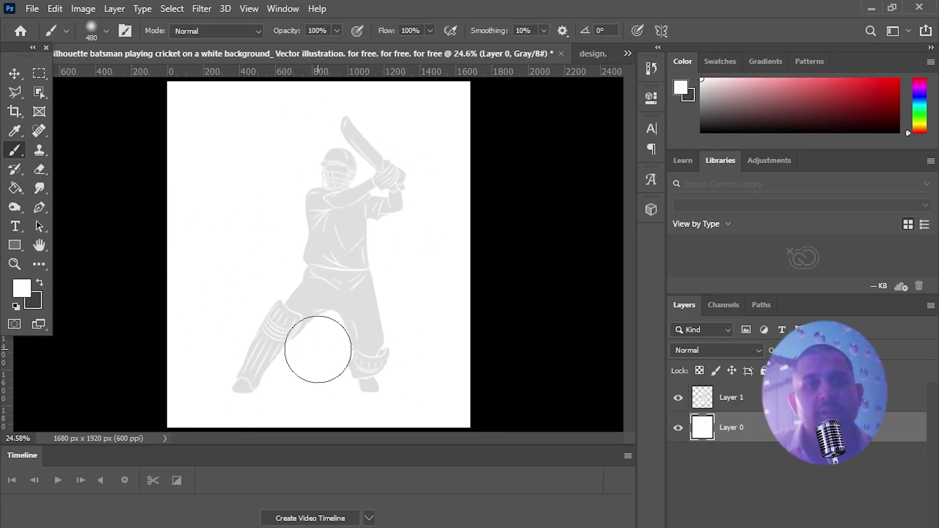
# - Scale the pasted batsman down to about 60% and centre it on the page
pyautogui.click(702, 402)
pyautogui.hotkey('ctrl', 't')
pyautogui.moveTo(232, 393); pyautogui.dragTo(297, 287)
pyautogui.moveTo(366, 201); pyautogui.dragTo(324, 248)
pyautogui.moveTo(255, 333); pyautogui.dragTo(258, 328)
pyautogui.moveTo(320, 247); pyautogui.dragTo(330, 257)
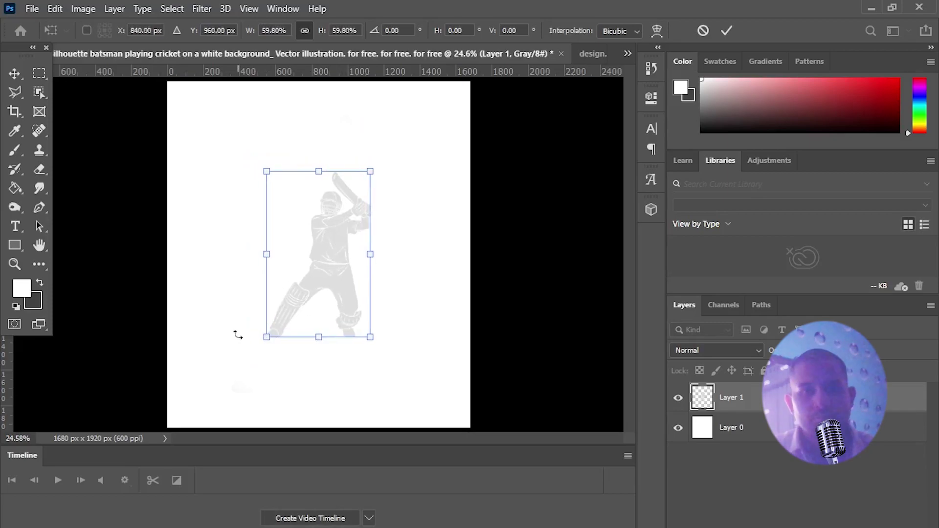
pyautogui.moveTo(267, 337); pyautogui.dragTo(281, 314)
# - Cancel the batsman resize, then marquee-select and copy the dotted ball from design.png
pyautogui.hotkey('ctrl', 'z')
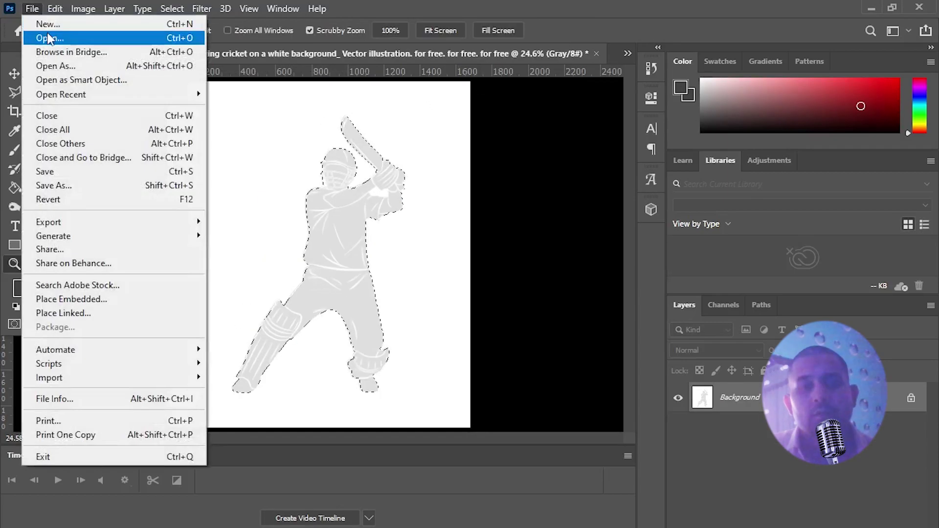
pyautogui.click(44, 36)
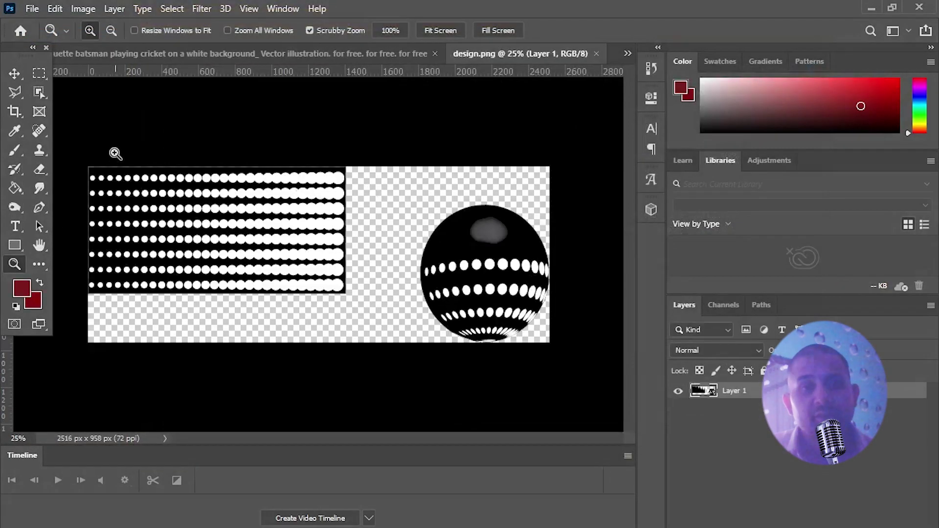
pyautogui.click(42, 73)
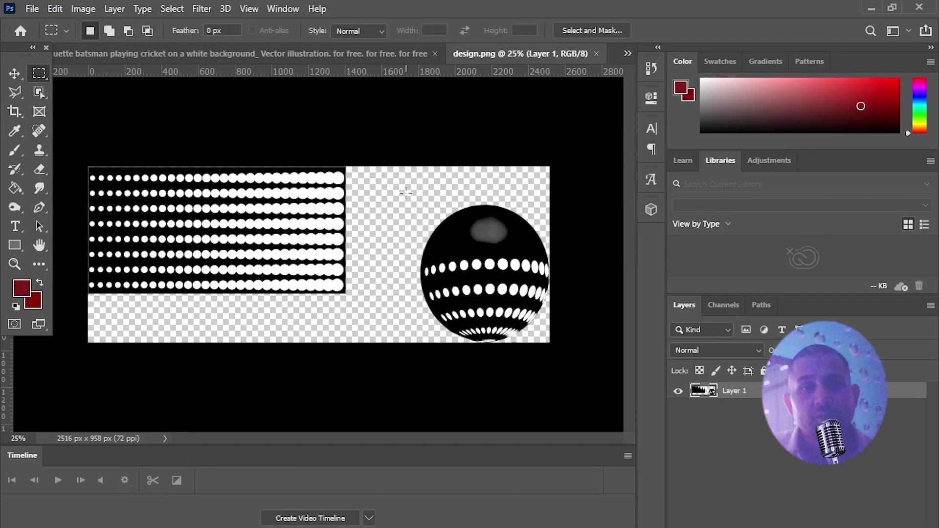
pyautogui.moveTo(406, 193); pyautogui.dragTo(611, 357)
pyautogui.click(15, 150)
pyautogui.click(701, 79)
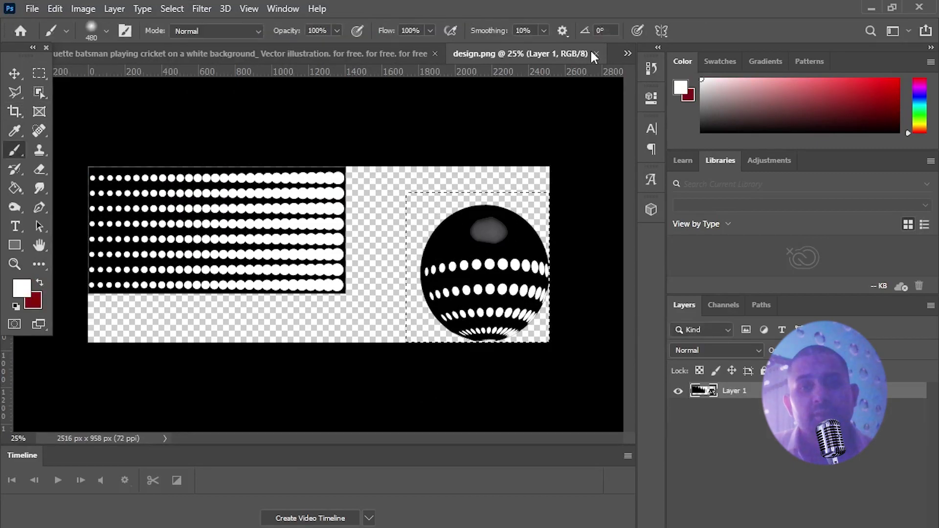
pyautogui.hotkey('ctrl', 'c')
# - Paste the ball into the batsman image, enlarged to about 189% and tilted -3.26°
pyautogui.click(367, 53)
pyautogui.hotkey('ctrl', 'v')
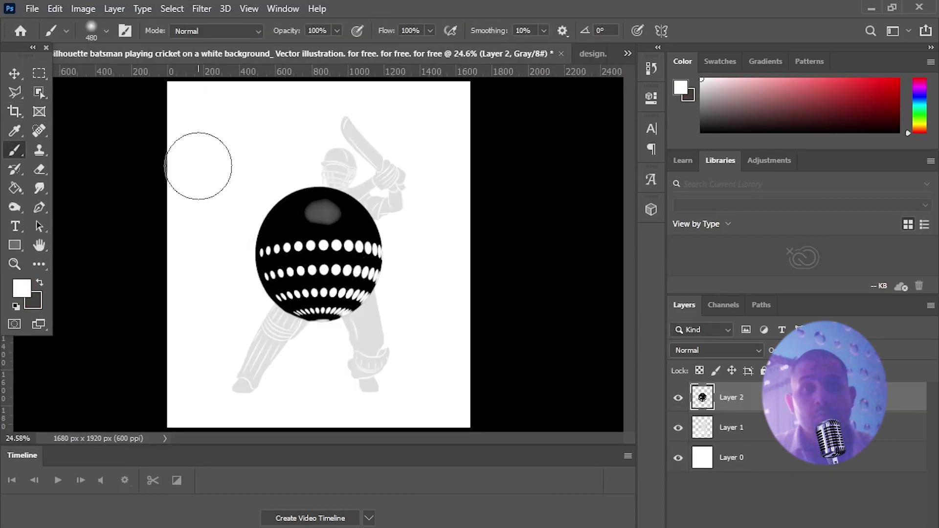
pyautogui.hotkey('ctrl', 't')
pyautogui.moveTo(382, 186); pyautogui.dragTo(421, 146)
pyautogui.moveTo(360, 216); pyautogui.dragTo(323, 280)
pyautogui.moveTo(383, 209); pyautogui.dragTo(451, 122)
pyautogui.moveTo(373, 197); pyautogui.dragTo(353, 204)
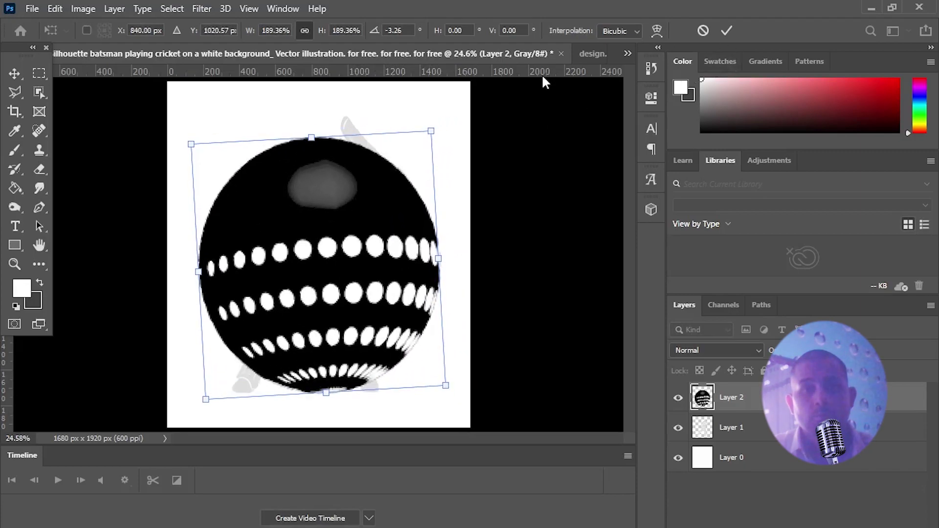
pyautogui.press('Return')
pyautogui.click(714, 350)
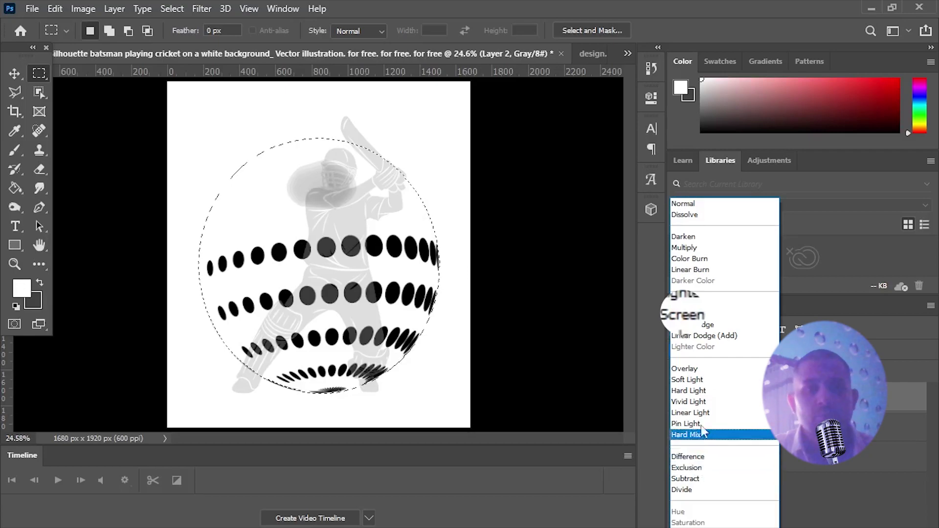
# - Set Layer 2 to Screen blend mode, fill Layer 0 black, and fit the image on screen
pyautogui.click(705, 315)
pyautogui.press('v')
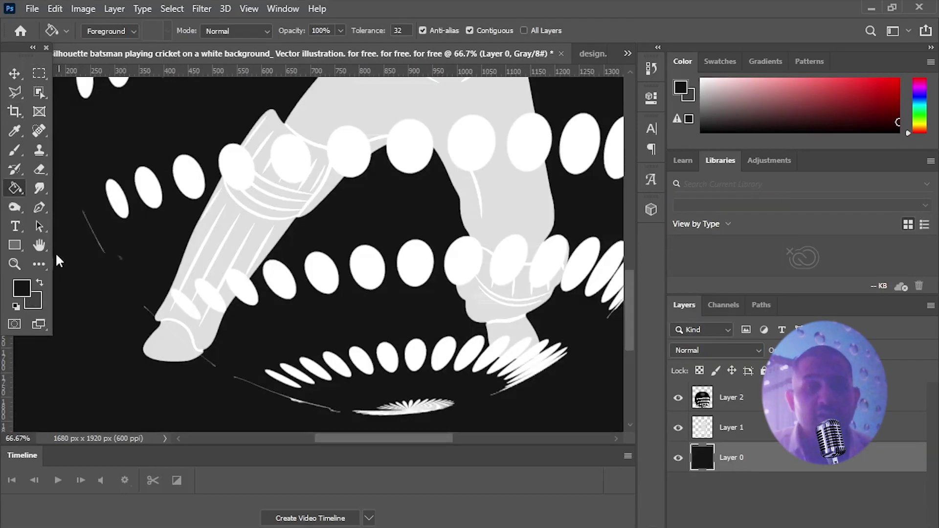
pyautogui.click(15, 264)
pyautogui.rightClick(80, 245)
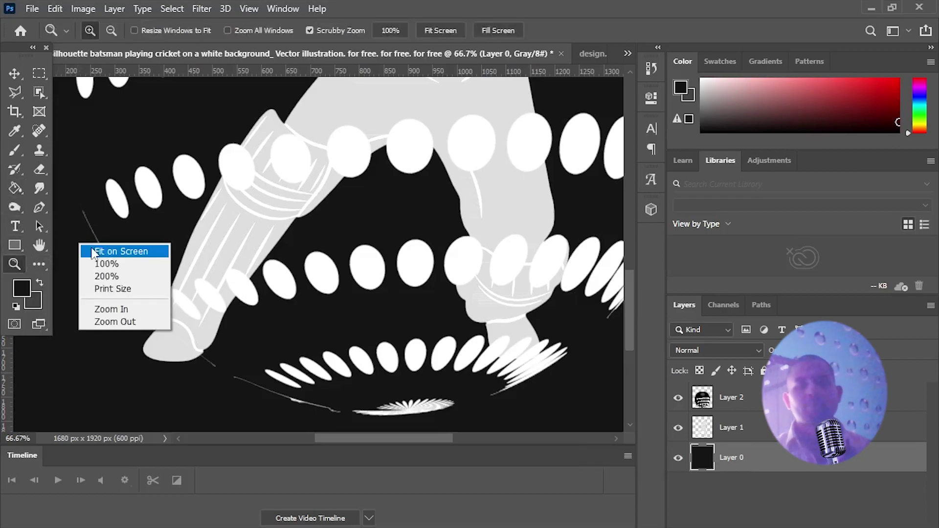
pyautogui.click(120, 251)
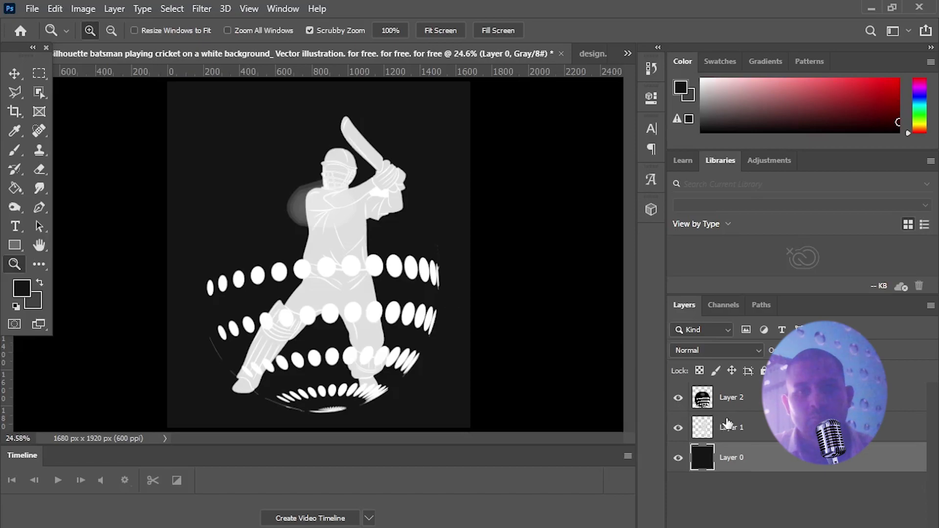
pyautogui.click(741, 410)
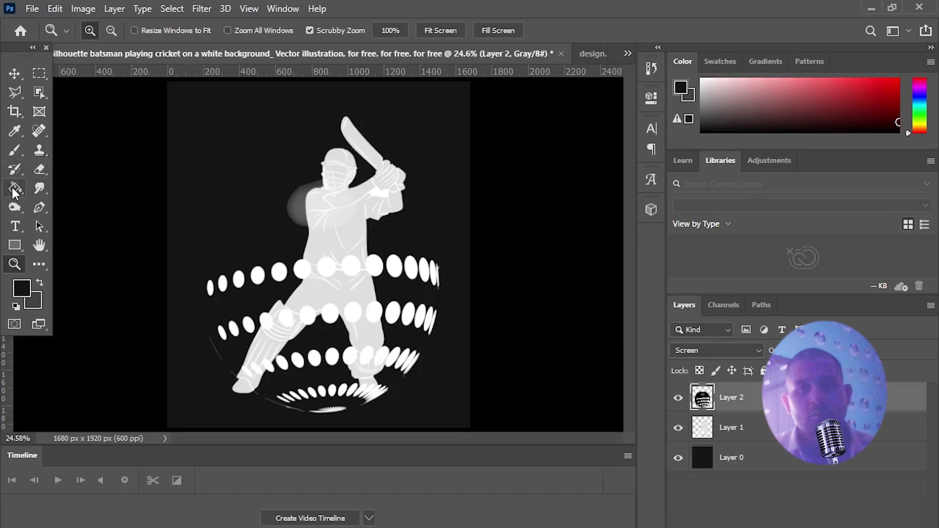
# - Try smearing the faint line below the ball with a 67 px Smudge brush, then undo it
pyautogui.click(39, 188)
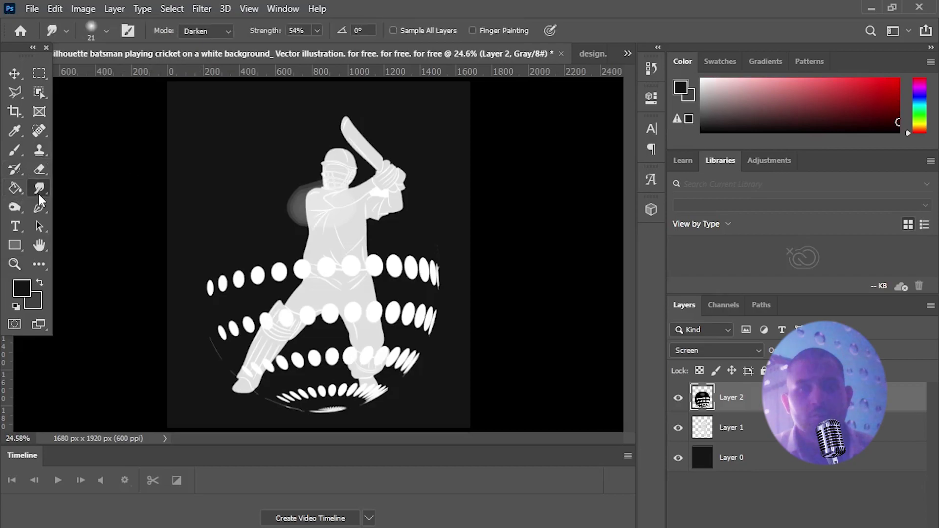
pyautogui.click(66, 31)
pyautogui.click(106, 31)
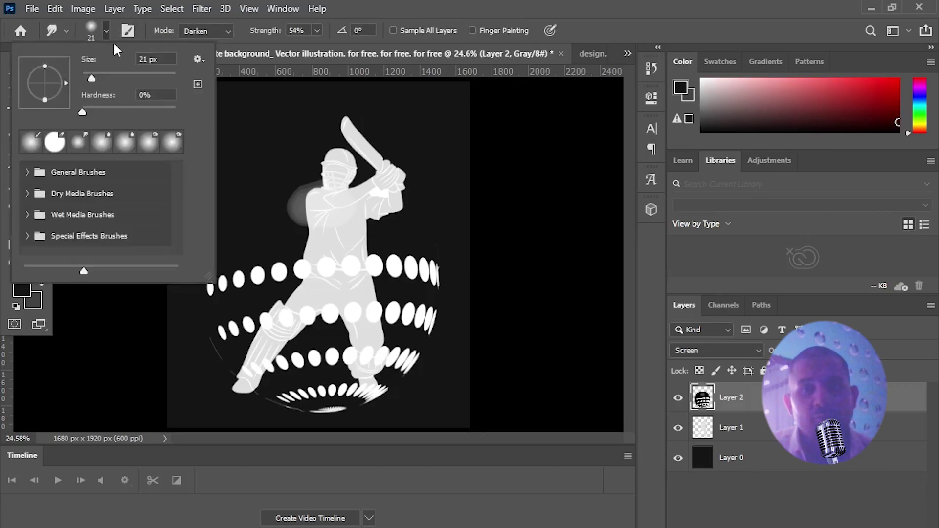
pyautogui.click(112, 70)
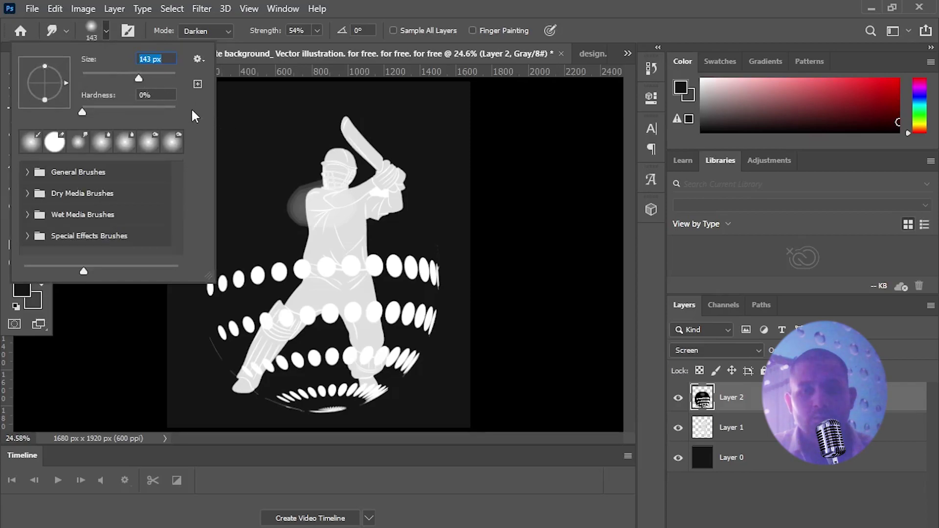
pyautogui.click(209, 31)
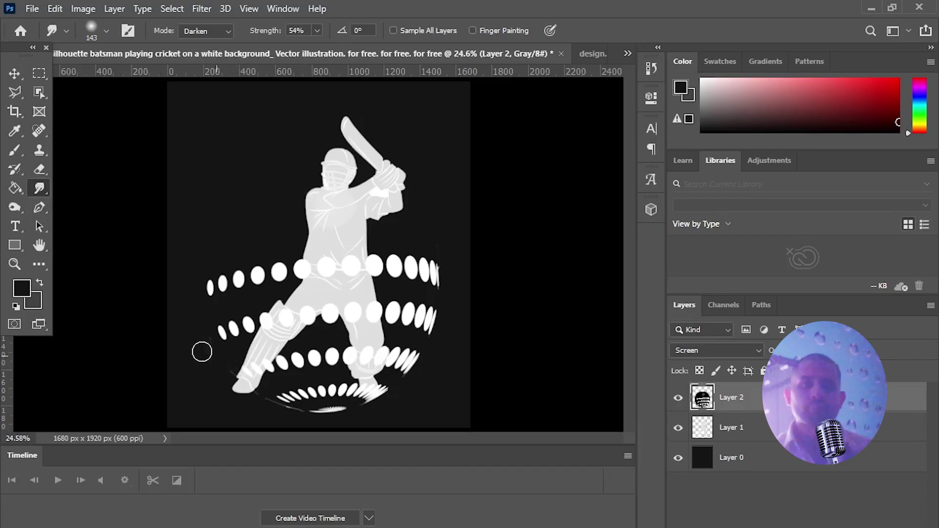
pyautogui.moveTo(196, 351)
pyautogui.mouseDown()
pyautogui.moveTo(215, 357)
pyautogui.moveTo(201, 336)
pyautogui.mouseUp()
pyautogui.click(55, 9)
pyautogui.click(90, 21)
pyautogui.click(55, 8)
pyautogui.click(91, 22)
pyautogui.click(75, 18)
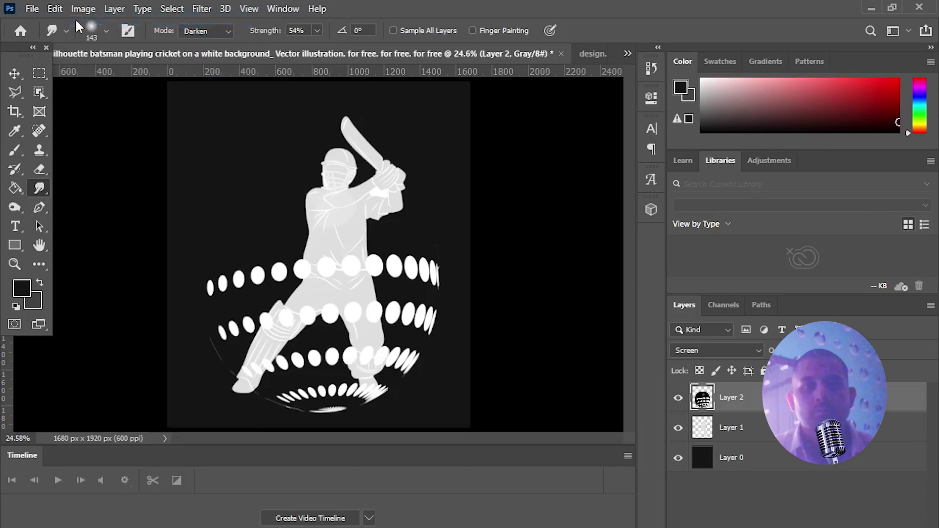
# - Erase the thin streak below the dotted arcs with a 114 px Eraser
pyautogui.press('e')
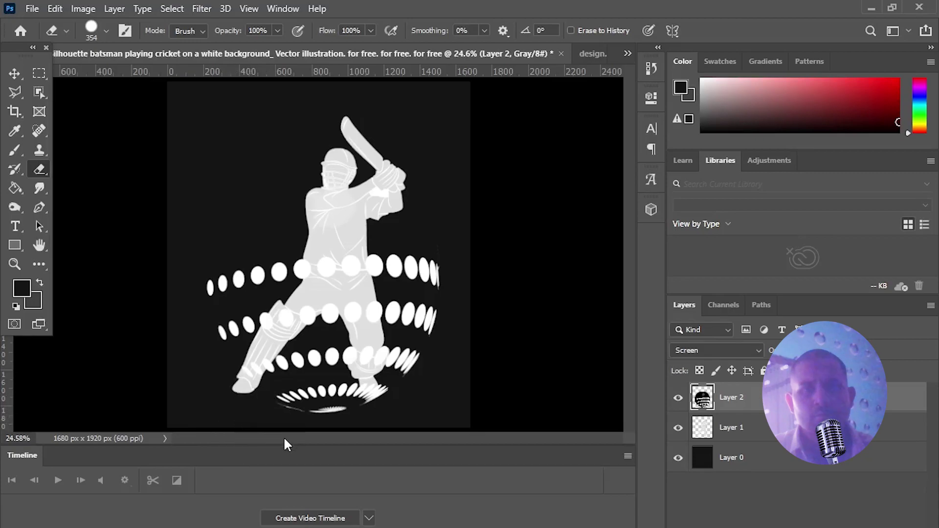
pyautogui.click(106, 31)
pyautogui.moveTo(157, 78); pyautogui.dragTo(132, 79)
pyautogui.moveTo(299, 418); pyautogui.dragTo(225, 406)
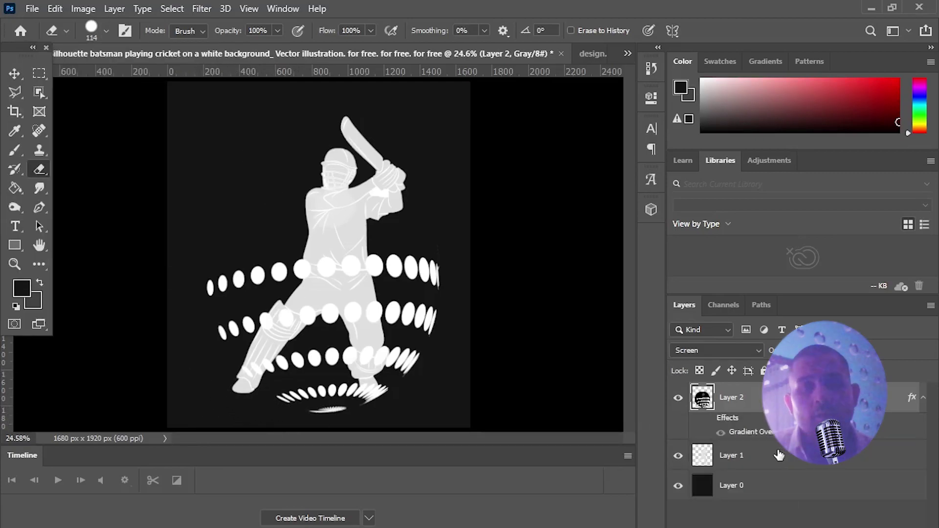
# - Open Layer 1's Blending Options and enable the Gradient Overlay effect
pyautogui.click(753, 457)
pyautogui.rightClick(804, 455)
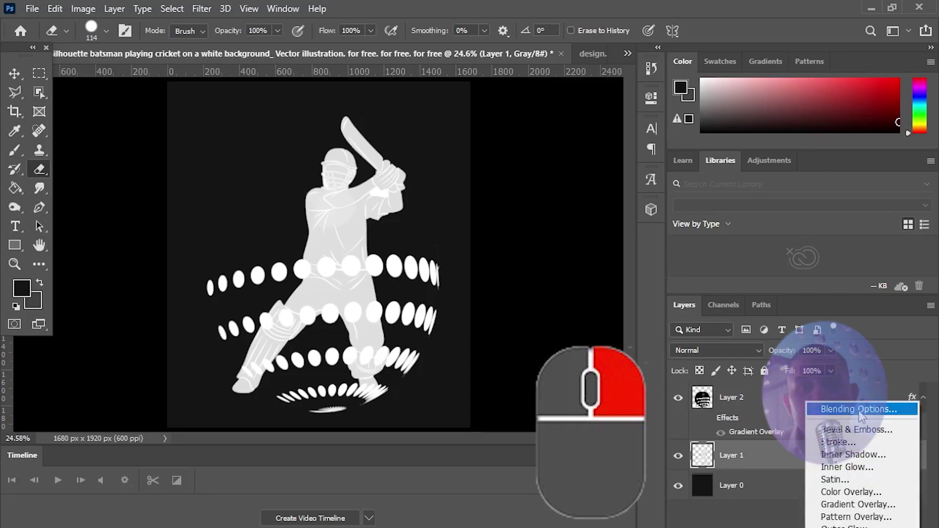
pyautogui.click(858, 406)
pyautogui.moveTo(566, 67); pyautogui.dragTo(649, 63)
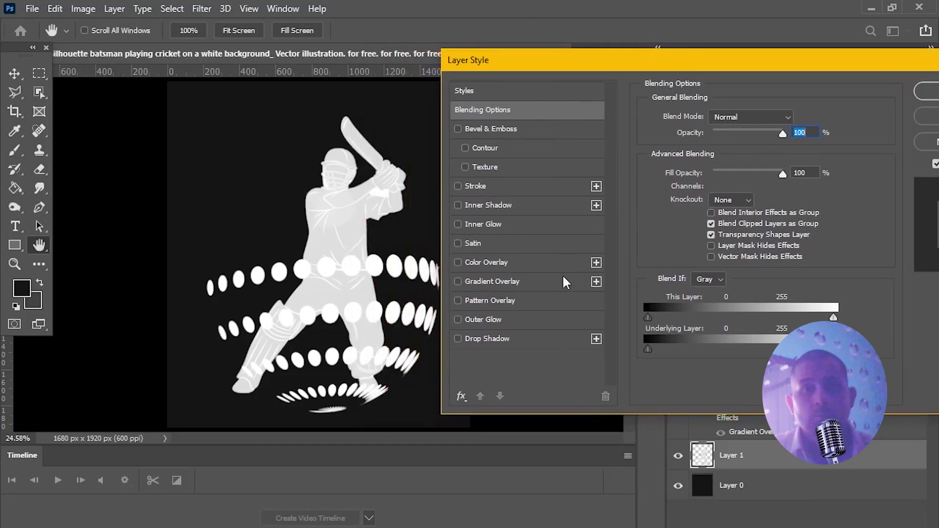
pyautogui.click(458, 281)
pyautogui.click(458, 281)
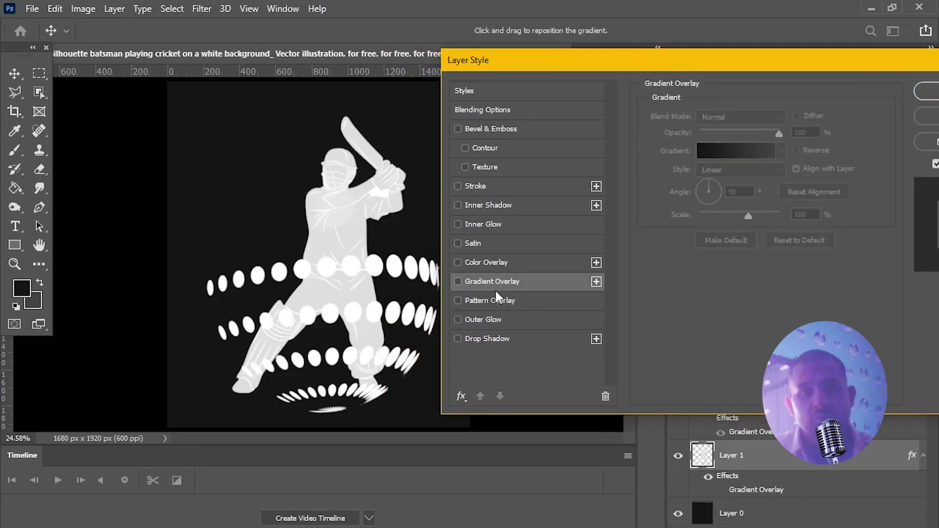
pyautogui.click(459, 281)
# - Use the Basics foreground-to-transparent gradient, reversed, and apply the overlay to the batsman
pyautogui.click(774, 153)
pyautogui.click(702, 202)
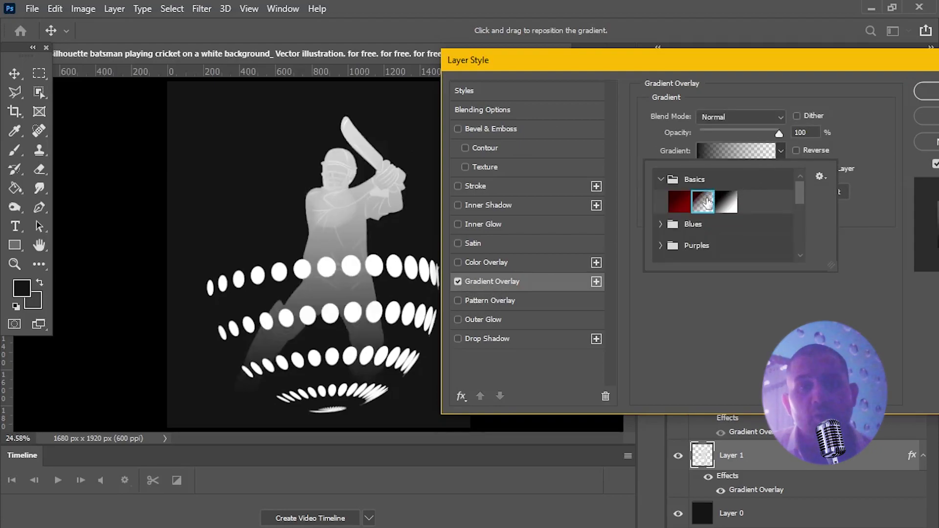
pyautogui.click(796, 149)
pyautogui.click(795, 149)
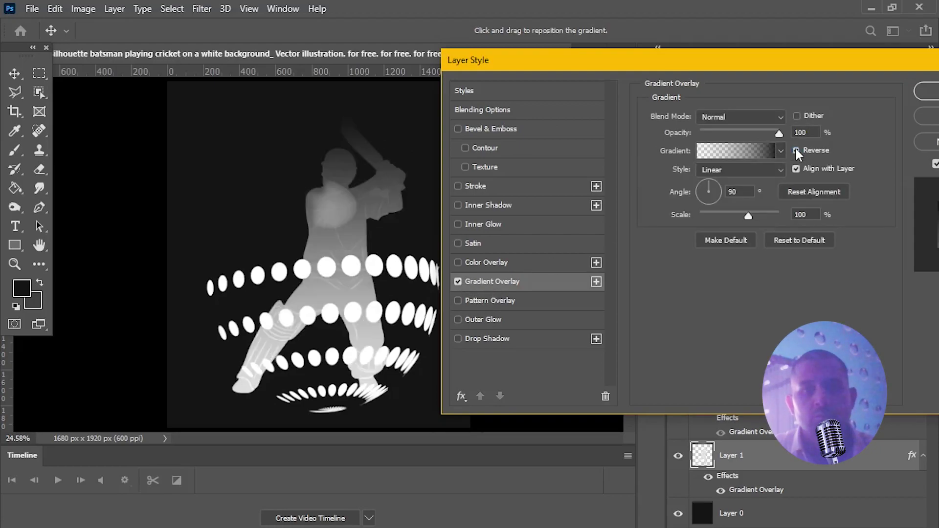
pyautogui.click(796, 149)
pyautogui.click(795, 149)
pyautogui.click(796, 149)
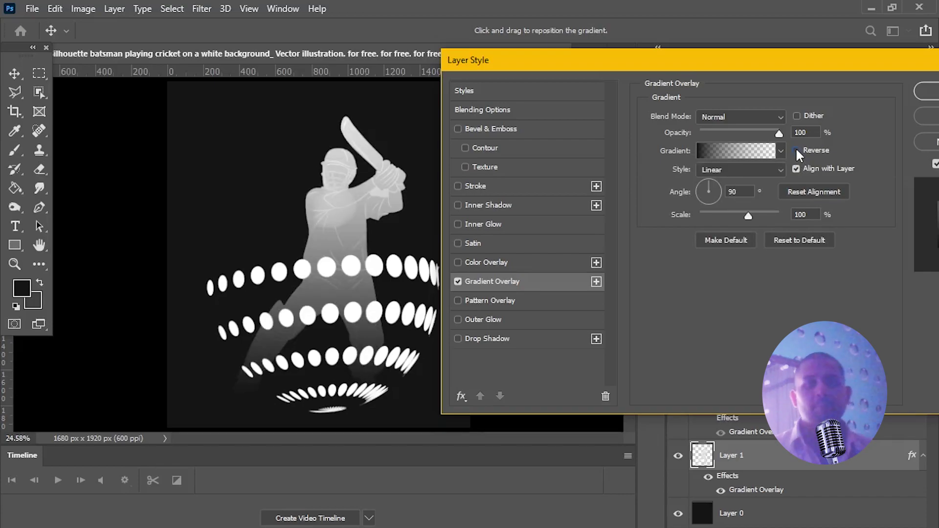
pyautogui.moveTo(792, 61); pyautogui.dragTo(641, 48)
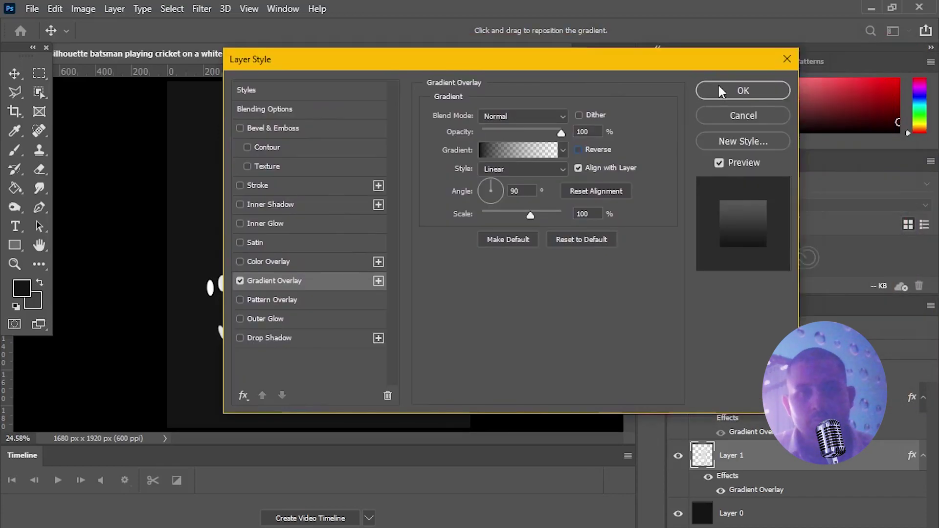
pyautogui.click(720, 88)
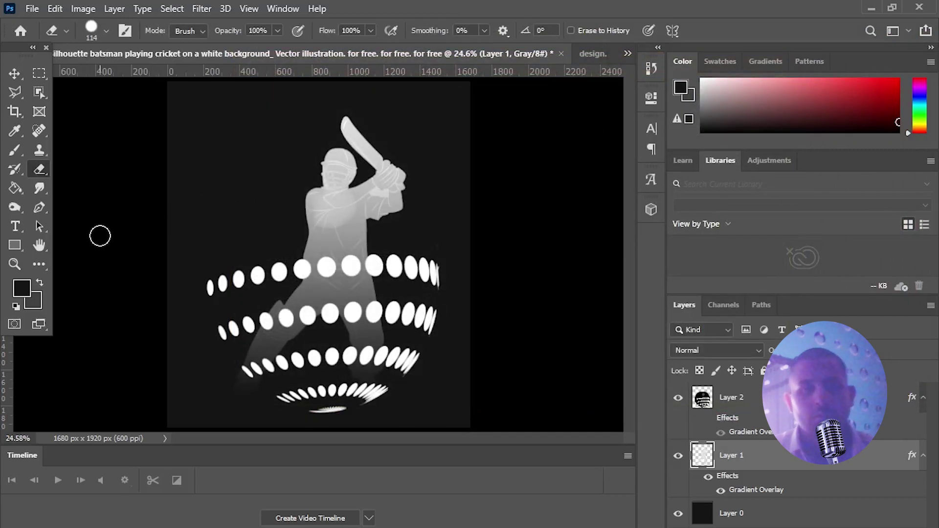
# - Check the ball layer by hiding and showing it, then make Layer 1 active
pyautogui.click(678, 402)
pyautogui.click(679, 401)
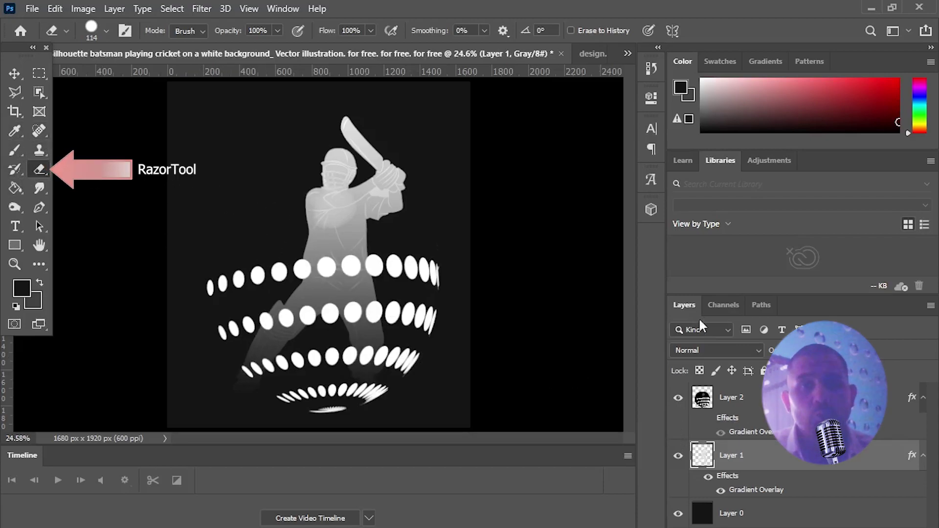
pyautogui.click(737, 398)
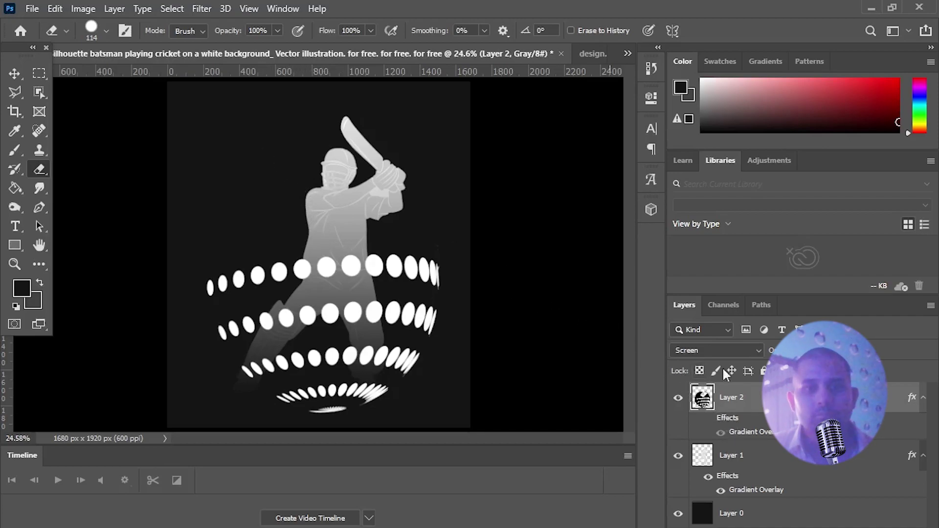
pyautogui.click(758, 457)
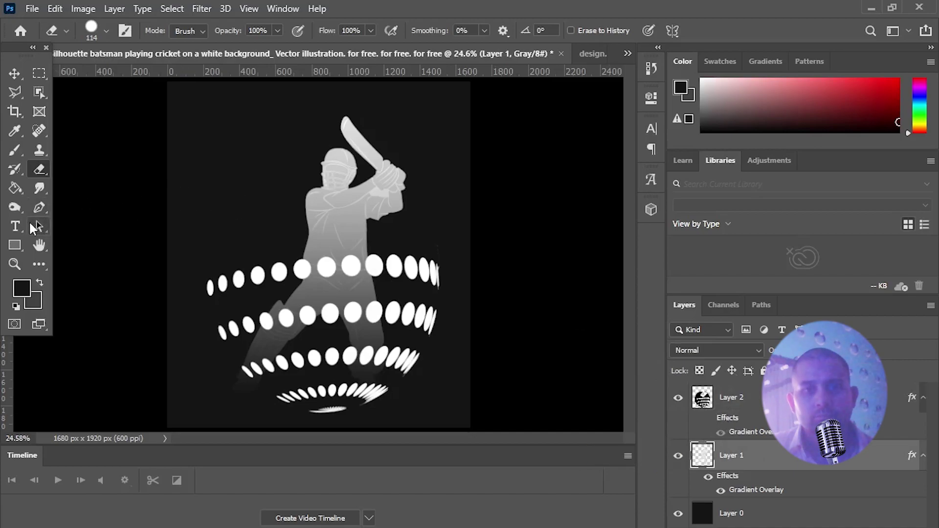
pyautogui.click(15, 264)
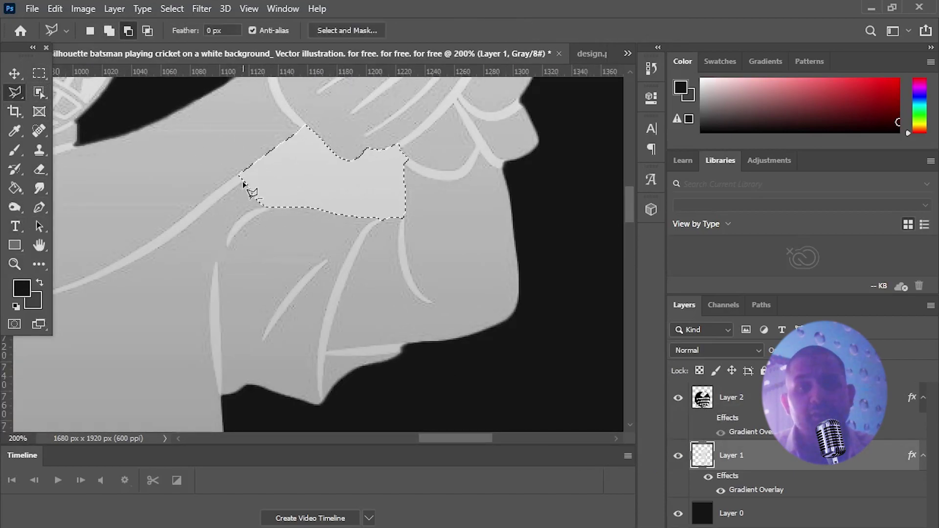
# - Subtract the outlined light area from the selection with a polygonal outline
pyautogui.click(243, 183)
pyautogui.click(264, 199)
pyautogui.click(312, 201)
pyautogui.click(348, 209)
pyautogui.click(376, 213)
pyautogui.click(398, 211)
pyautogui.click(401, 156)
pyautogui.click(393, 149)
pyautogui.click(381, 153)
pyautogui.click(369, 152)
pyautogui.click(354, 164)
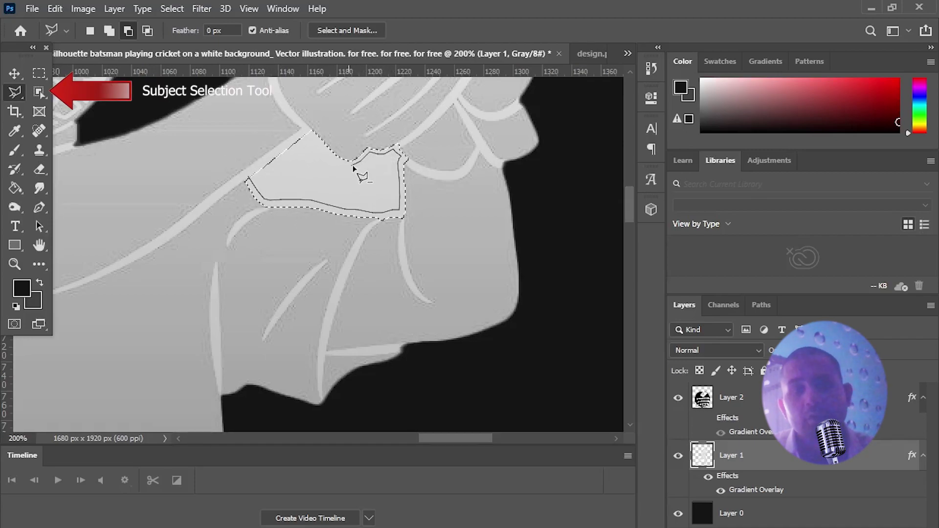
pyautogui.scroll(2, 353, 165)
pyautogui.click(337, 282)
pyautogui.click(328, 274)
pyautogui.click(312, 256)
pyautogui.doubleClick(252, 301)
pyautogui.scroll(1, 180, 142)
# - Switch to the Polygonal Lasso and cut the upper-left strip out of the selection
pyautogui.rightClick(14, 92)
pyautogui.click(63, 91)
pyautogui.hotkey('shift', 'l')
pyautogui.scroll(3, 311, 280)
pyautogui.keyDown('alt'); pyautogui.click(338, 238); pyautogui.keyUp('alt')
pyautogui.click(185, 348)
pyautogui.doubleClick(195, 361)
pyautogui.scroll(-1, 212, 250)
# - Outline the diagonal band from its lower-left corner up to its top corner
pyautogui.keyDown('alt'); pyautogui.click(178, 338); pyautogui.keyUp('alt')
pyautogui.click(174, 330)
pyautogui.click(188, 324)
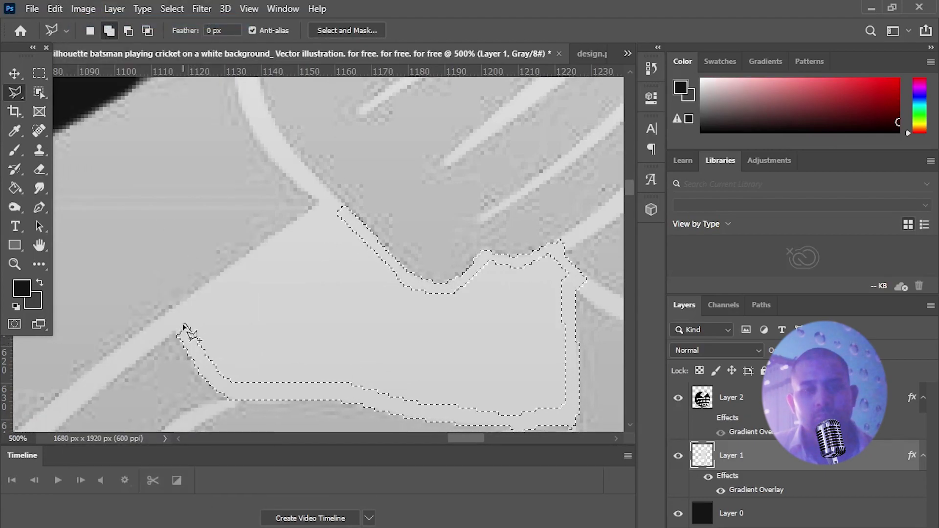
pyautogui.click(185, 324)
pyautogui.click(339, 211)
pyautogui.click(345, 226)
pyautogui.doubleClick(198, 339)
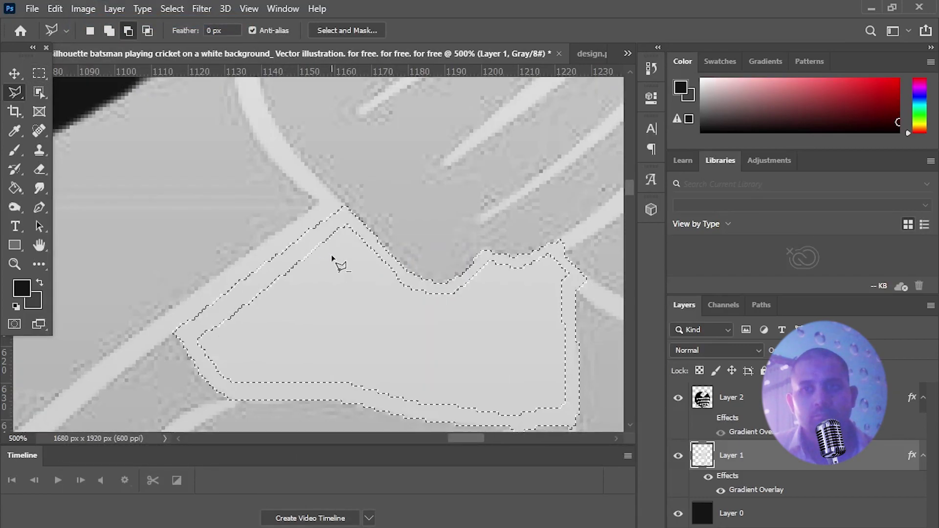
# - Remove the left diagonal band from the selection and add the thin upper-left strip
pyautogui.click(334, 210)
pyautogui.click(184, 320)
pyautogui.click(198, 348)
pyautogui.click(344, 280)
pyautogui.doubleClick(348, 226)
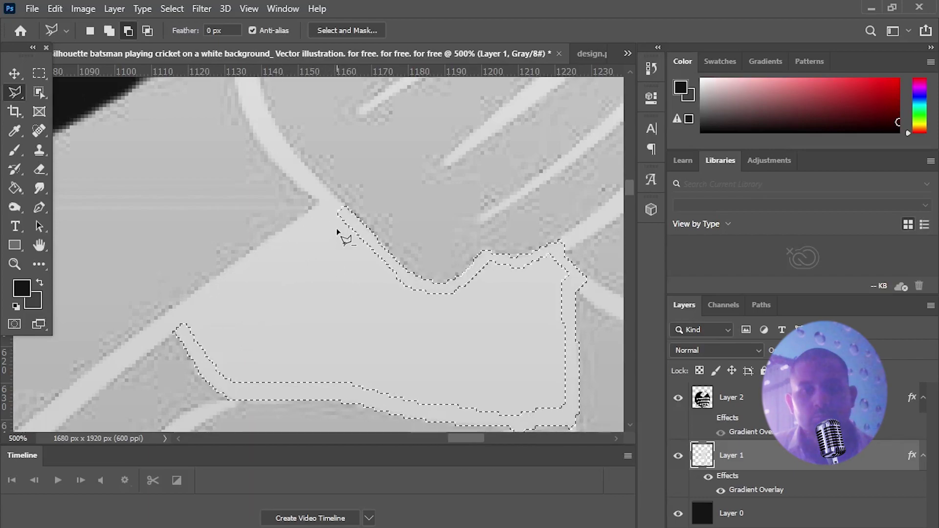
pyautogui.keyDown('shift'); pyautogui.click(181, 329); pyautogui.keyUp('shift')
pyautogui.click(345, 209)
pyautogui.click(343, 222)
pyautogui.doubleClick(192, 333)
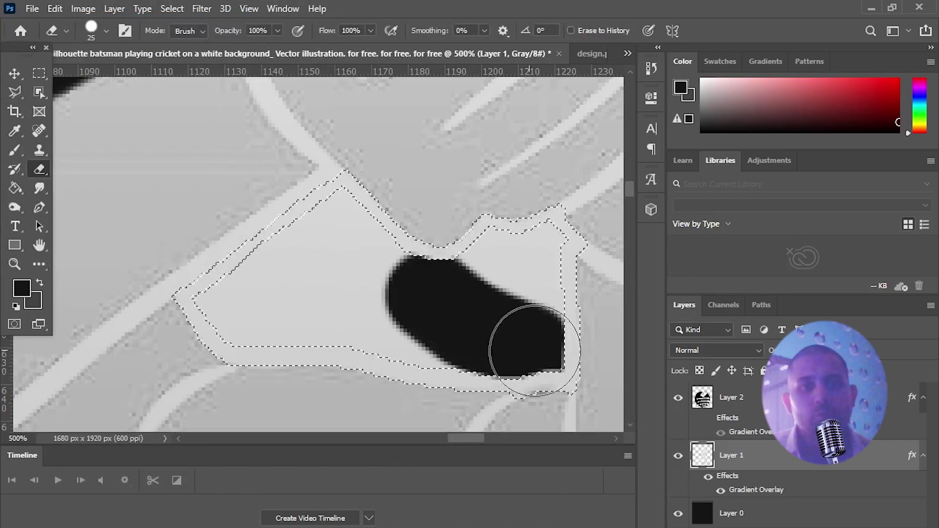
# - Erase the selected light strip to black with the Eraser at size 12
pyautogui.hotkey('ctrl', 'z')
pyautogui.moveTo(530, 267)
pyautogui.mouseDown()
pyautogui.moveTo(509, 311)
pyautogui.moveTo(262, 302)
pyautogui.mouseUp()
pyautogui.click(107, 31)
pyautogui.moveTo(91, 79); pyautogui.dragTo(86, 79)
pyautogui.moveTo(256, 247)
pyautogui.mouseDown()
pyautogui.moveTo(309, 238)
pyautogui.moveTo(324, 267)
pyautogui.moveTo(389, 264)
pyautogui.moveTo(402, 297)
pyautogui.moveTo(212, 306)
pyautogui.moveTo(509, 341)
pyautogui.moveTo(546, 316)
pyautogui.moveTo(484, 357)
pyautogui.moveTo(537, 243)
pyautogui.mouseUp()
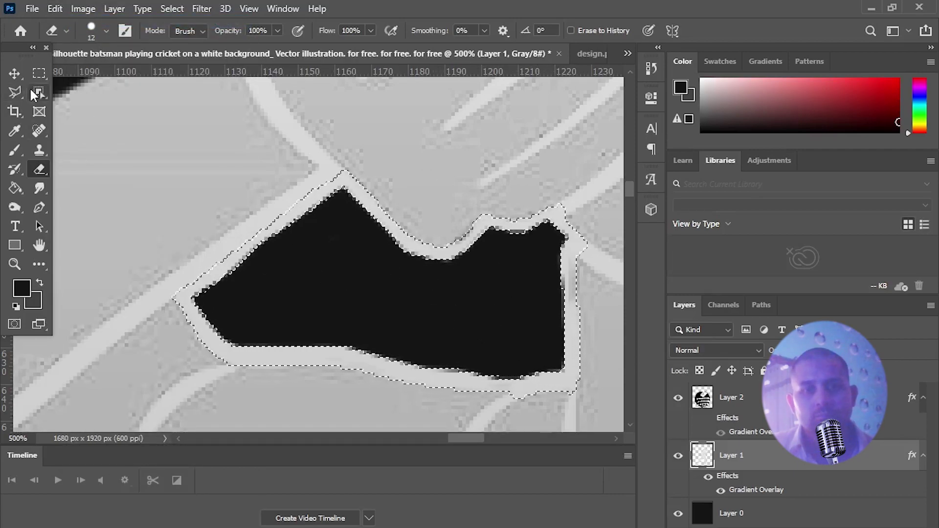
pyautogui.click(14, 92)
pyautogui.click(39, 169)
pyautogui.moveTo(226, 282)
pyautogui.mouseDown()
pyautogui.moveTo(320, 195)
pyautogui.moveTo(309, 215)
pyautogui.moveTo(203, 278)
pyautogui.mouseUp()
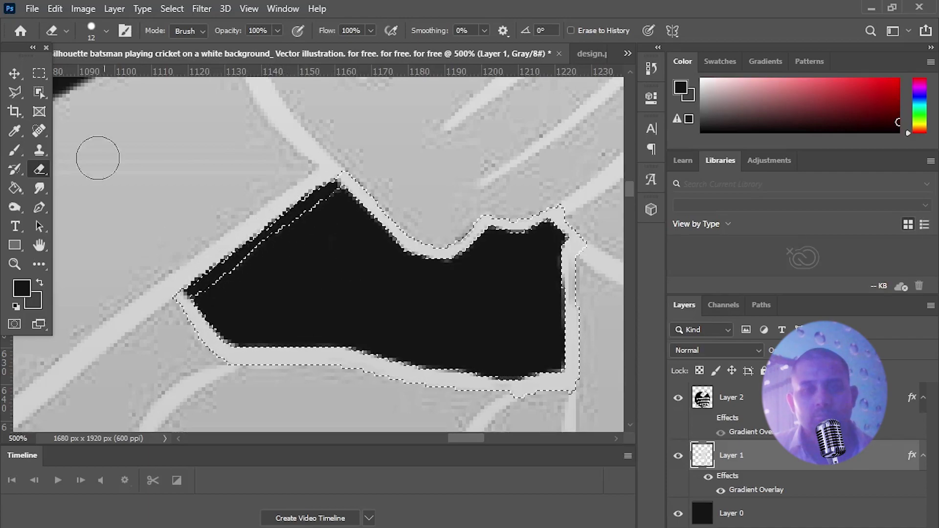
# - Deselect and use Zoom's Fit Screen to view the whole image
pyautogui.click(14, 92)
pyautogui.click(275, 226)
pyautogui.click(16, 263)
pyautogui.rightClick(116, 242)
pyautogui.click(129, 250)
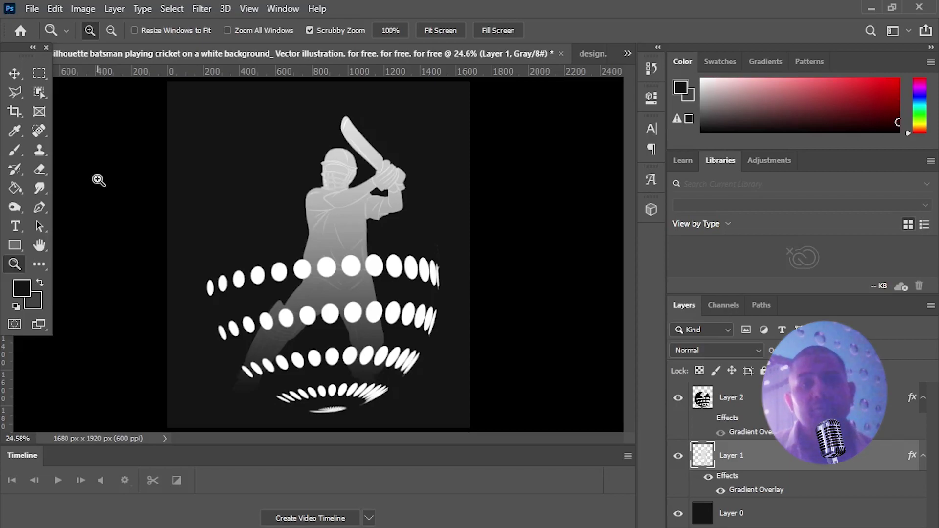
# - Select all, Merge Visible into Layer 2, and copy the batsman artwork
pyautogui.press('m')
pyautogui.hotkey('ctrl', 'a')
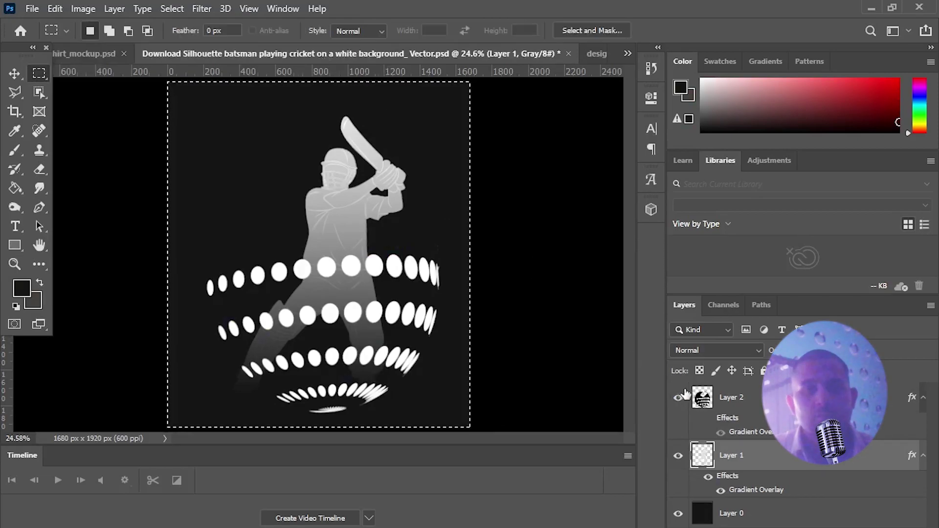
pyautogui.click(723, 398)
pyautogui.rightClick(723, 398)
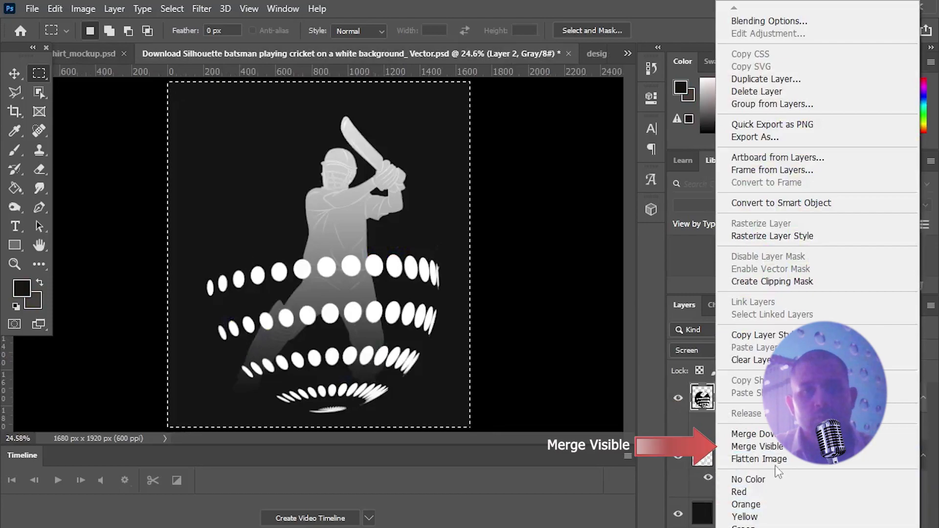
pyautogui.click(777, 446)
pyautogui.hotkey('ctrl', 'c')
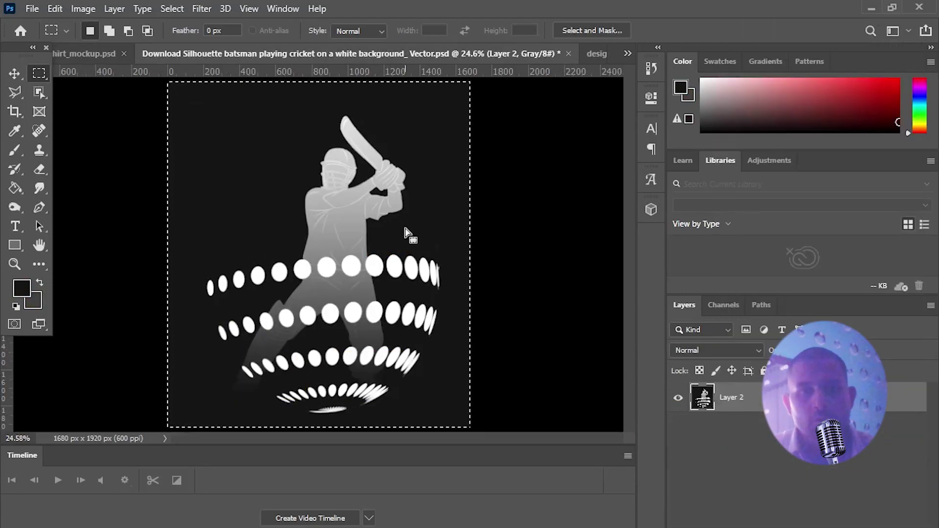
# - Paste the batsman into shirt_mockup.psd, reposition it, and move FRONT's mask onto Layer 2
pyautogui.click(88, 53)
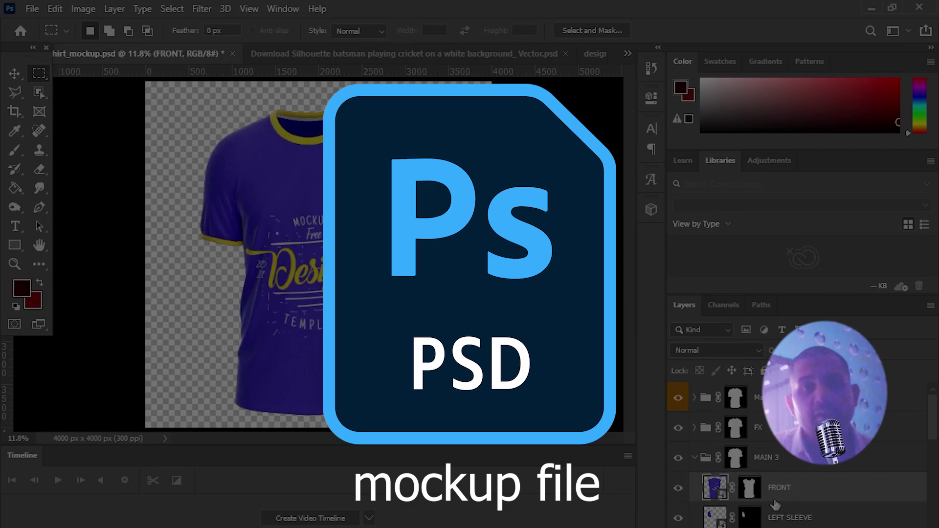
pyautogui.hotkey('ctrl', 'v')
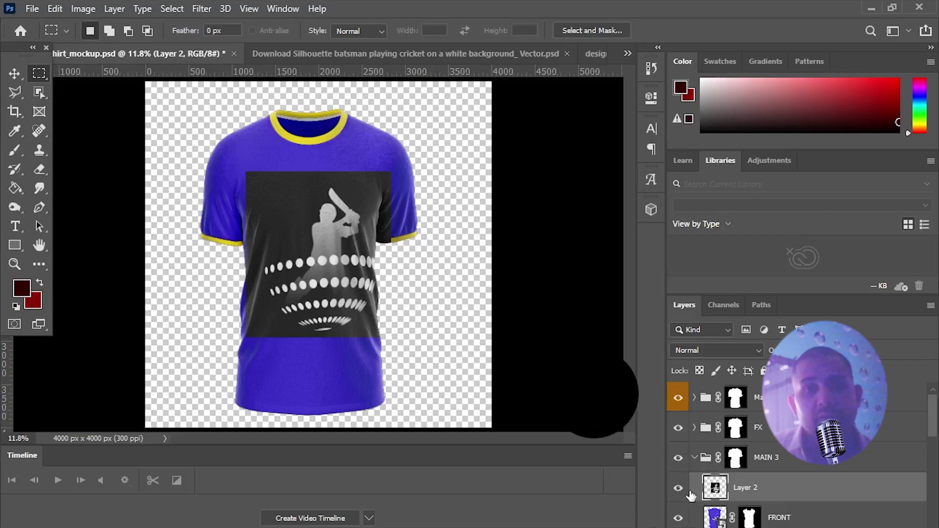
pyautogui.press('v')
pyautogui.moveTo(166, 164); pyautogui.dragTo(153, 158)
pyautogui.click(749, 517)
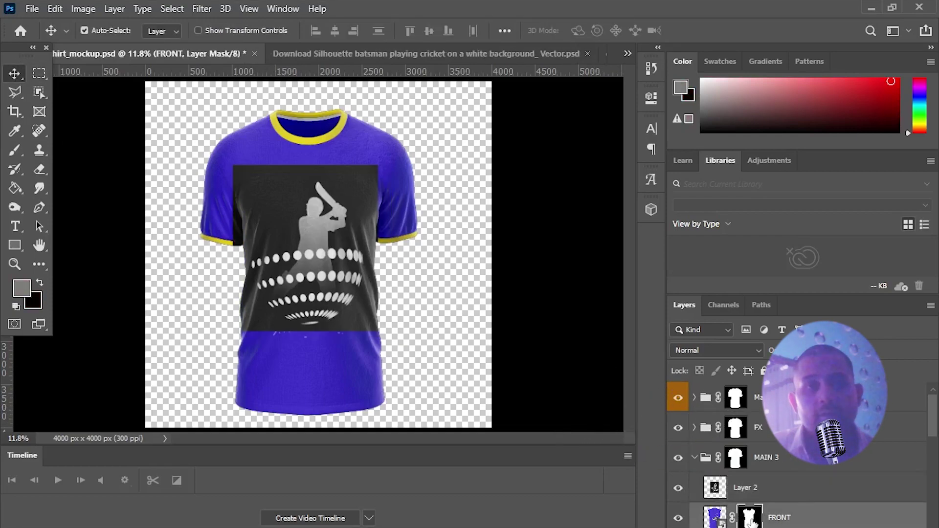
pyautogui.moveTo(751, 522); pyautogui.dragTo(749, 488)
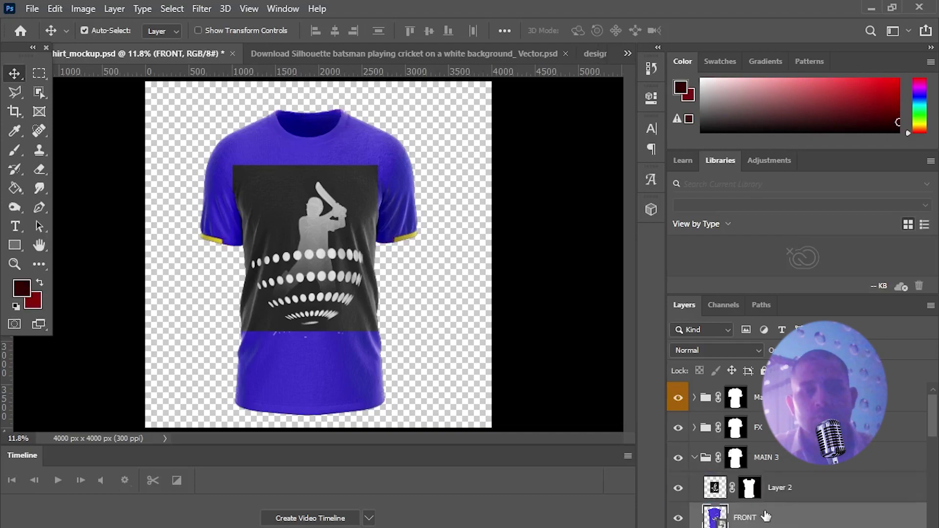
# - Delete the blue FRONT layer from the mockup
pyautogui.rightClick(694, 513)
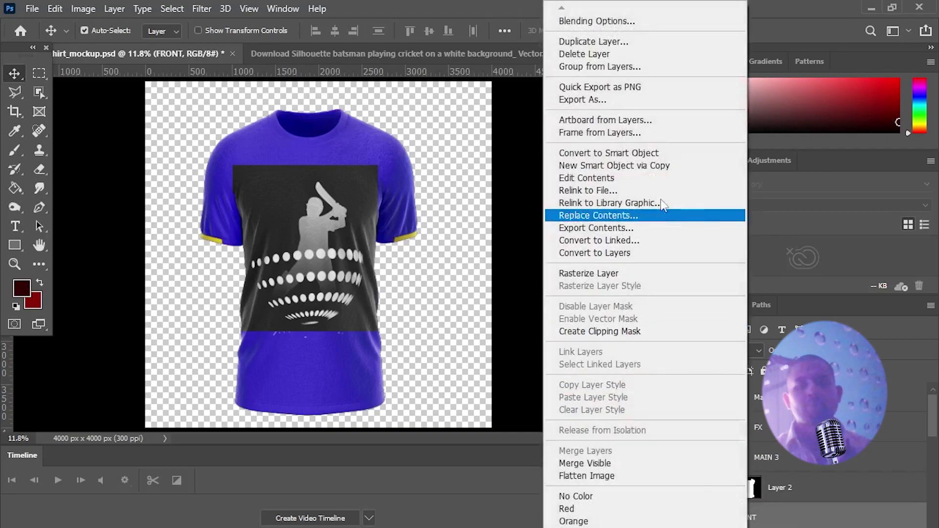
pyautogui.click(605, 55)
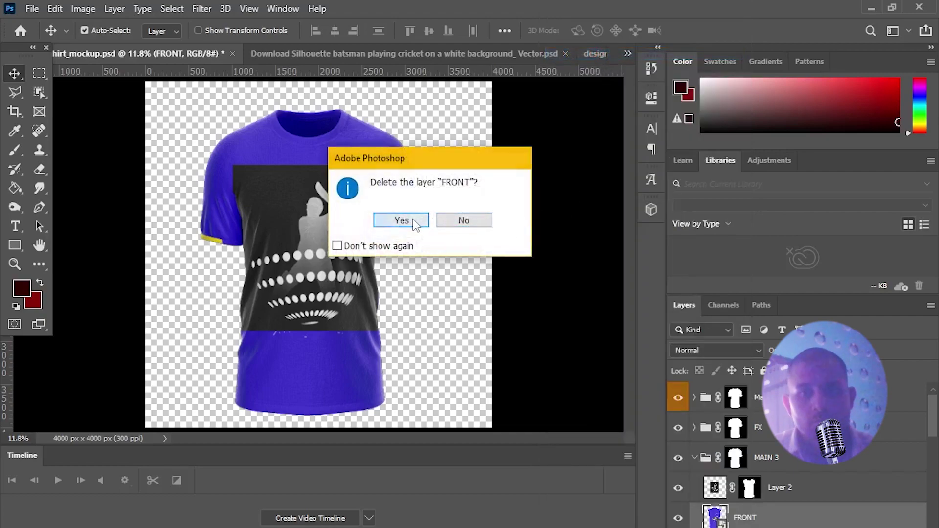
pyautogui.click(400, 221)
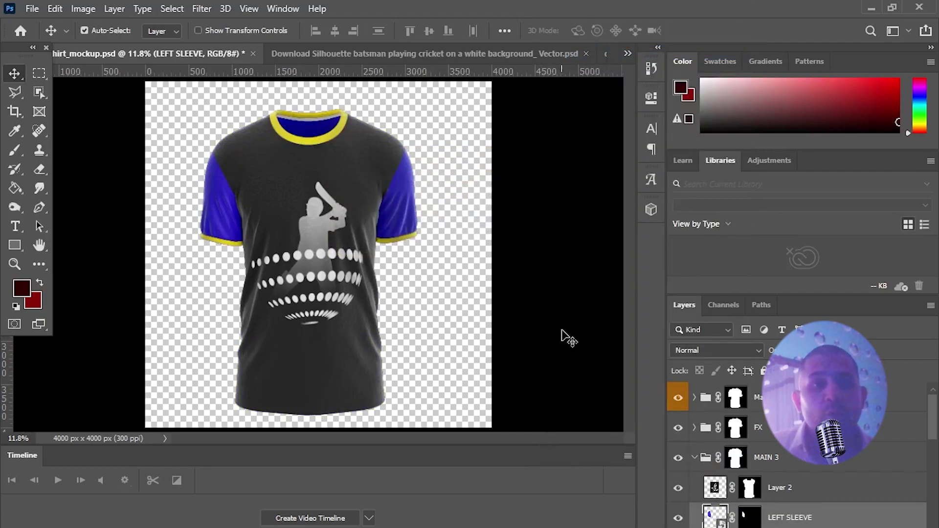
pyautogui.scroll(-1, 775, 484)
pyautogui.click(678, 487)
pyautogui.click(678, 487)
pyautogui.click(83, 9)
# - Try brightness 121 and contrast 100, cancel it, and hide the blue left sleeve
pyautogui.click(274, 45)
pyautogui.moveTo(579, 182); pyautogui.dragTo(657, 193)
pyautogui.moveTo(579, 147); pyautogui.dragTo(636, 146)
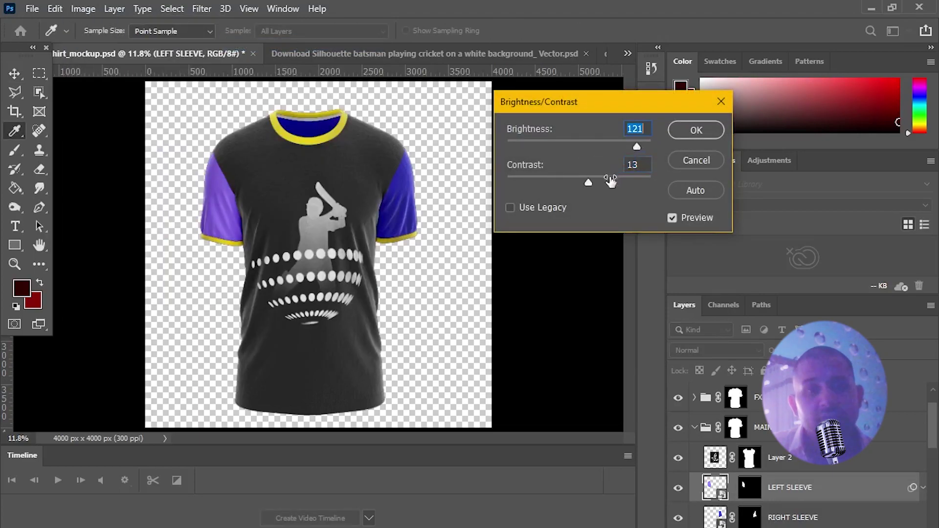
pyautogui.press('Escape')
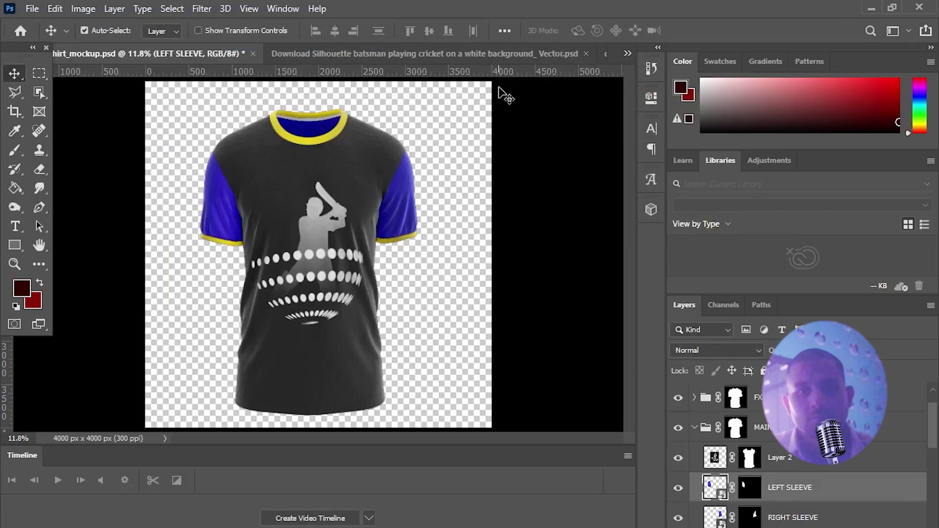
pyautogui.click(678, 487)
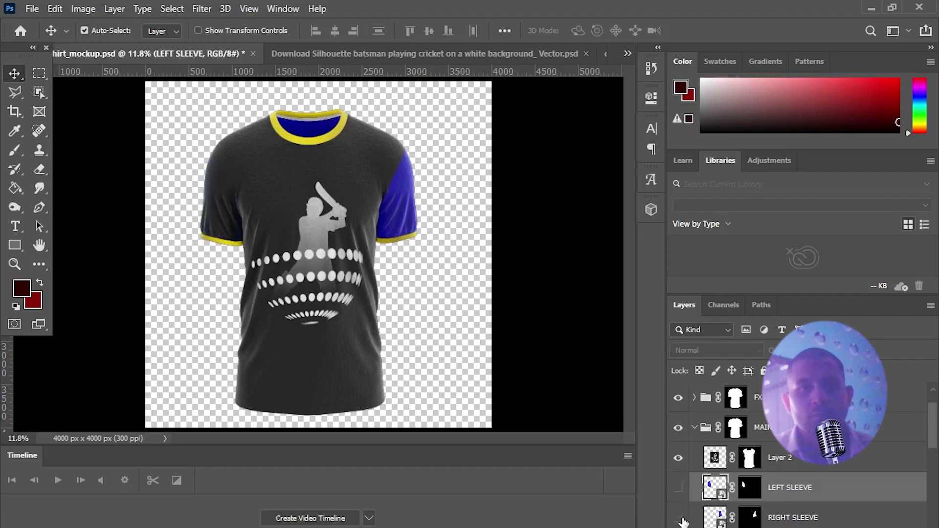
pyautogui.scroll(-3, 758, 482)
# - Darken RIGHT SLEEVE PART with Brightness/Contrast at brightness -150, contrast 100
pyautogui.click(697, 463)
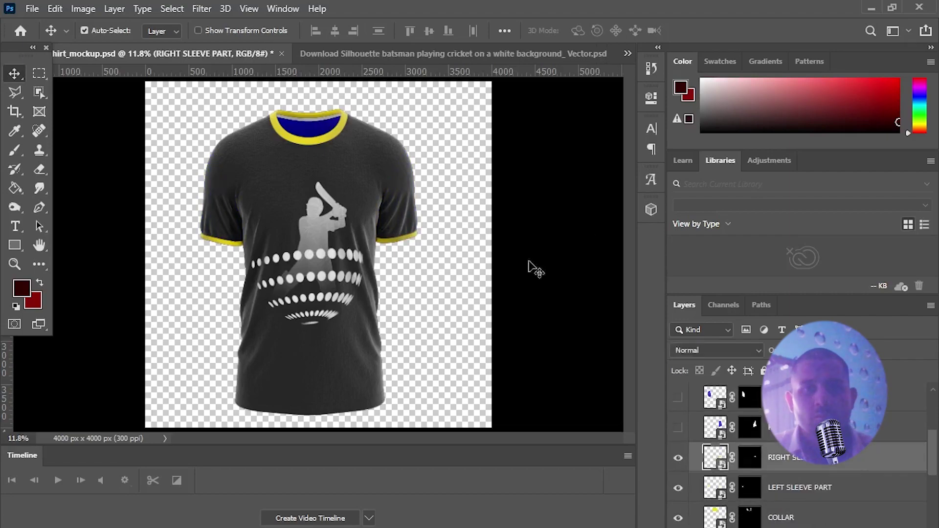
pyautogui.click(83, 8)
pyautogui.moveTo(214, 42)
pyautogui.click(264, 57)
pyautogui.moveTo(579, 144); pyautogui.dragTo(653, 147)
pyautogui.moveTo(649, 180); pyautogui.dragTo(655, 175)
pyautogui.click(672, 216)
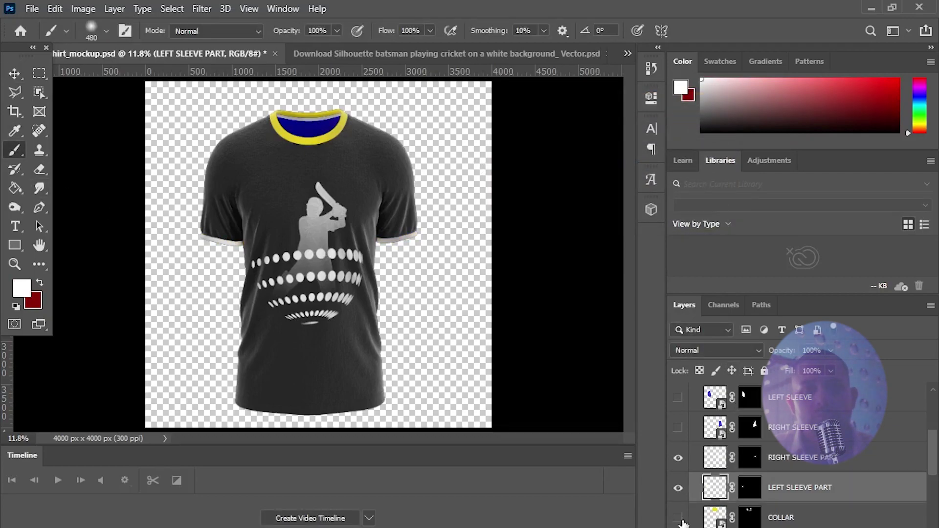
# - Hide the yellow collar and both sleeve cuff layers, then select Layer 2
pyautogui.click(680, 519)
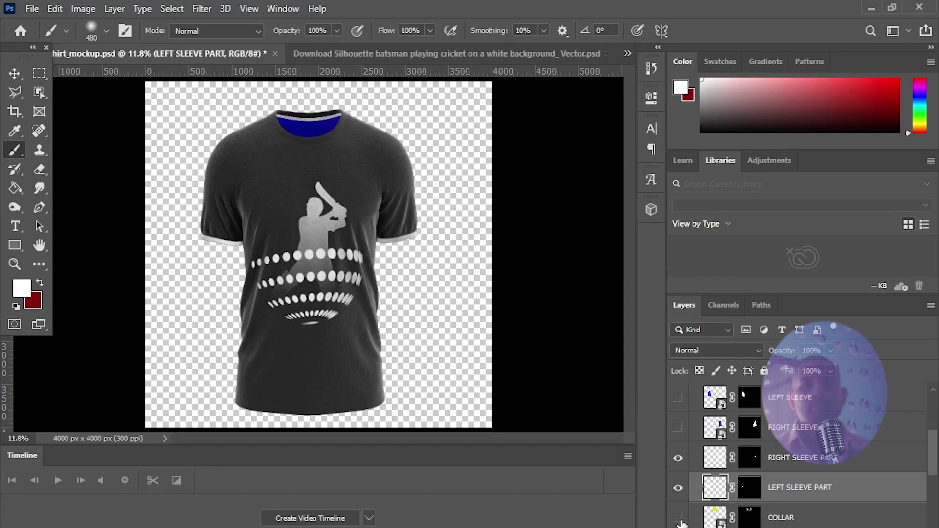
pyautogui.click(678, 458)
pyautogui.click(677, 487)
pyautogui.moveTo(930, 465); pyautogui.dragTo(936, 423)
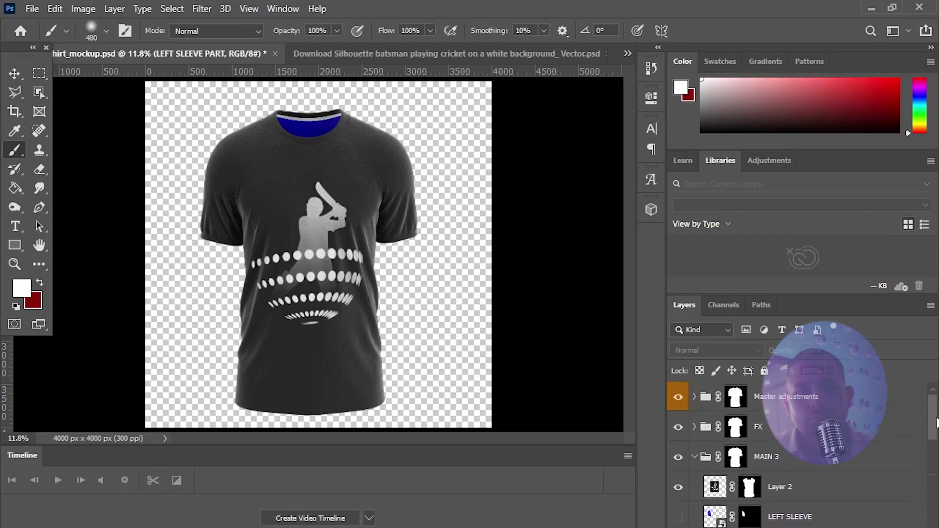
pyautogui.click(723, 494)
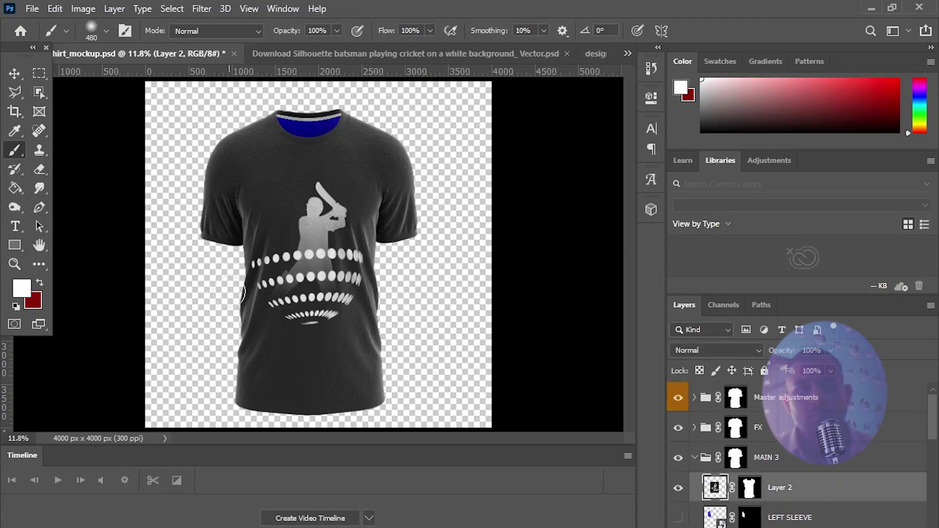
pyautogui.click(14, 76)
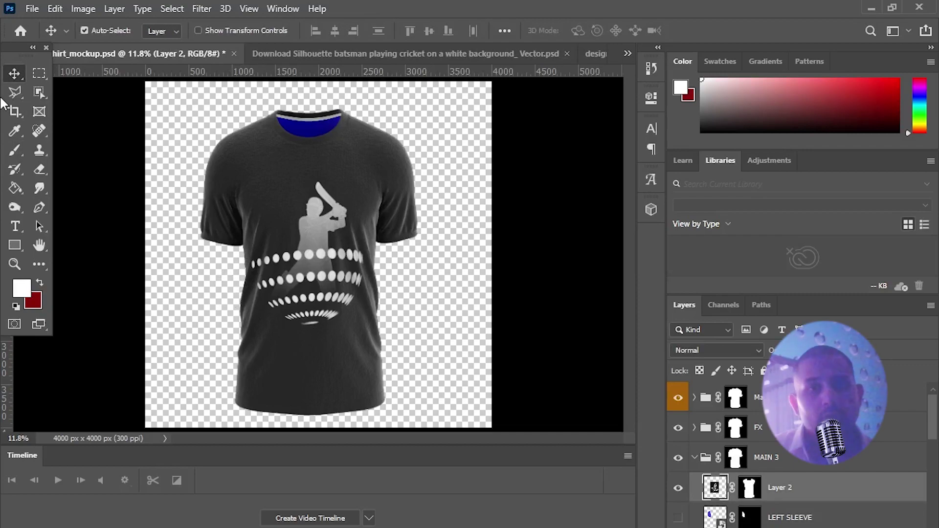
# - Nudge the batsman down and replace the placeholder text with 'Play with passion'
pyautogui.hotkey('shift', 'Down')
pyautogui.hotkey('shift', 'Down')
pyautogui.hotkey('shift', 'Down')
pyautogui.hotkey('shift', 'Down')
pyautogui.hotkey('shift', 'Down')
pyautogui.hotkey('shift', 'Down')
pyautogui.hotkey('shift', 'Down')
pyautogui.hotkey('shift', 'Down')
pyautogui.hotkey('shift', 'Down')
pyautogui.hotkey('shift', 'Down')
pyautogui.hotkey('shift', 'Down')
pyautogui.hotkey('shift', 'Down')
pyautogui.hotkey('shift', 'Down')
pyautogui.hotkey('shift', 'Down')
pyautogui.hotkey('shift', 'Down')
pyautogui.hotkey('shift', 'Down')
pyautogui.hotkey('shift', 'Down')
pyautogui.hotkey('shift', 'Down')
pyautogui.hotkey('shift', 'Down')
pyautogui.hotkey('shift', 'Down')
pyautogui.hotkey('shift', 'Down')
pyautogui.hotkey('shift', 'Down')
pyautogui.hotkey('shift', 'Down')
pyautogui.hotkey('shift', 'Down')
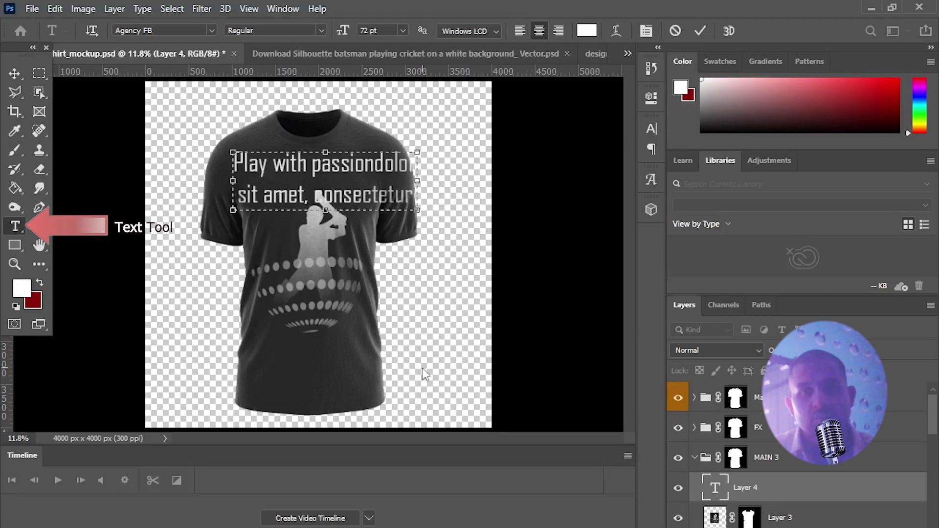
pyautogui.press('Delete')
pyautogui.press('Delete')
pyautogui.press('Delete')
pyautogui.press('Delete')
pyautogui.press('Delete')
pyautogui.press('Delete')
pyautogui.press('Delete')
pyautogui.press('Delete')
pyautogui.press('Delete')
pyautogui.press('Delete')
pyautogui.press('Delete')
pyautogui.press('Delete')
pyautogui.press('Delete')
pyautogui.press('Delete')
pyautogui.press('Delete')
pyautogui.press('Delete')
pyautogui.press('Delete')
pyautogui.press('Delete')
pyautogui.press('Delete')
pyautogui.press('Delete')
pyautogui.press('Delete')
pyautogui.press('Delete')
pyautogui.press('Delete')
pyautogui.press('Delete')
pyautogui.press('Delete')
pyautogui.press('Delete')
pyautogui.press('Delete')
pyautogui.press('Delete')
pyautogui.press('Delete')
pyautogui.press('Delete')
pyautogui.press('Delete')
pyautogui.press('Delete')
pyautogui.press('Delete')
pyautogui.press('Delete')
pyautogui.press('Delete')
pyautogui.press('Delete')
pyautogui.press('Delete')
pyautogui.press('Delete')
pyautogui.press('Delete')
pyautogui.press('Delete')
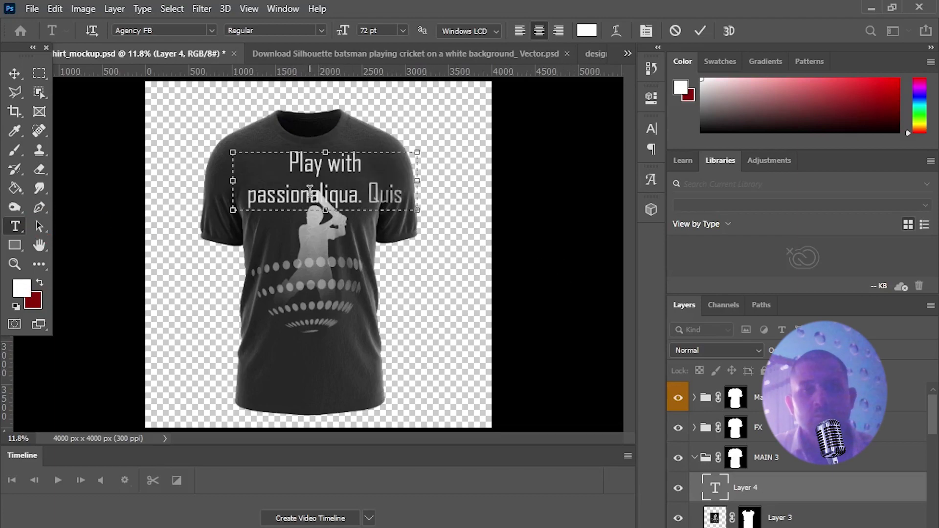
pyautogui.moveTo(309, 191); pyautogui.dragTo(416, 210)
pyautogui.press('BackSpace')
pyautogui.moveTo(308, 196); pyautogui.dragTo(468, 241)
pyautogui.press('BackSpace')
pyautogui.press('BackSpace')
pyautogui.hotkey('ctrl', 'a')
pyautogui.moveTo(316, 195); pyautogui.dragTo(313, 449)
pyautogui.press('BackSpace')
pyautogui.moveTo(317, 195); pyautogui.dragTo(337, 290)
pyautogui.press('BackSpace')
pyautogui.click(14, 74)
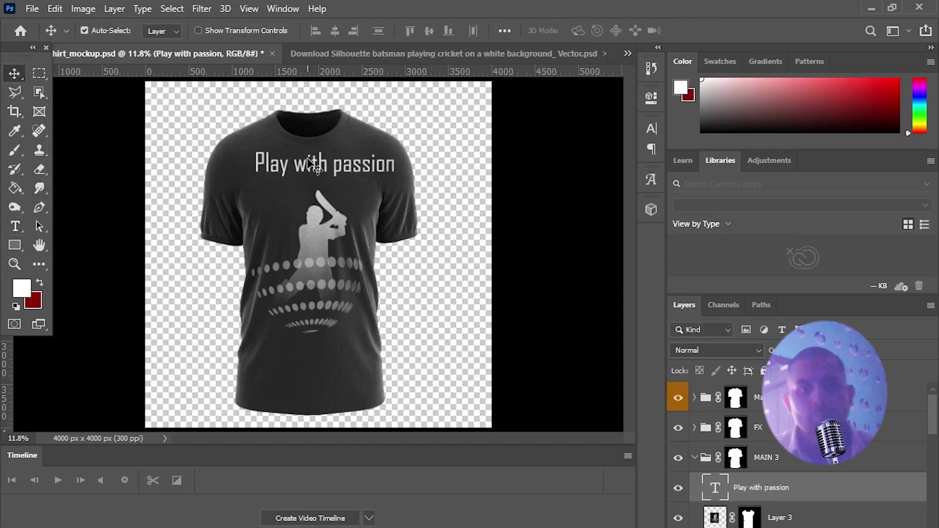
# - Capitalise the heading to 'Play With Passion'
pyautogui.click(309, 162)
pyautogui.scroll(-5, 767, 447)
pyautogui.click(763, 458)
pyautogui.hotkey('shift', 'Left')
pyautogui.hotkey('shift', 'Left')
pyautogui.hotkey('shift', 'Left')
pyautogui.hotkey('shift', 'Left')
pyautogui.hotkey('shift', 'Left')
pyautogui.hotkey('shift', 'Left')
pyautogui.hotkey('shift', 'Left')
pyautogui.hotkey('shift', 'Left')
pyautogui.hotkey('shift', 'Left')
pyautogui.hotkey('shift', 'Left')
pyautogui.hotkey('shift', 'Left')
pyautogui.hotkey('shift', 'Left')
pyautogui.hotkey('shift', 'Left')
pyautogui.hotkey('shift', 'Down')
pyautogui.hotkey('shift', 'Down')
pyautogui.hotkey('shift', 'Down')
pyautogui.click(17, 226)
pyautogui.moveTo(295, 168); pyautogui.dragTo(284, 168)
pyautogui.write('W')
pyautogui.moveTo(333, 167); pyautogui.dragTo(326, 167)
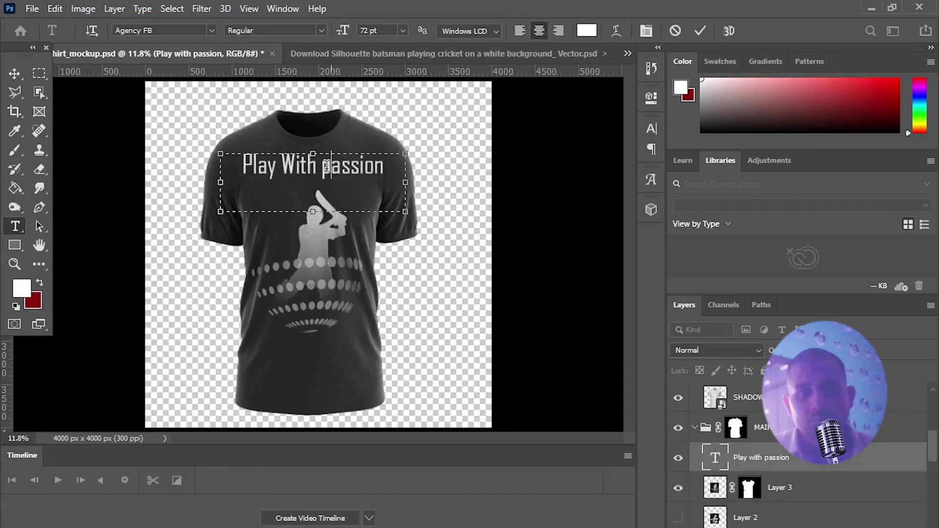
pyautogui.write('P')
# - Set the heading to 48 pt, commit it, and nudge it into place
pyautogui.hotkey('ctrl', 'a')
pyautogui.click(403, 30)
pyautogui.click(384, 206)
pyautogui.click(403, 30)
pyautogui.click(384, 195)
pyautogui.click(14, 73)
pyautogui.hotkey('shift', 'Down')
pyautogui.hotkey('shift', 'Down')
pyautogui.hotkey('shift', 'Down')
pyautogui.hotkey('shift', 'Down')
pyautogui.hotkey('shift', 'Down')
pyautogui.hotkey('shift', 'Down')
pyautogui.hotkey('shift', 'Down')
pyautogui.hotkey('shift', 'Down')
pyautogui.hotkey('shift', 'Down')
pyautogui.hotkey('shift', 'Down')
pyautogui.hotkey('shift', 'Down')
pyautogui.hotkey('shift', 'Down')
pyautogui.hotkey('shift', 'Down')
pyautogui.hotkey('shift', 'Down')
pyautogui.hotkey('shift', 'Down')
pyautogui.hotkey('shift', 'Down')
pyautogui.hotkey('shift', 'Down')
pyautogui.hotkey('shift', 'Left')
pyautogui.hotkey('shift', 'Left')
pyautogui.hotkey('shift', 'Left')
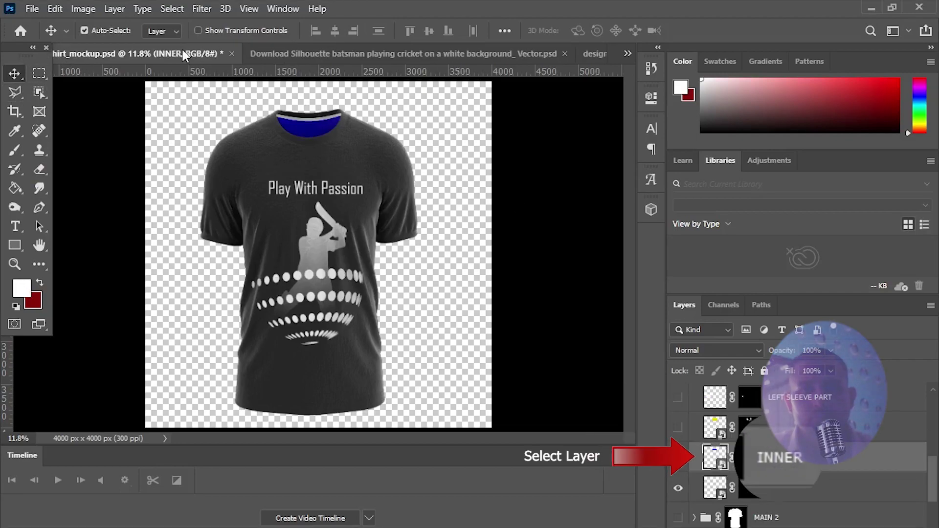
# - Apply Brightness/Contrast to INNER with brightness -150 and contrast 100
pyautogui.click(86, 11)
pyautogui.moveTo(210, 47)
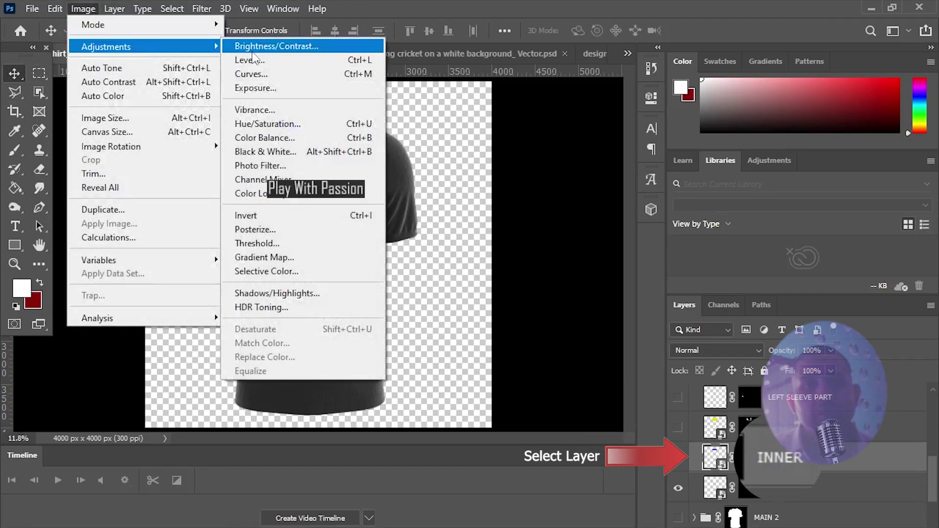
pyautogui.click(293, 57)
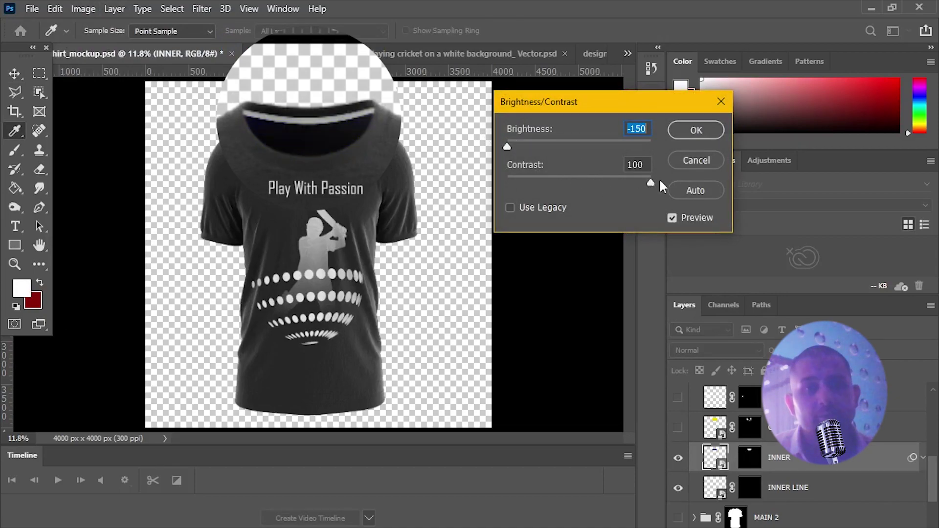
pyautogui.moveTo(580, 181); pyautogui.dragTo(659, 178)
pyautogui.click(650, 181)
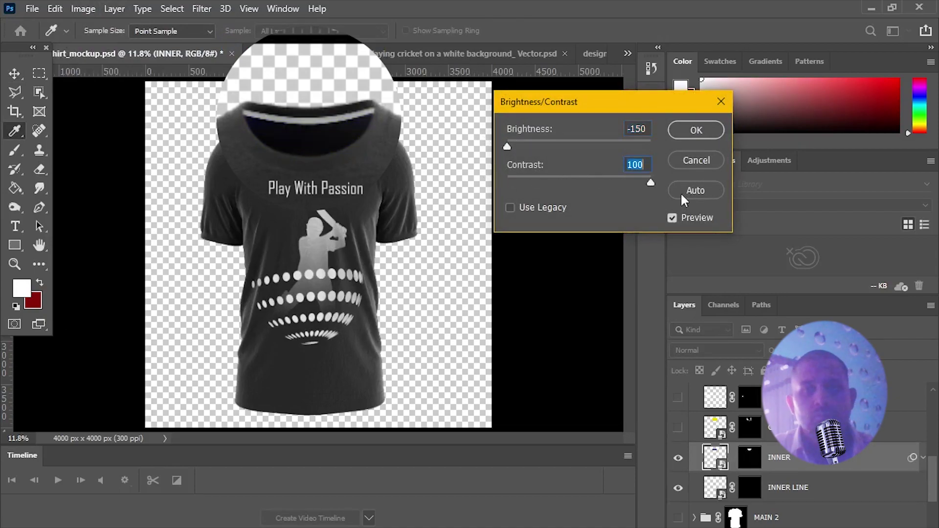
pyautogui.click(672, 218)
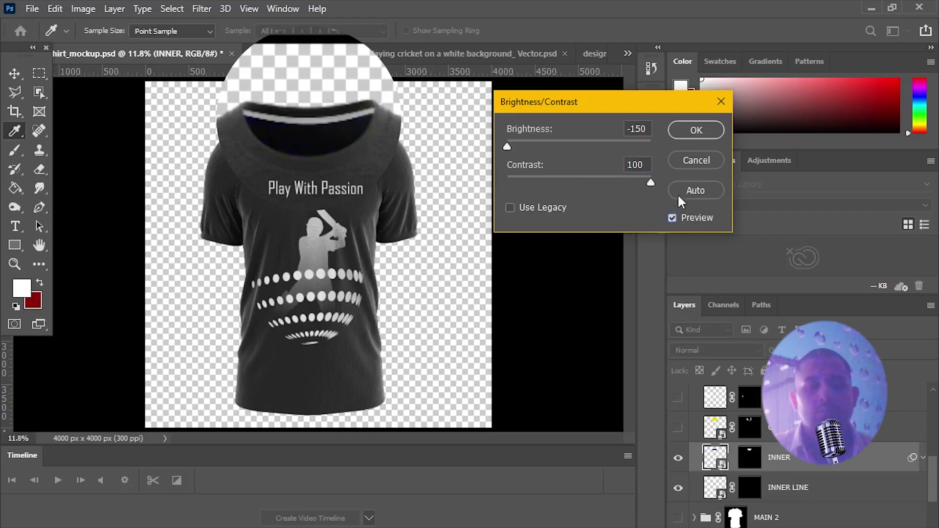
pyautogui.click(685, 131)
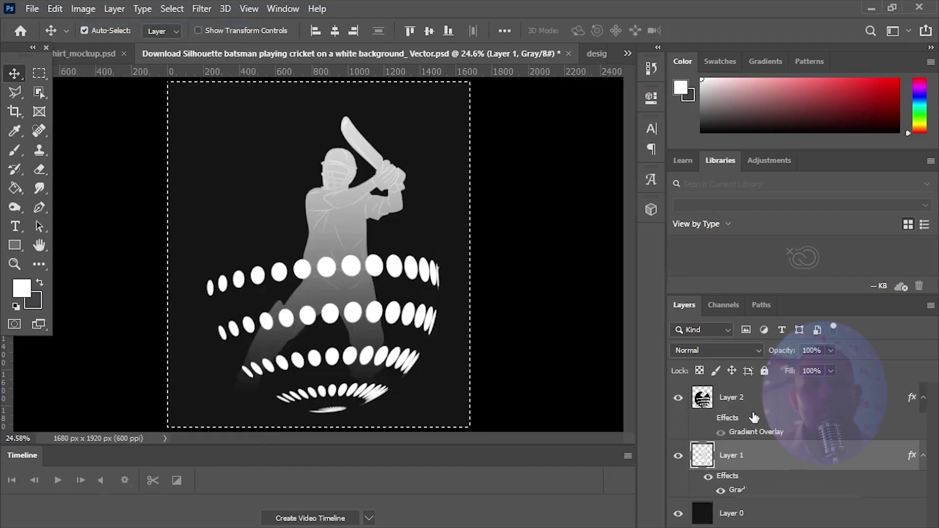
# - Set the batsman Layer 2 opacity to about 53%
pyautogui.click(755, 403)
pyautogui.click(862, 332)
pyautogui.moveTo(857, 364); pyautogui.dragTo(788, 368)
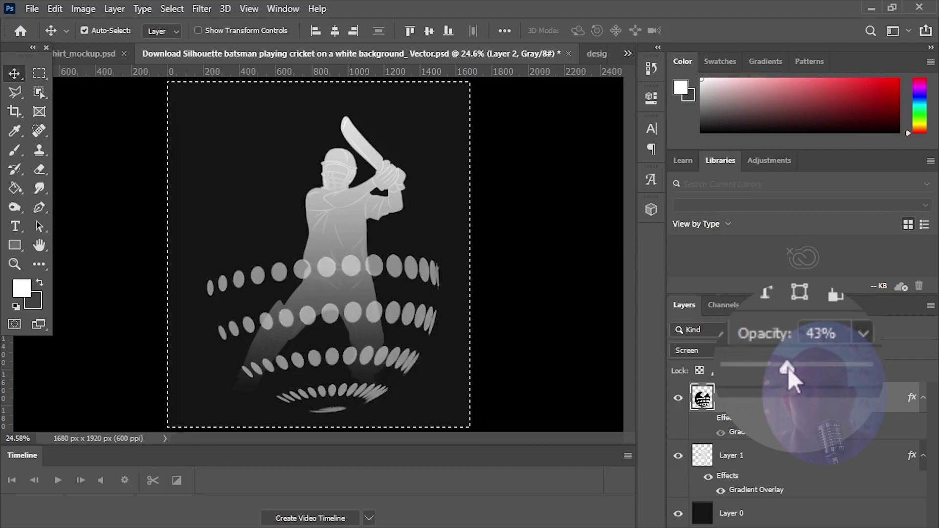
pyautogui.moveTo(788, 368); pyautogui.dragTo(781, 365)
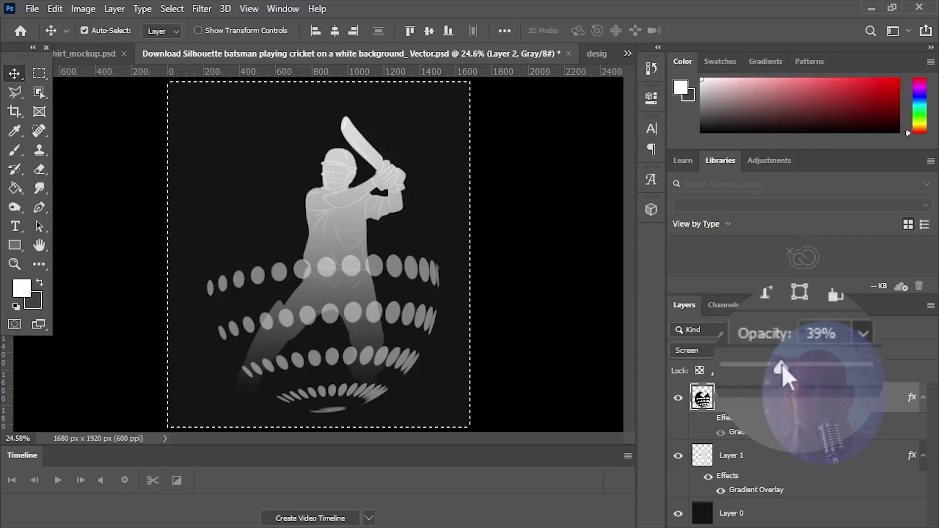
pyautogui.moveTo(782, 365)
pyautogui.mouseDown()
pyautogui.moveTo(804, 369)
pyautogui.moveTo(789, 363)
pyautogui.mouseUp()
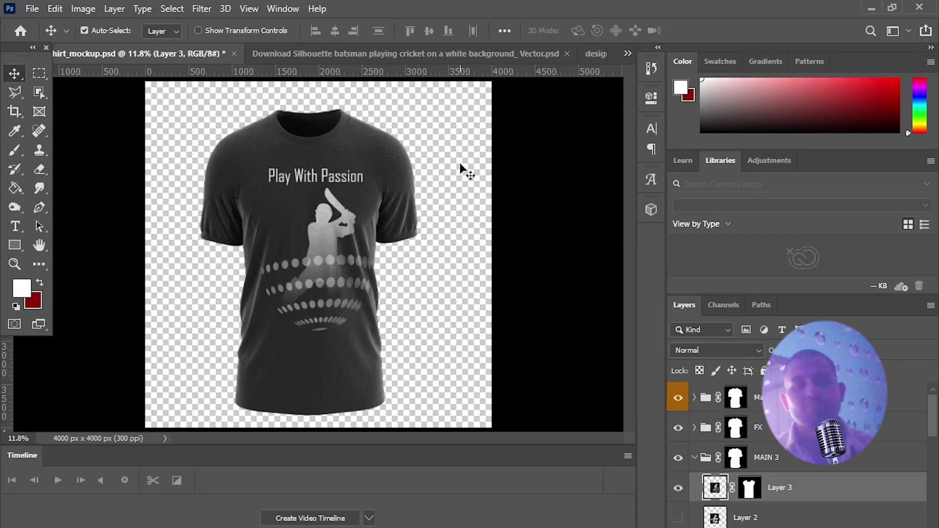
# - Nudge the batsman graphic left and close the T-Shirt 2 preview in Photos
pyautogui.hotkey('shift', 'Left')
pyautogui.hotkey('shift', 'Left')
pyautogui.hotkey('shift', 'Left')
pyautogui.hotkey('shift', 'Left')
pyautogui.hotkey('shift', 'Left')
pyautogui.hotkey('shift', 'Left')
pyautogui.hotkey('shift', 'Left')
pyautogui.hotkey('shift', 'Left')
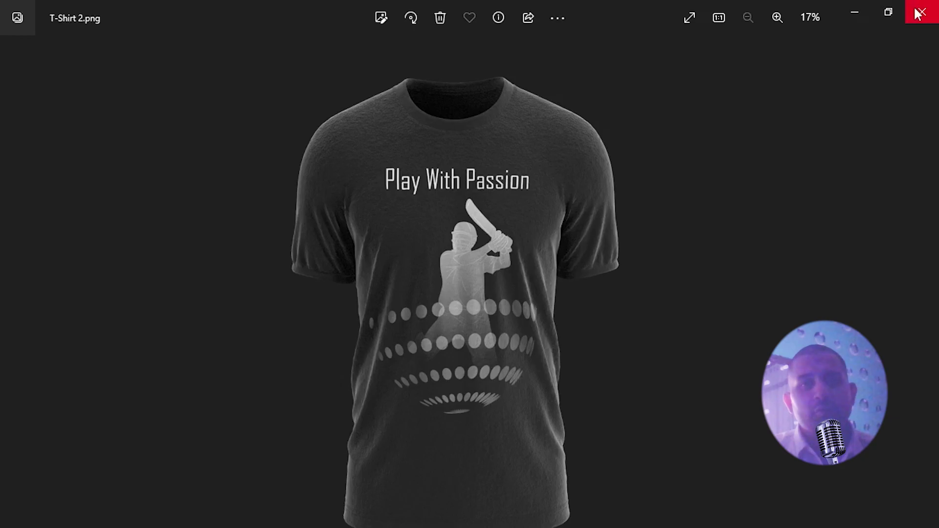
pyautogui.click(918, 13)
pyautogui.click(15, 151)
pyautogui.click(15, 132)
# - Show the yellow COLLAR, sample its yellow, and brush it onto the left sleeve cuff
pyautogui.click(678, 487)
pyautogui.click(331, 137)
pyautogui.click(14, 150)
pyautogui.moveTo(208, 238); pyautogui.dragTo(260, 249)
# - Load the right and left sleeve cuffs as selections, zooming in on the left cuff
pyautogui.click(709, 427)
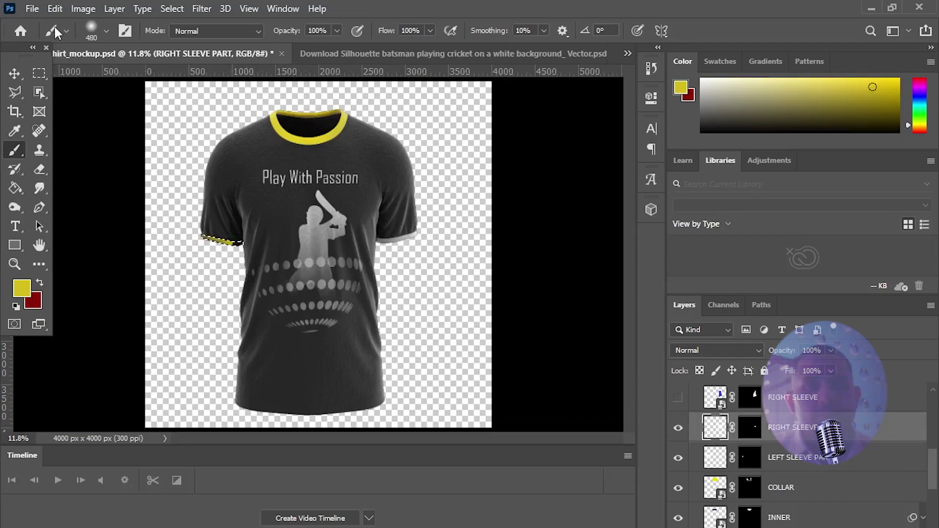
pyautogui.press('m')
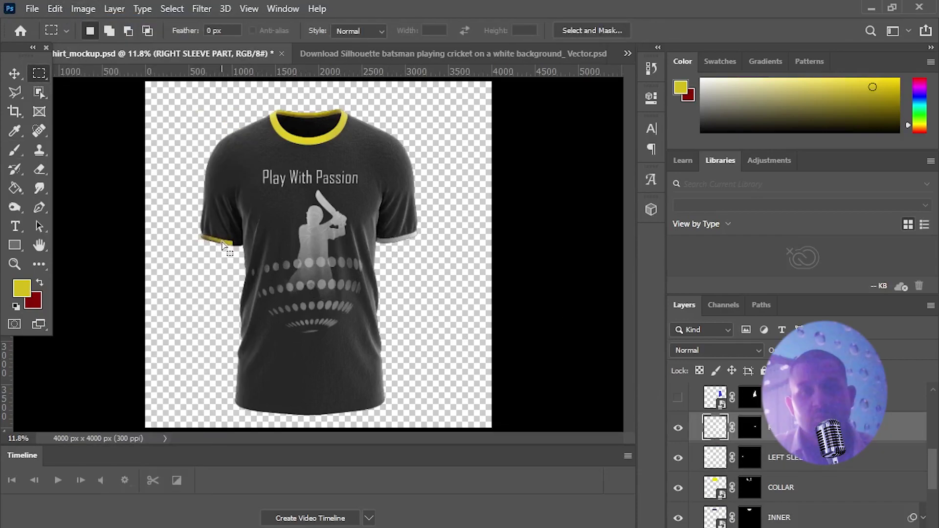
pyautogui.click(15, 150)
pyautogui.keyDown('ctrl'); pyautogui.click(718, 435); pyautogui.keyUp('ctrl')
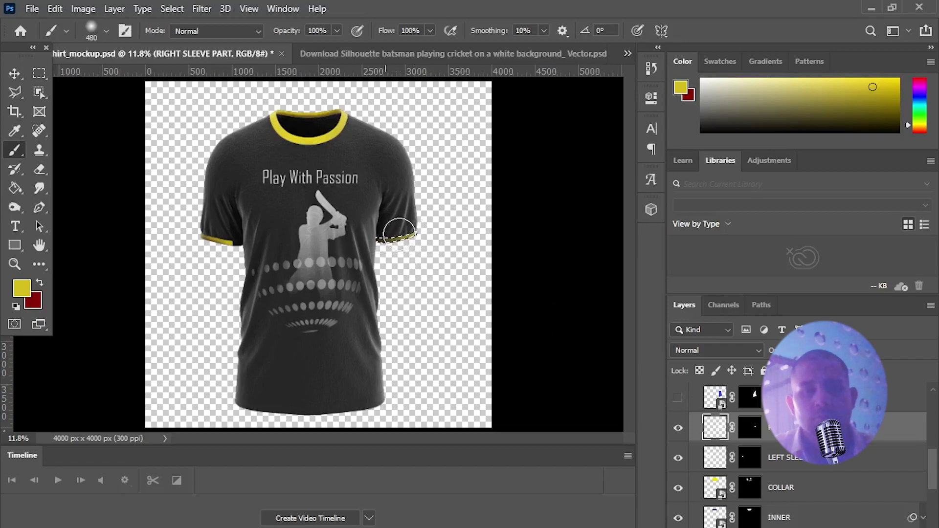
pyautogui.click(15, 264)
pyautogui.click(243, 253)
pyautogui.click(243, 253)
pyautogui.click(243, 254)
pyautogui.click(243, 253)
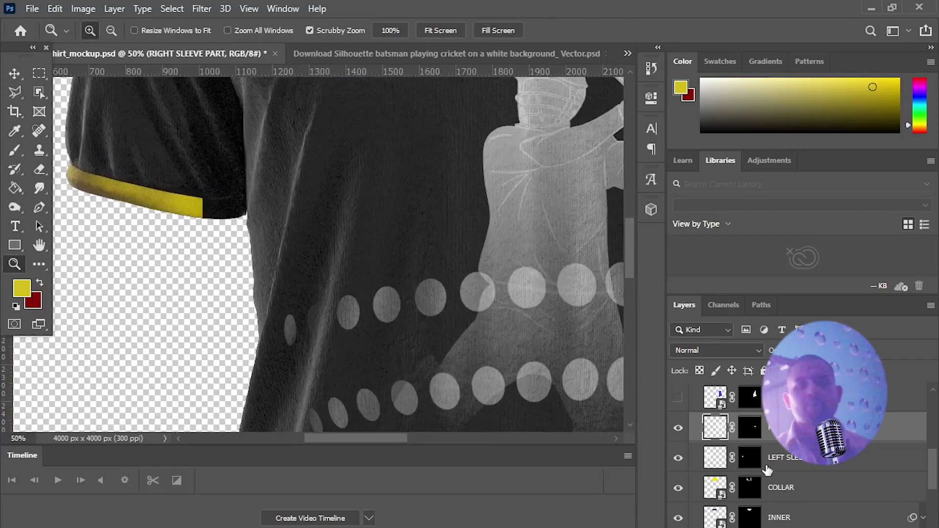
pyautogui.keyDown('ctrl'); pyautogui.click(719, 460); pyautogui.keyUp('ctrl')
pyautogui.click(724, 462)
# - Set the brush to 81 px to paint the cuffs yellow
pyautogui.press('b')
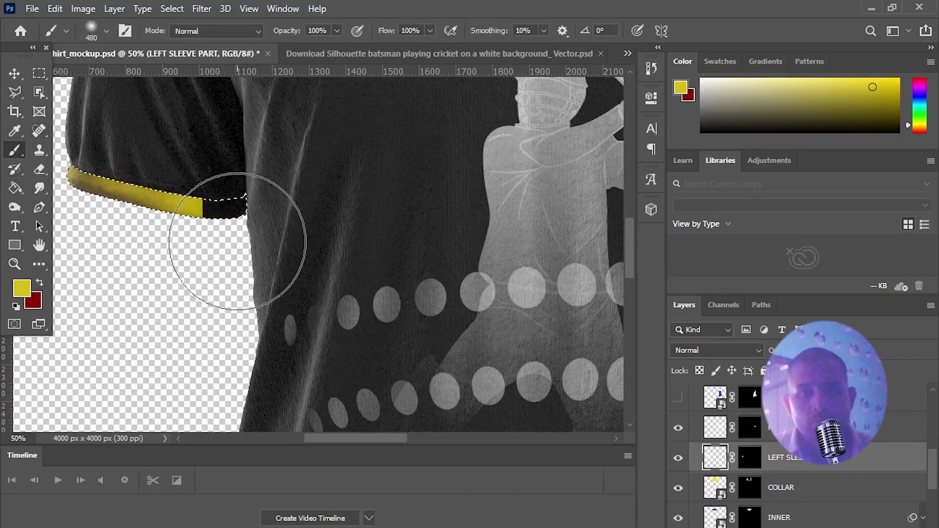
pyautogui.click(106, 31)
pyautogui.click(119, 78)
pyautogui.click(235, 179)
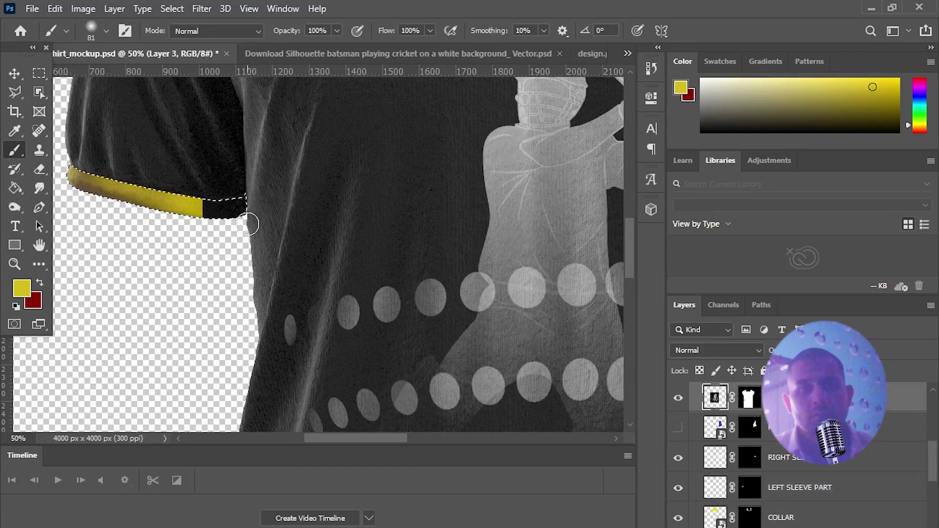
# - Erase stray paint along the left cuff's edge, then fit the whole shirt on screen
pyautogui.press('e')
pyautogui.rightClick(236, 207)
pyautogui.moveTo(236, 207)
pyautogui.mouseDown()
pyautogui.moveTo(201, 208)
pyautogui.moveTo(238, 201)
pyautogui.mouseUp()
pyautogui.click(15, 264)
pyautogui.rightClick(110, 260)
pyautogui.click(128, 269)
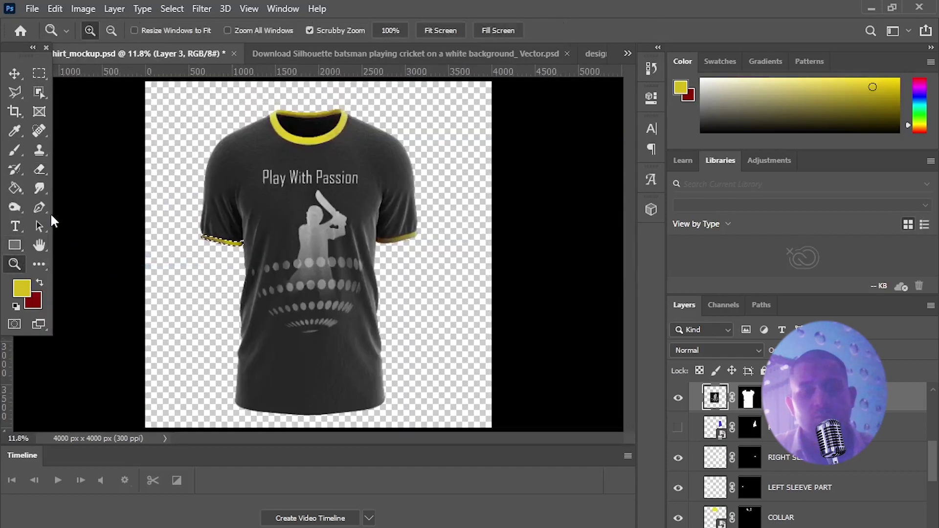
# - Clear the cuff selection and save a copy named 'T-Shirt 2' in the Dioz folder
pyautogui.press('l')
pyautogui.click(223, 244)
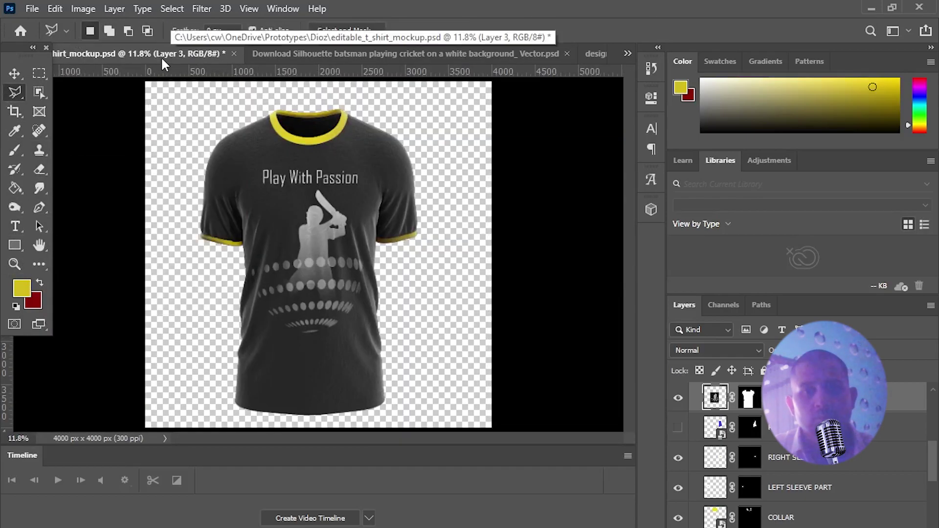
pyautogui.click(32, 8)
pyautogui.click(49, 176)
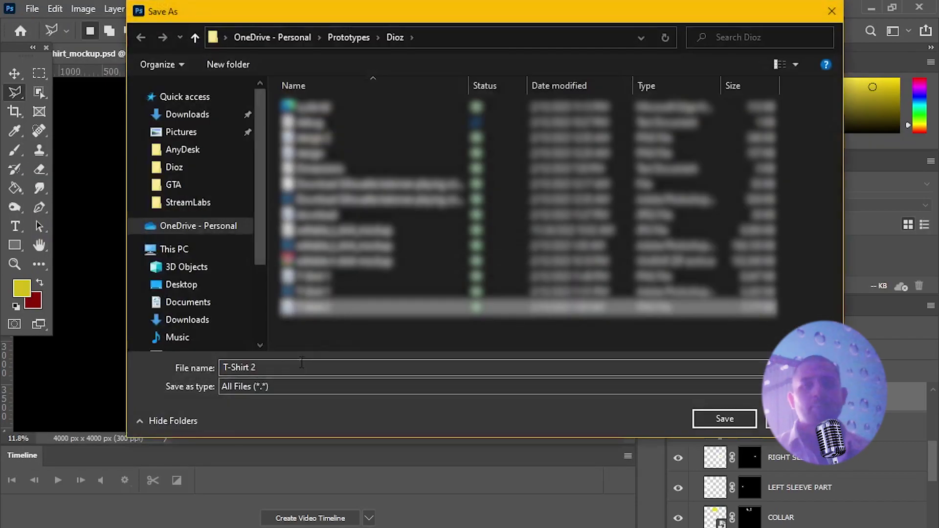
pyautogui.press('BackSpace')
pyautogui.write('2')
pyautogui.press('Return')
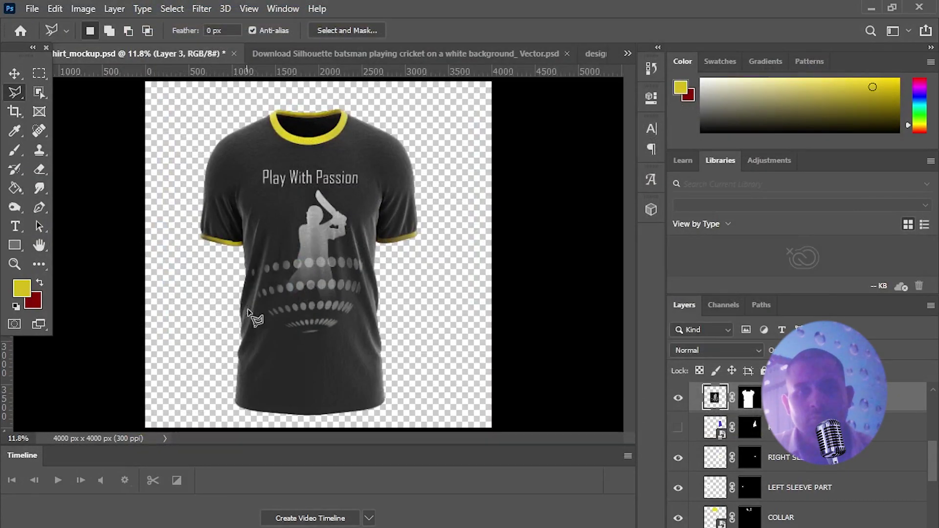
# - Delete the unused RIGHT SLEEVE layer
pyautogui.scroll(2, 689, 402)
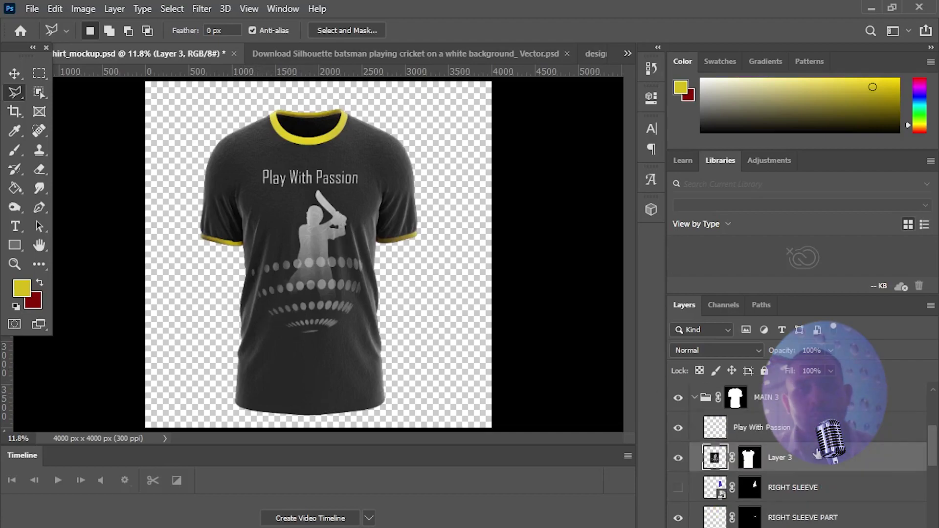
pyautogui.scroll(-1, 714, 453)
pyautogui.rightClick(715, 456)
pyautogui.rightClick(773, 460)
pyautogui.click(608, 54)
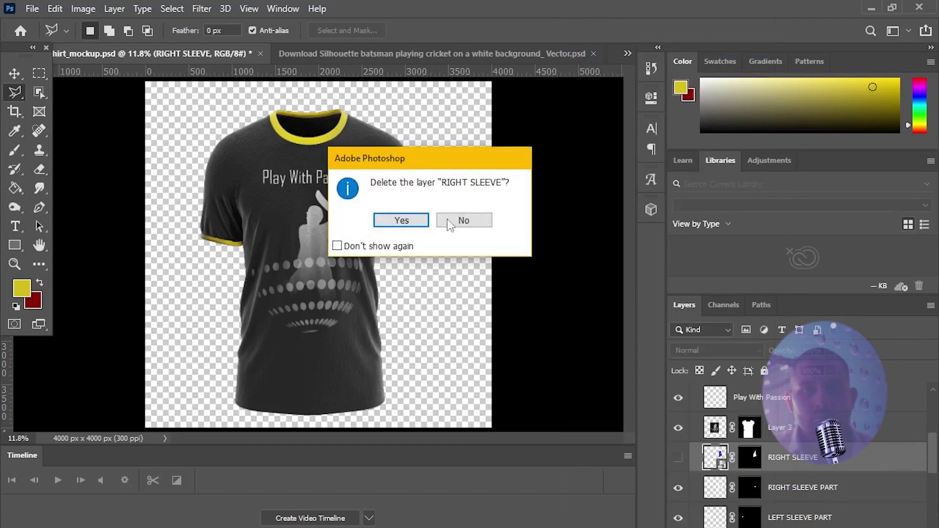
pyautogui.click(398, 218)
# - Reorder the Play With Passion text layer above Layer 3 inside the MAIN 3 group
pyautogui.moveTo(745, 442); pyautogui.dragTo(800, 464)
pyautogui.click(695, 399)
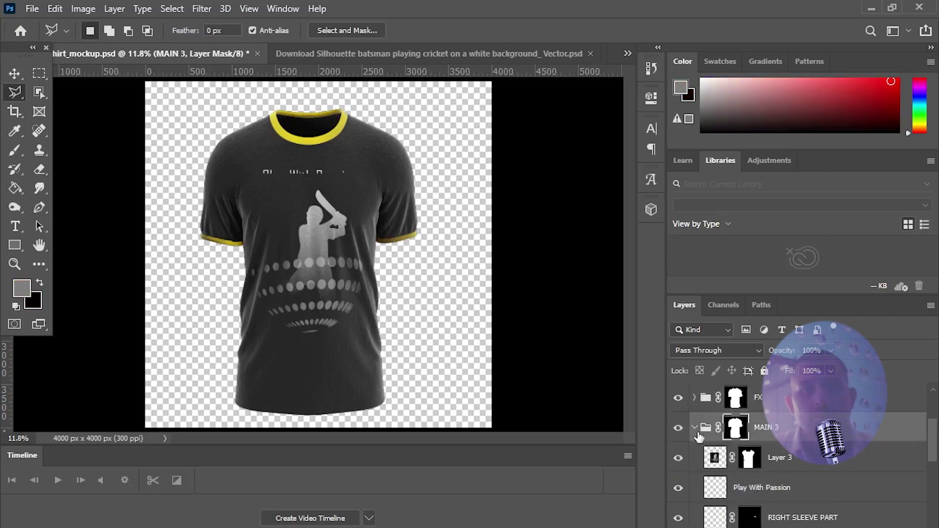
pyautogui.click(694, 429)
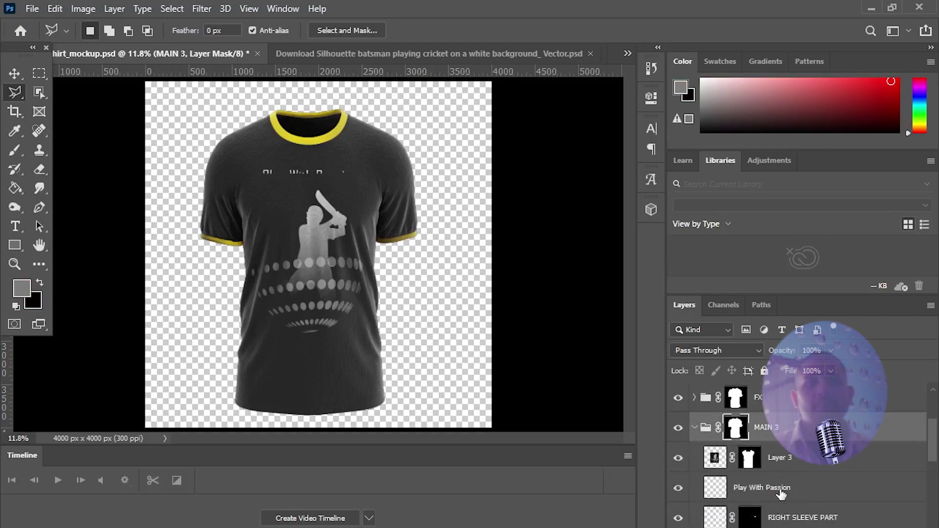
pyautogui.click(782, 458)
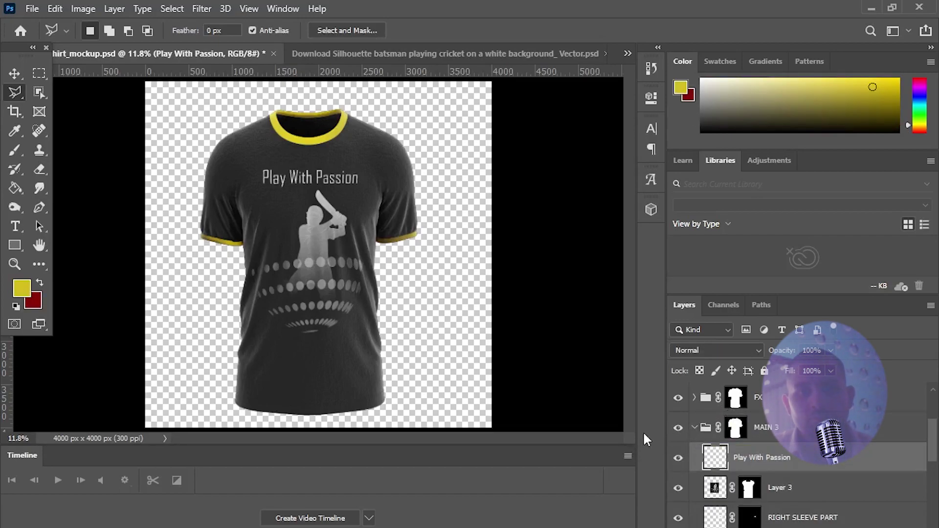
pyautogui.scroll(-5, 708, 428)
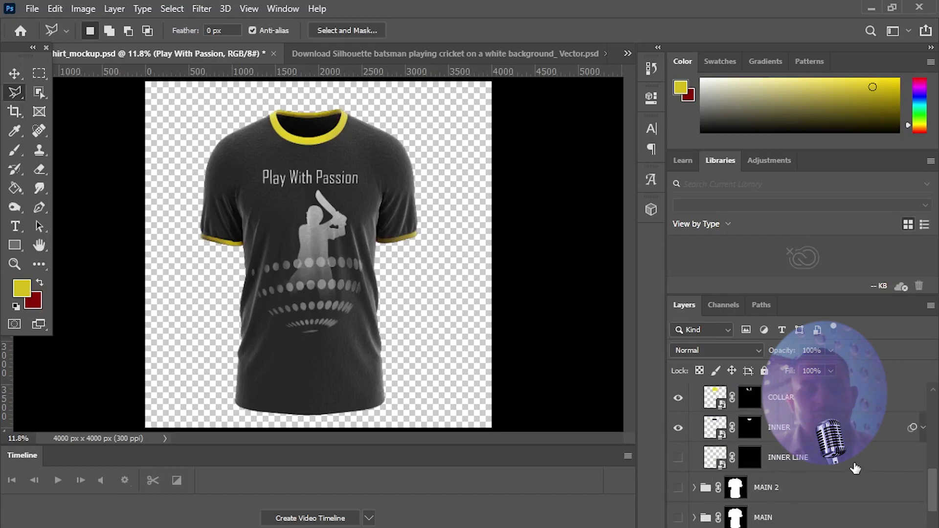
pyautogui.scroll(6, 856, 468)
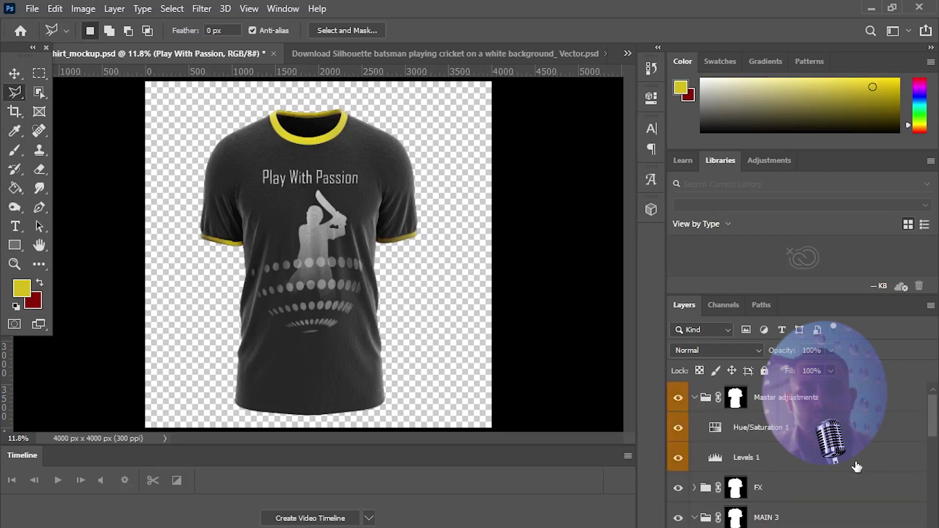
pyautogui.click(695, 397)
# - Save the mockup document
pyautogui.click(32, 8)
pyautogui.click(40, 170)
pyautogui.scroll(-1, 832, 394)
pyautogui.scroll(-1, 831, 395)
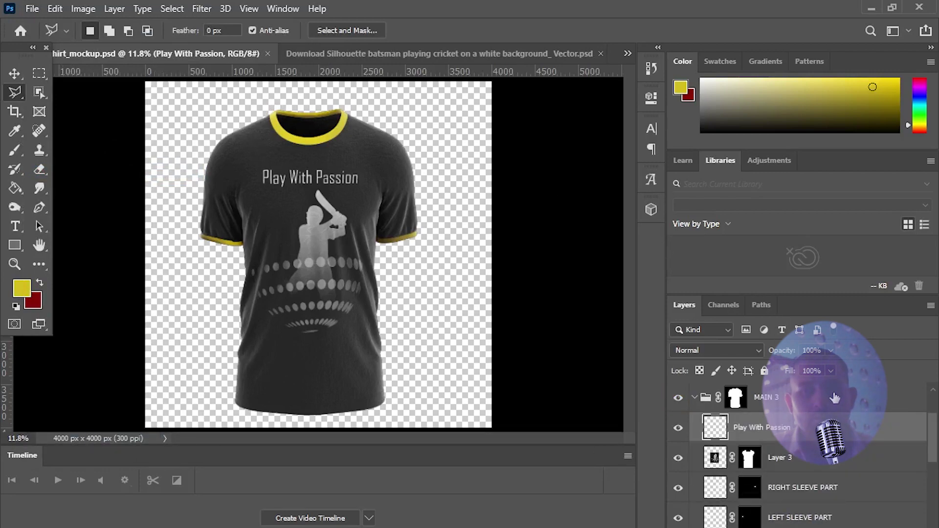